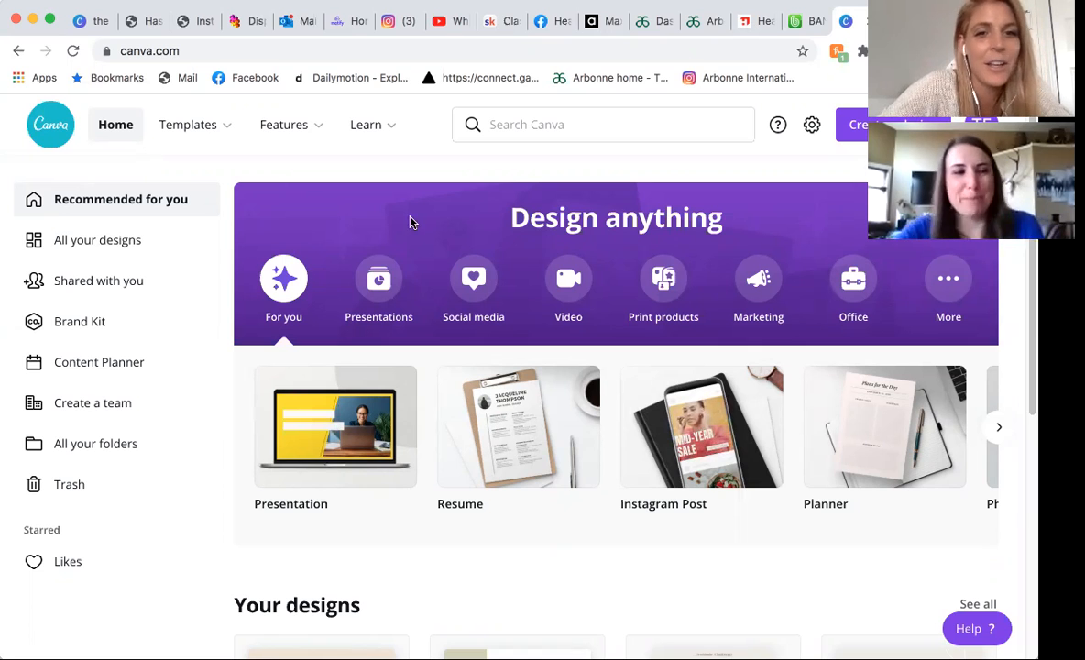
# Open the Instagram Stories category of the social media templates.
pyautogui.click(190, 125)
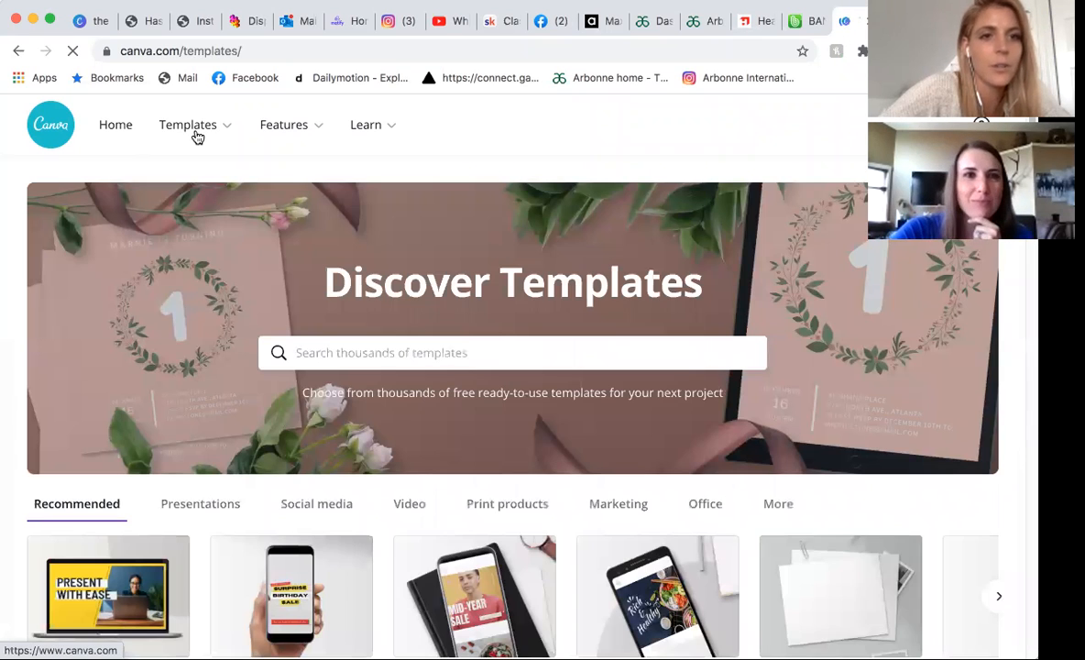
pyautogui.moveTo(198, 138)
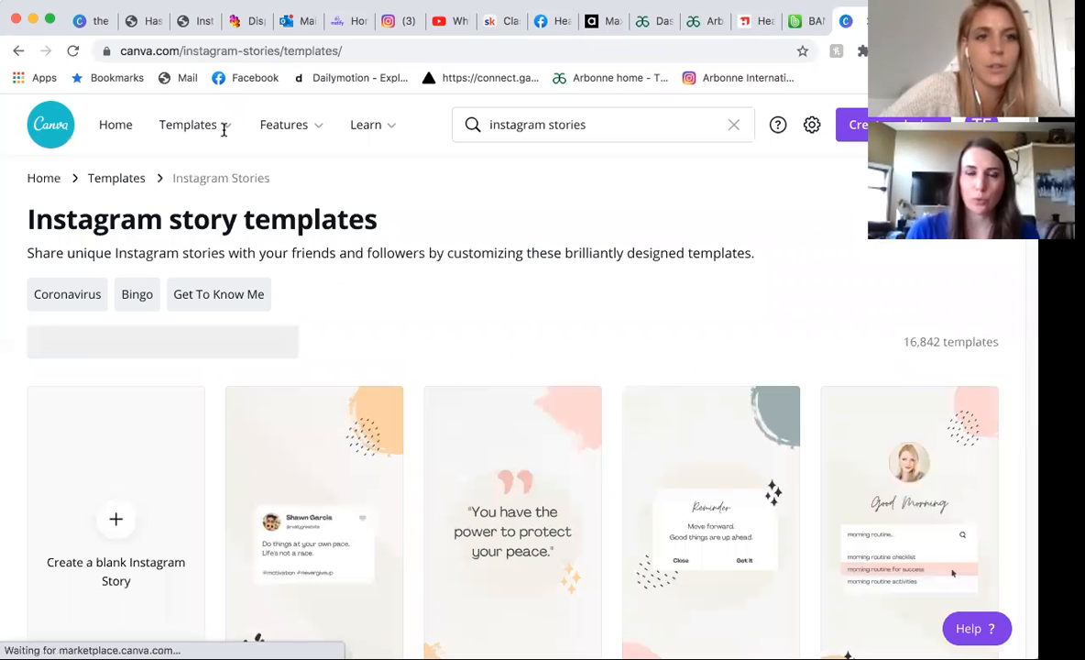
pyautogui.click(223, 134)
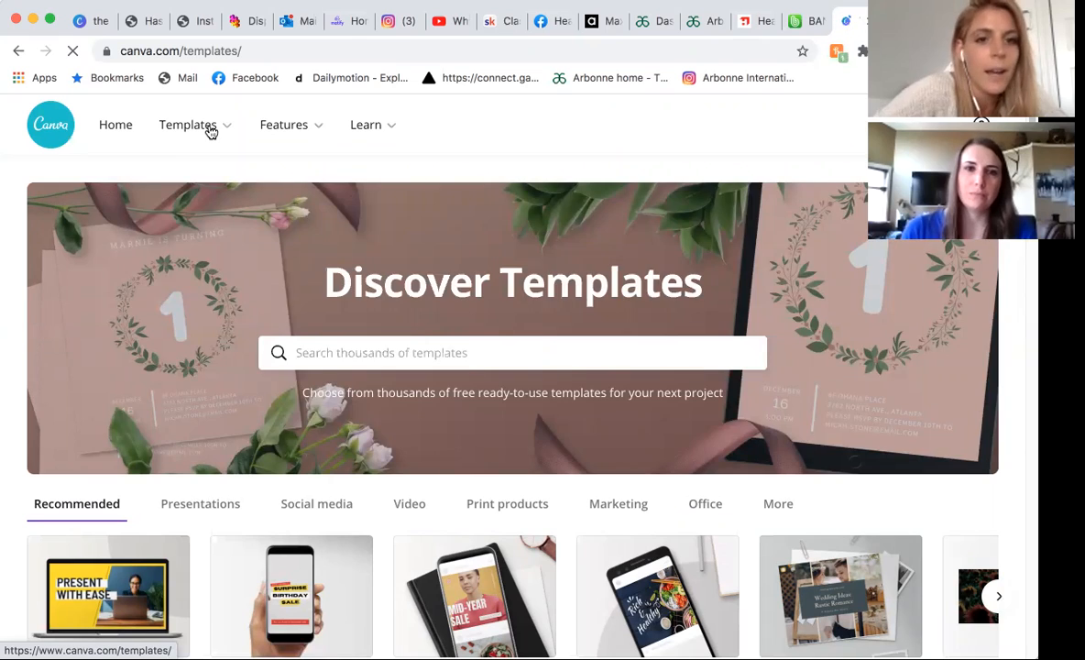
pyautogui.moveTo(210, 131)
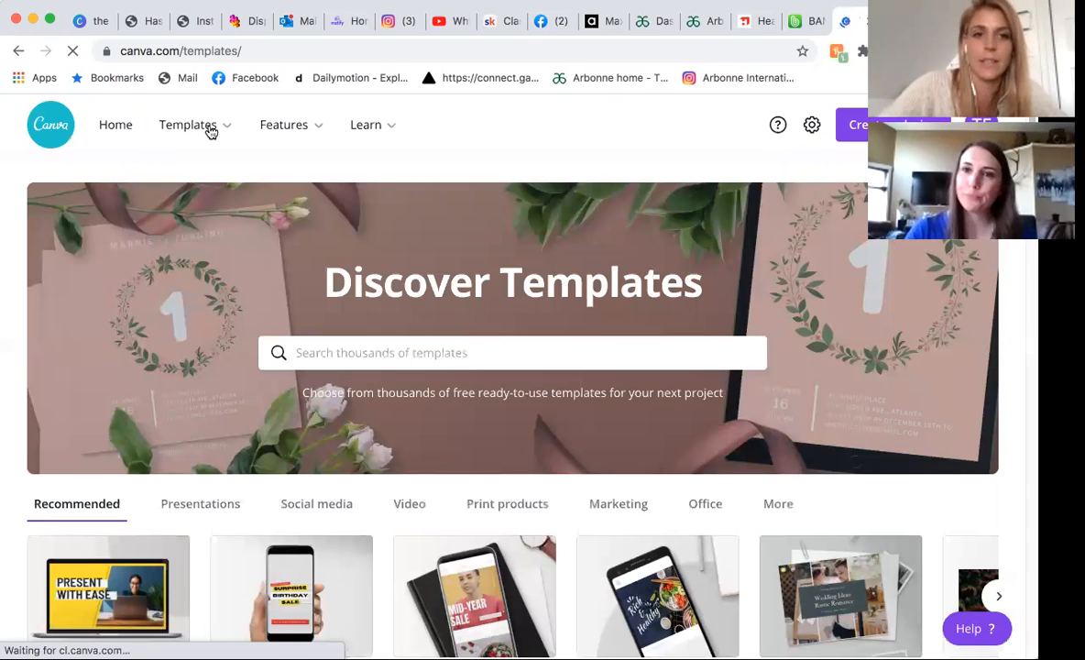
pyautogui.moveTo(172, 136)
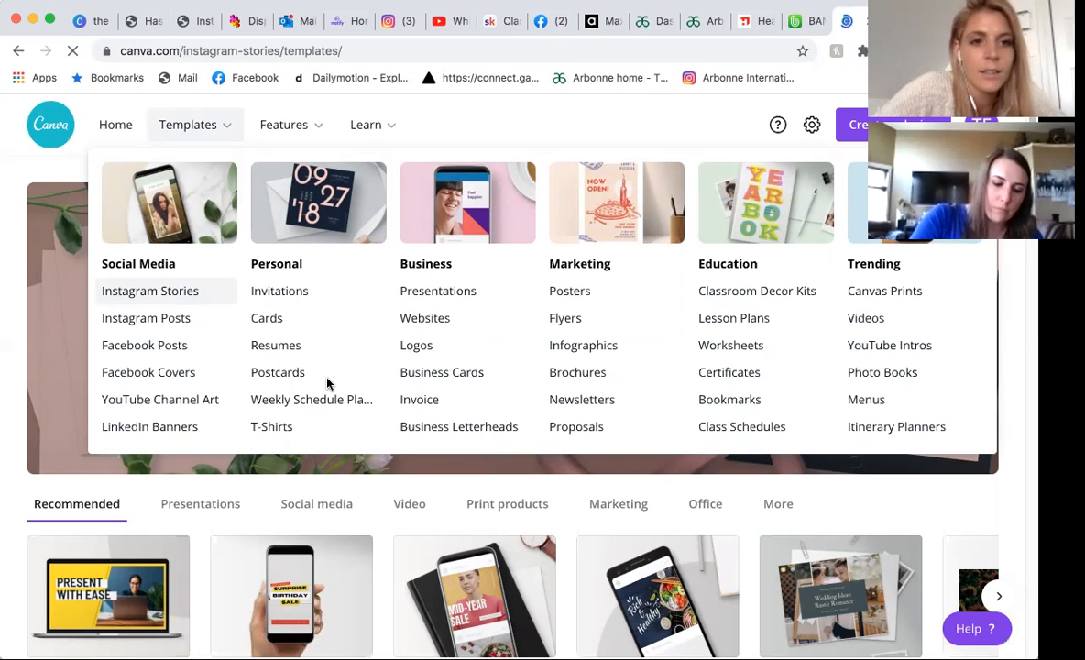
# Look through the Instagram story templates, checking the options of the Pastel Abstract Inspirational Quote template, for a design worth customizing.
pyautogui.scroll(-3, 327, 383)
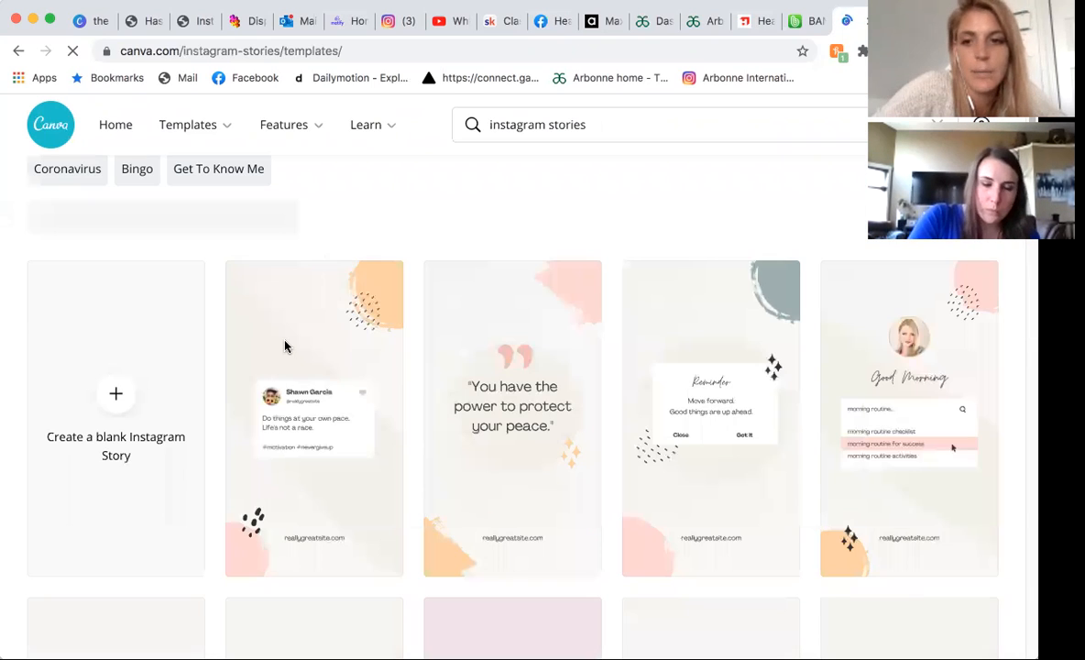
pyautogui.scroll(3, 730, 389)
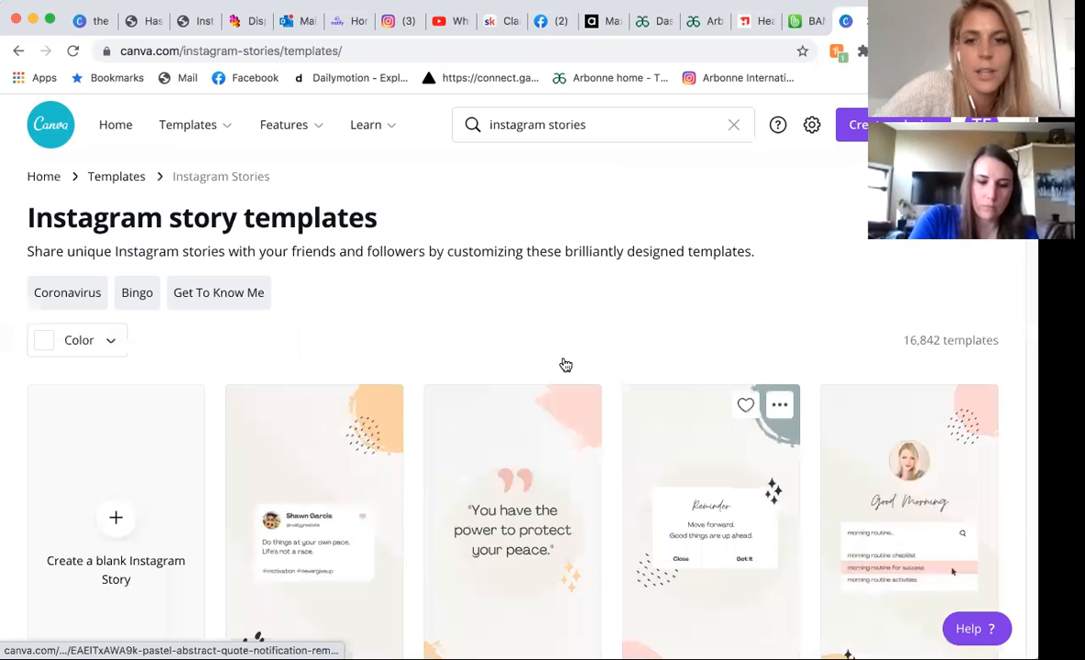
pyautogui.click(581, 400)
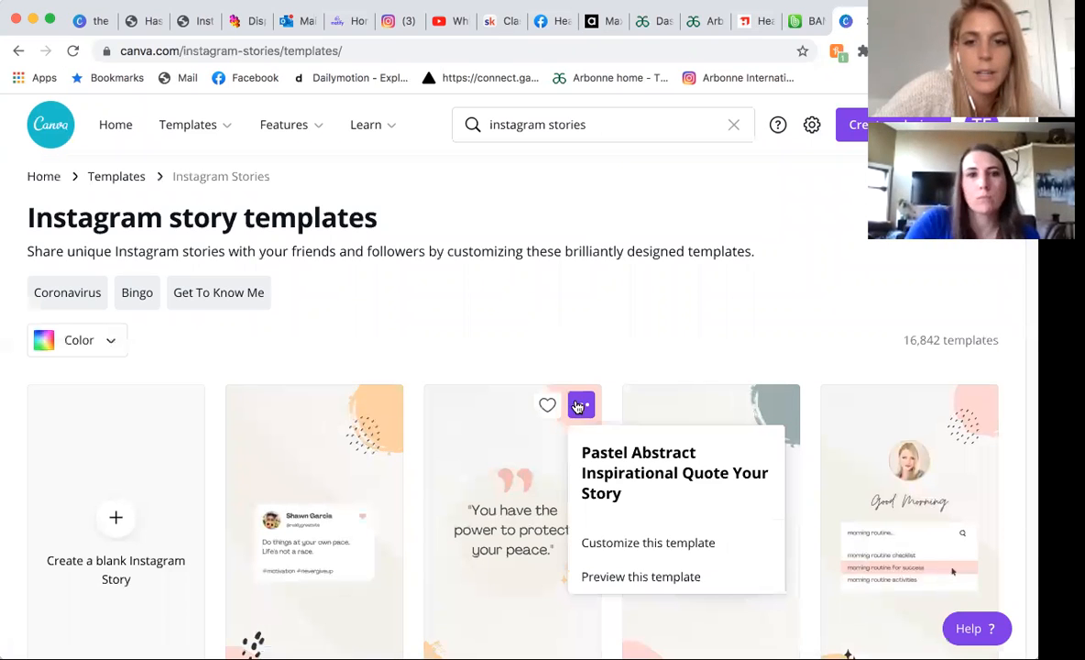
pyautogui.click(630, 349)
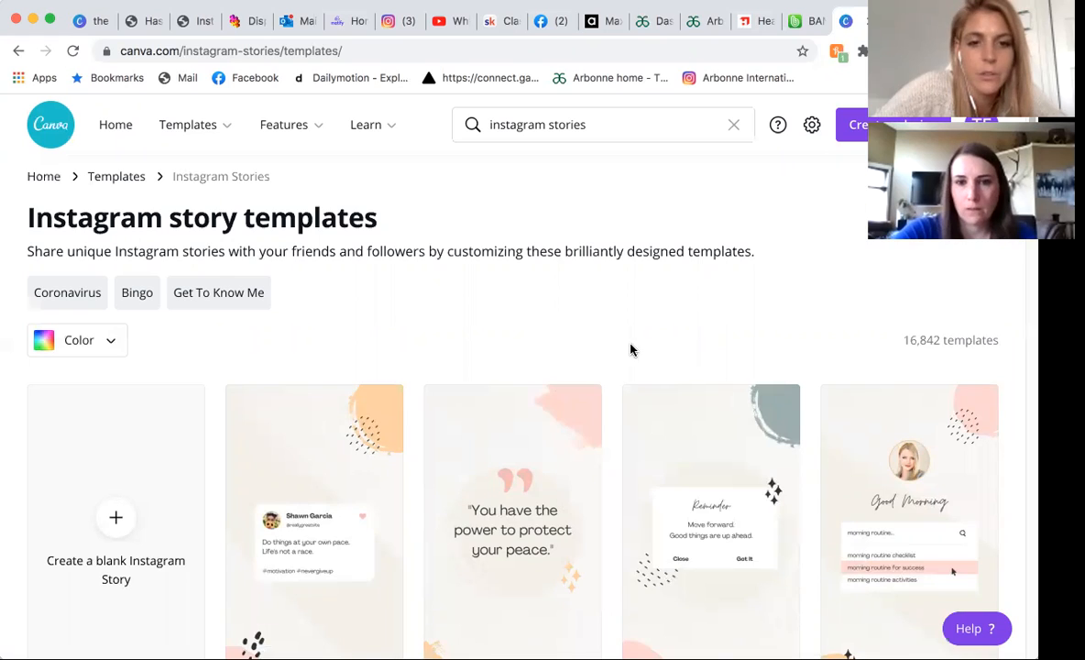
pyautogui.scroll(-5, 632, 349)
pyautogui.scroll(-5, 632, 350)
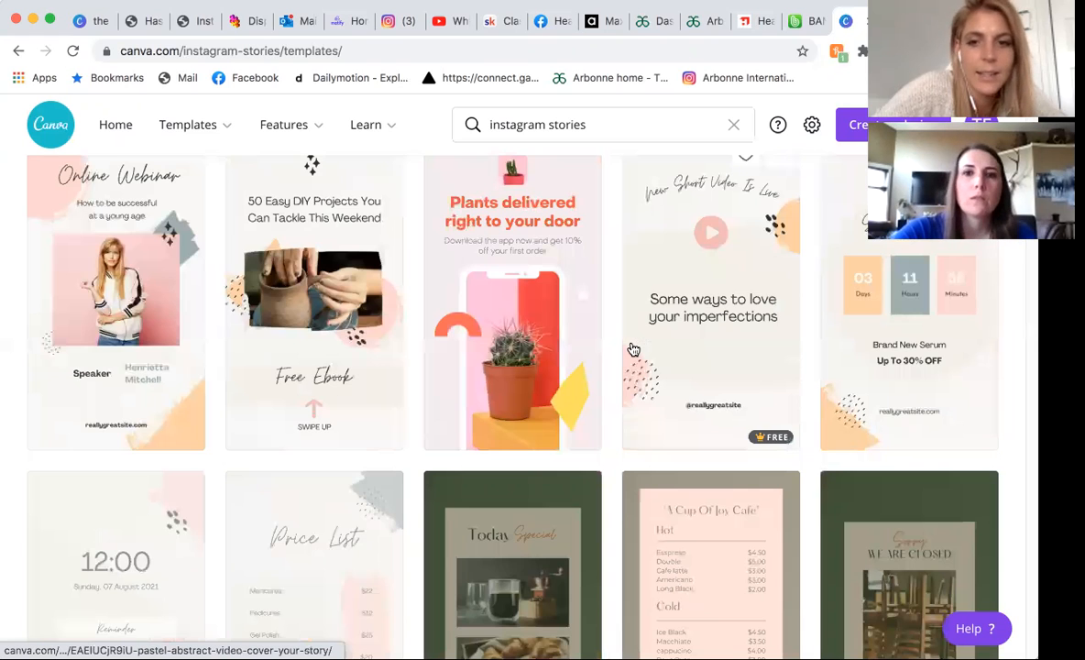
pyautogui.scroll(-4, 632, 349)
pyautogui.scroll(-1, 189, 431)
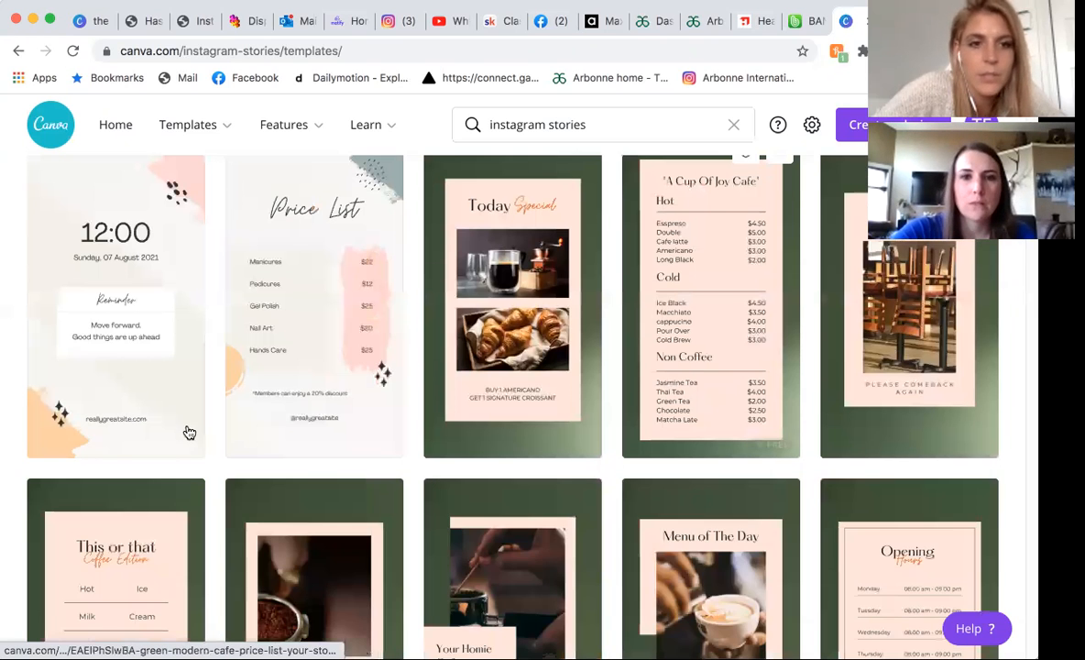
pyautogui.scroll(-4, 199, 441)
pyautogui.scroll(-4, 199, 441)
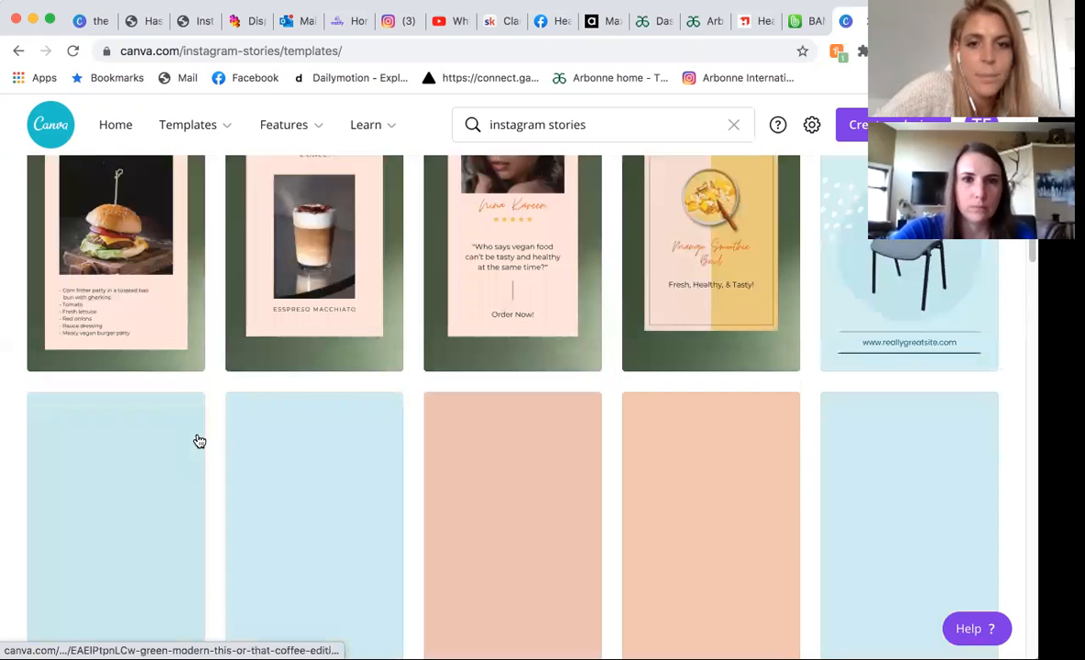
pyautogui.scroll(-4, 199, 441)
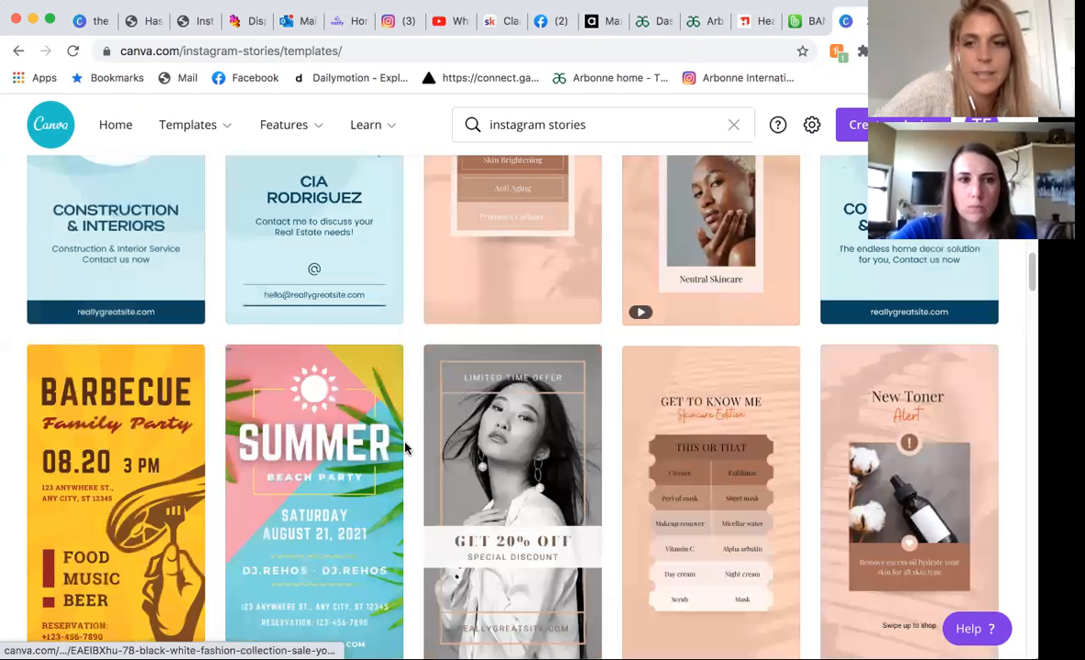
pyautogui.scroll(-1, 678, 495)
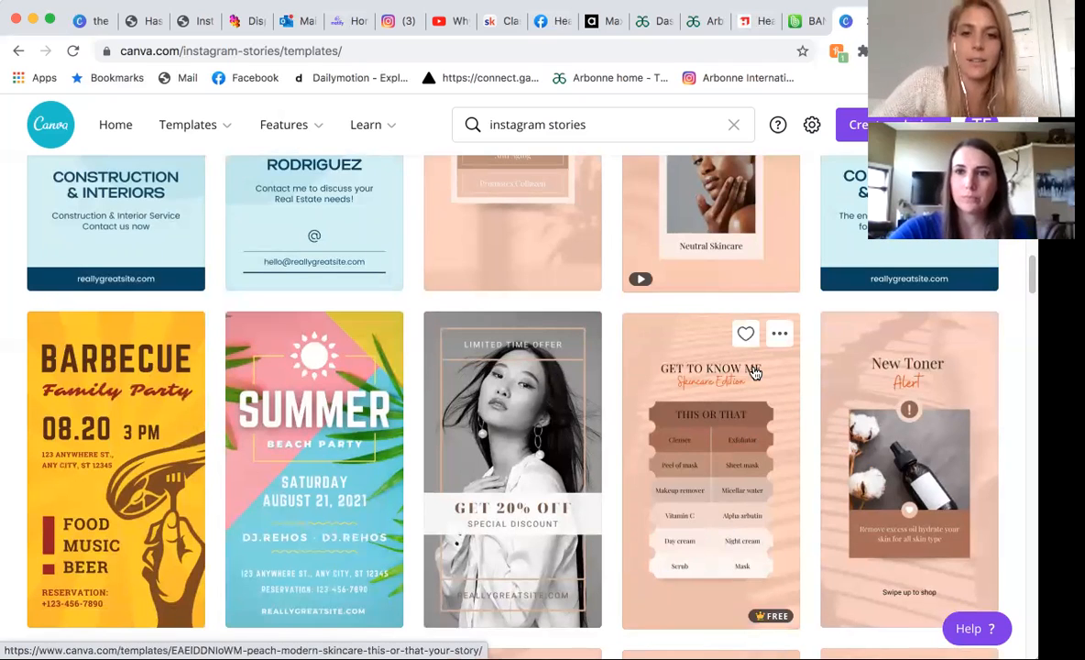
pyautogui.scroll(-1, 753, 371)
pyautogui.scroll(-5, 179, 370)
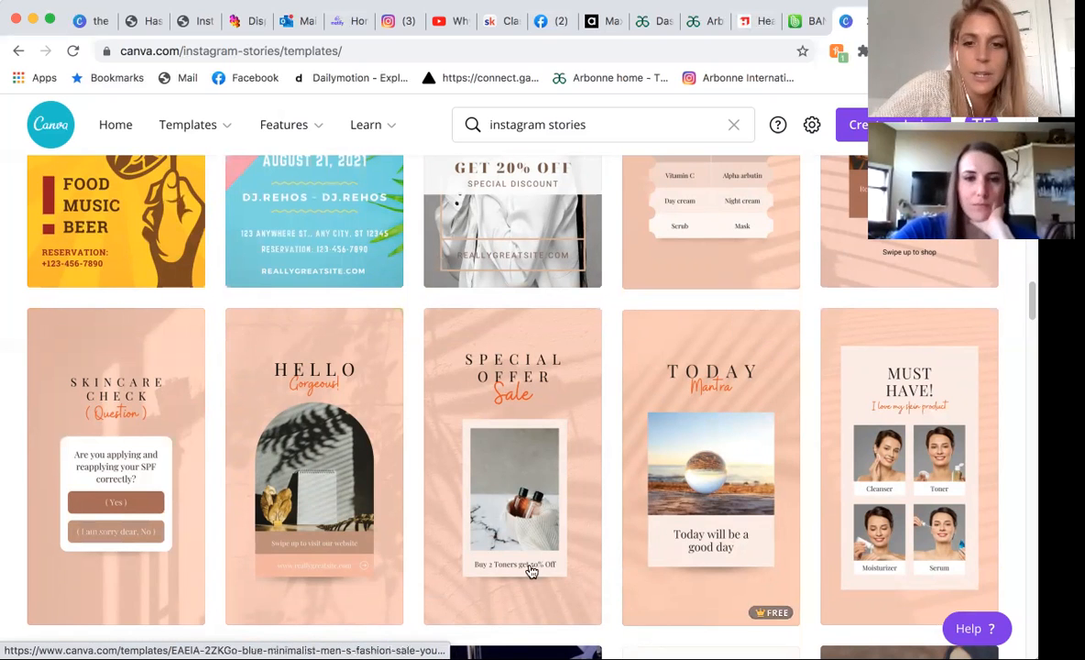
pyautogui.scroll(-3, 530, 573)
pyautogui.scroll(-2, 530, 572)
pyautogui.scroll(3, 531, 572)
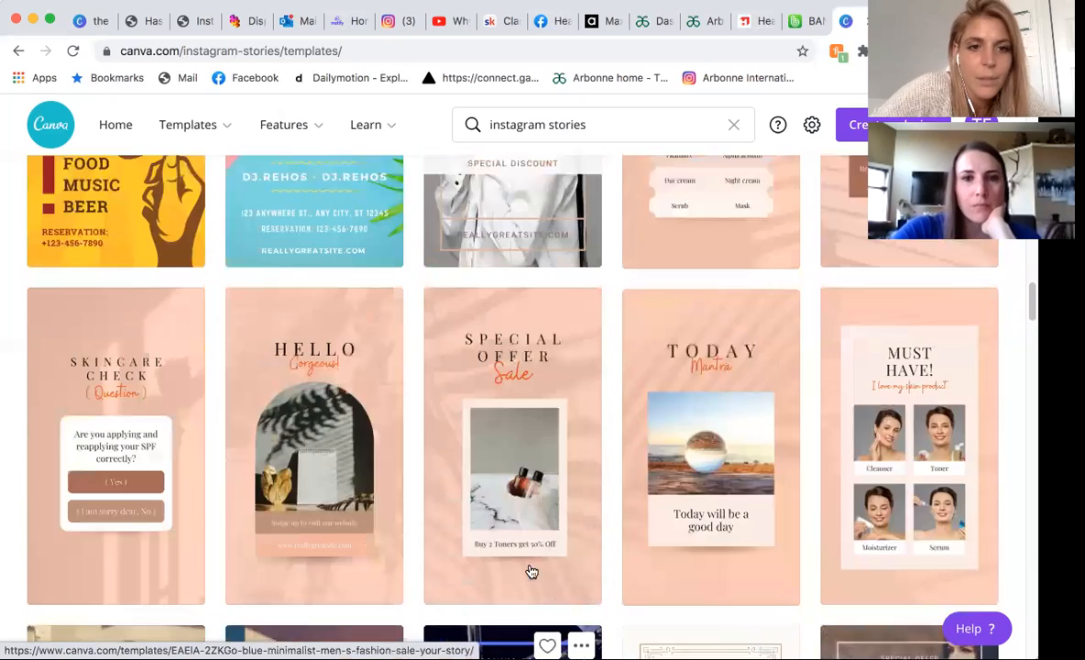
pyautogui.scroll(-7, 647, 442)
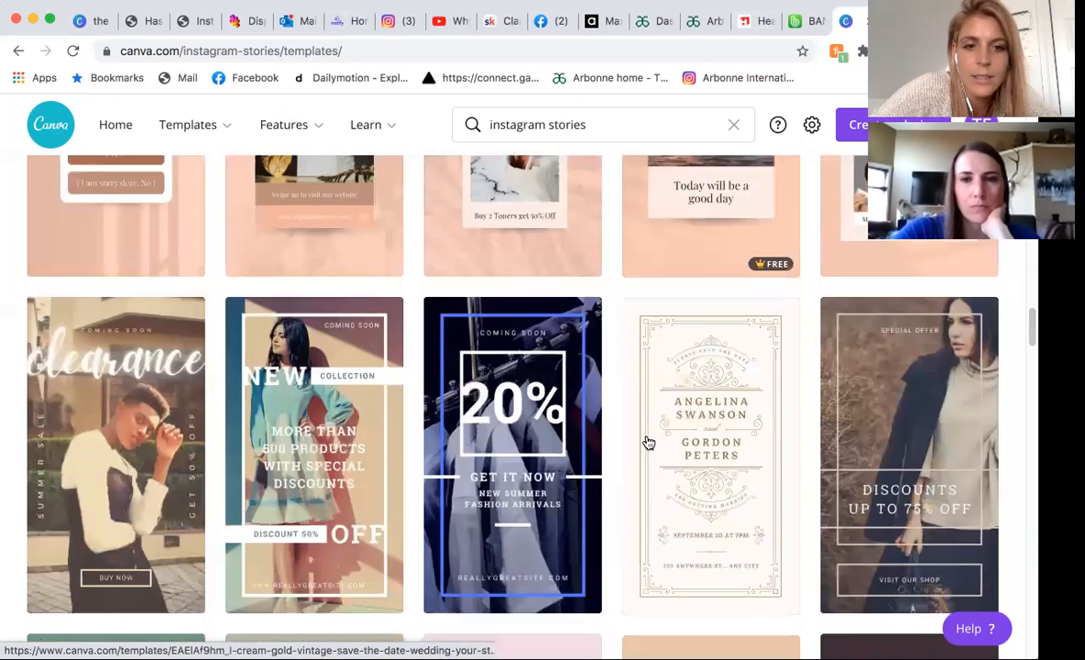
pyautogui.scroll(-6, 549, 529)
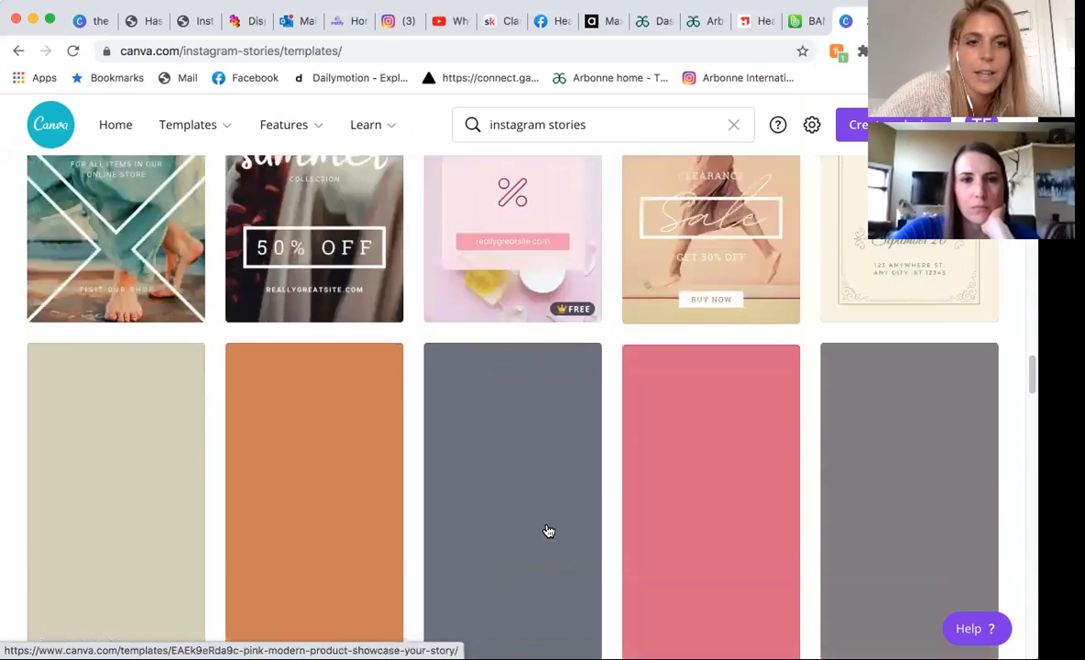
pyautogui.scroll(3, 368, 418)
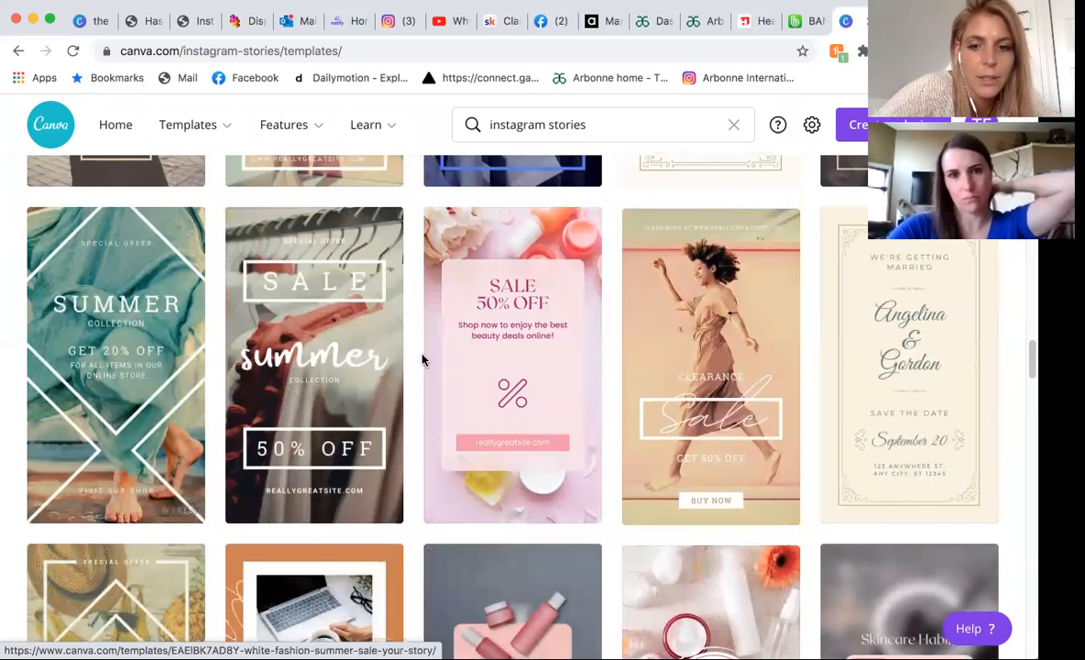
pyautogui.scroll(-4, 421, 357)
pyautogui.scroll(-3, 422, 359)
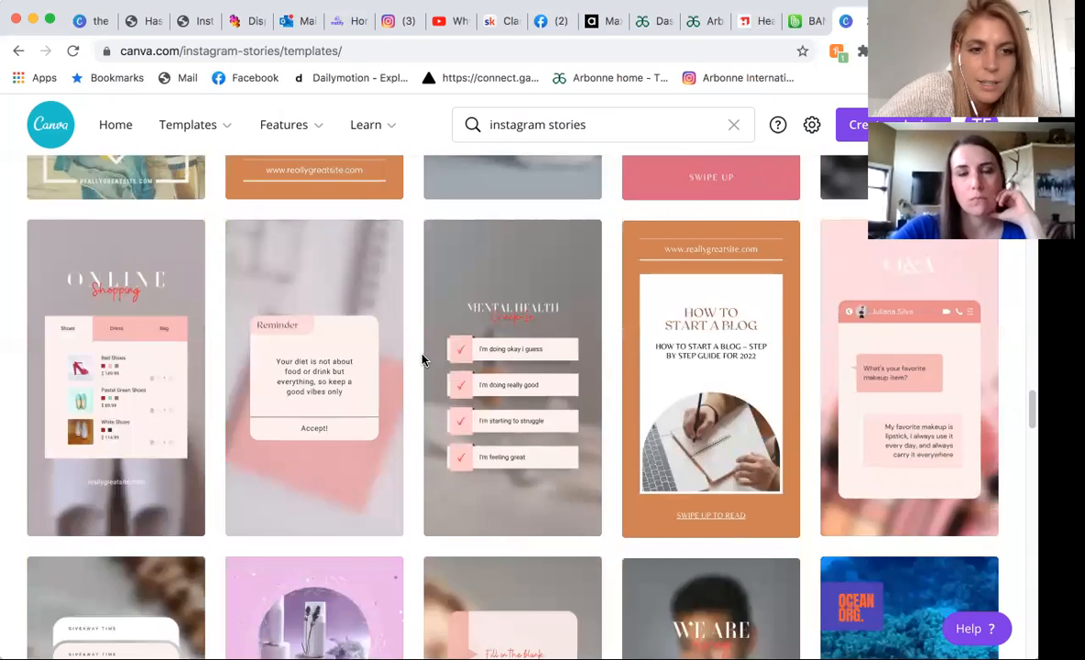
pyautogui.scroll(-3, 422, 359)
pyautogui.scroll(-4, 422, 360)
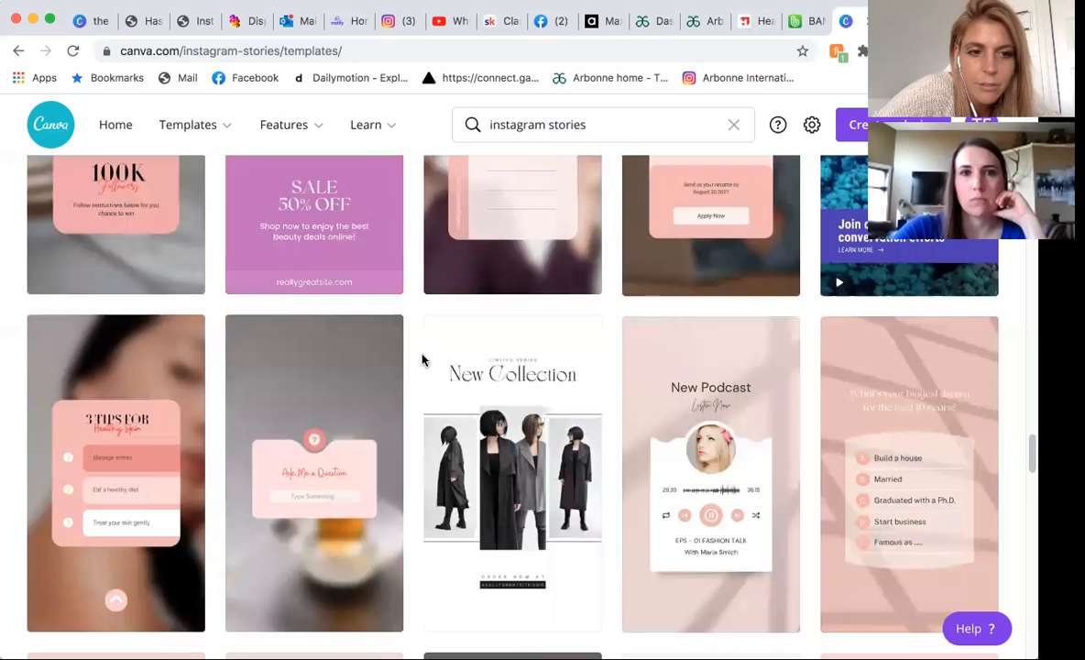
# Open the Pink Modern Q&A story template with the "Ask Me a Question" card and start customizing it.
pyautogui.scroll(-2, 238, 533)
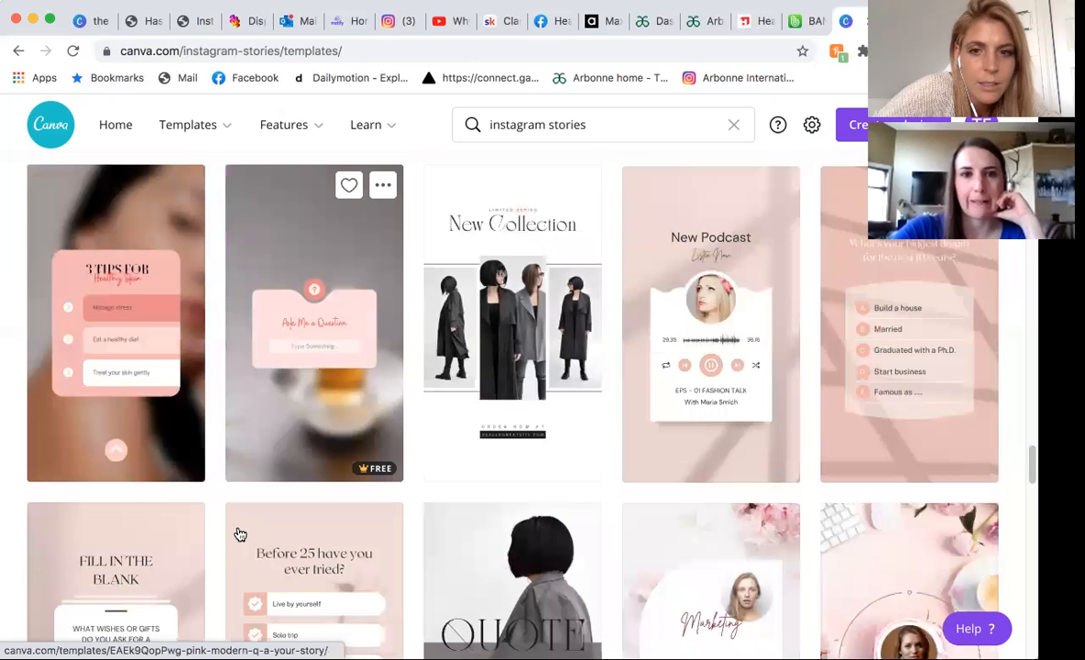
pyautogui.click(318, 427)
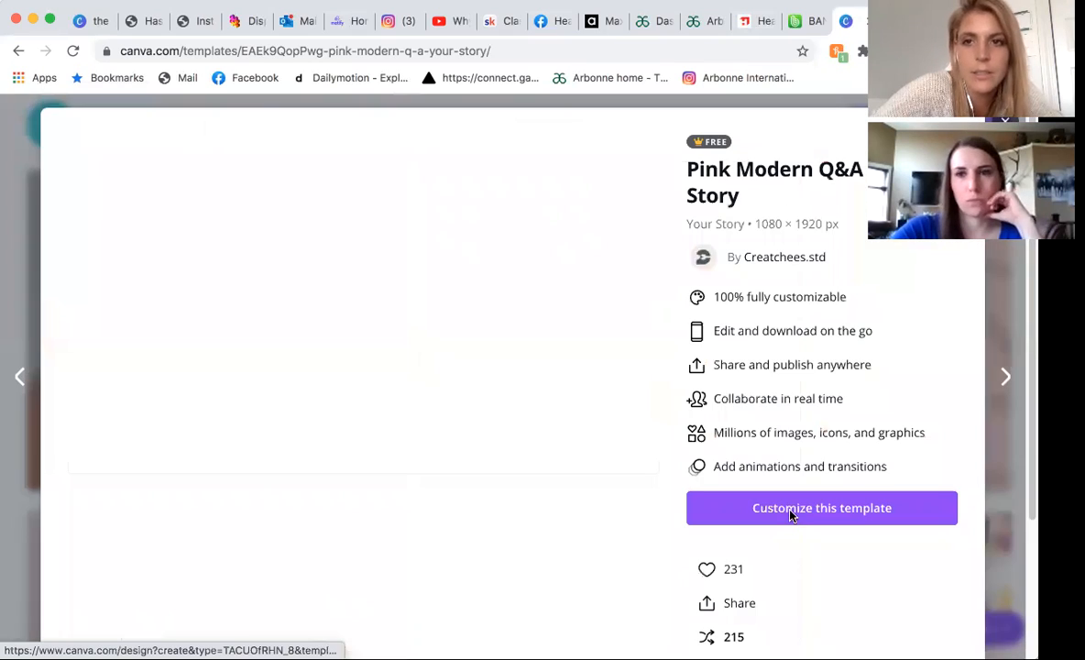
pyautogui.click(791, 509)
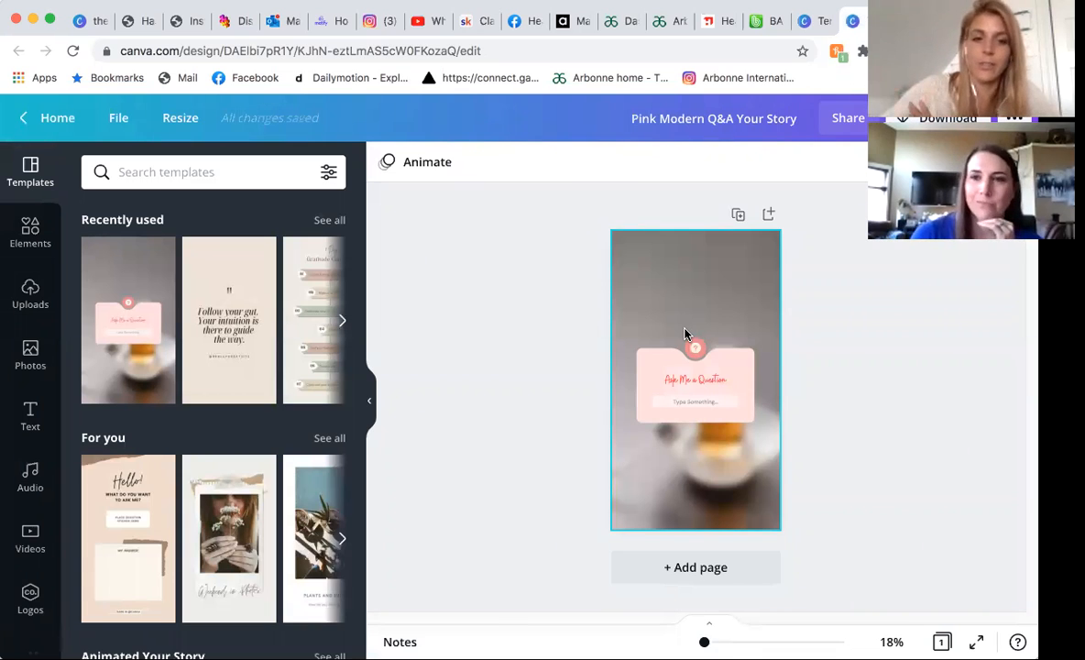
# Search the video library for "skincare".
pyautogui.click(27, 532)
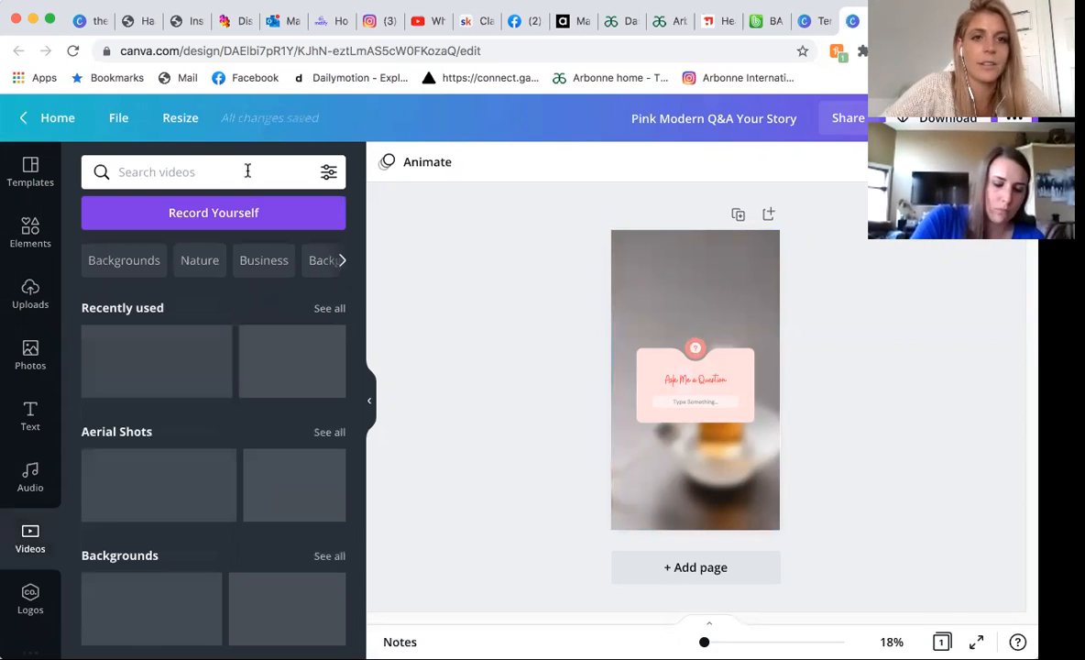
pyautogui.click(247, 170)
pyautogui.write('sk')
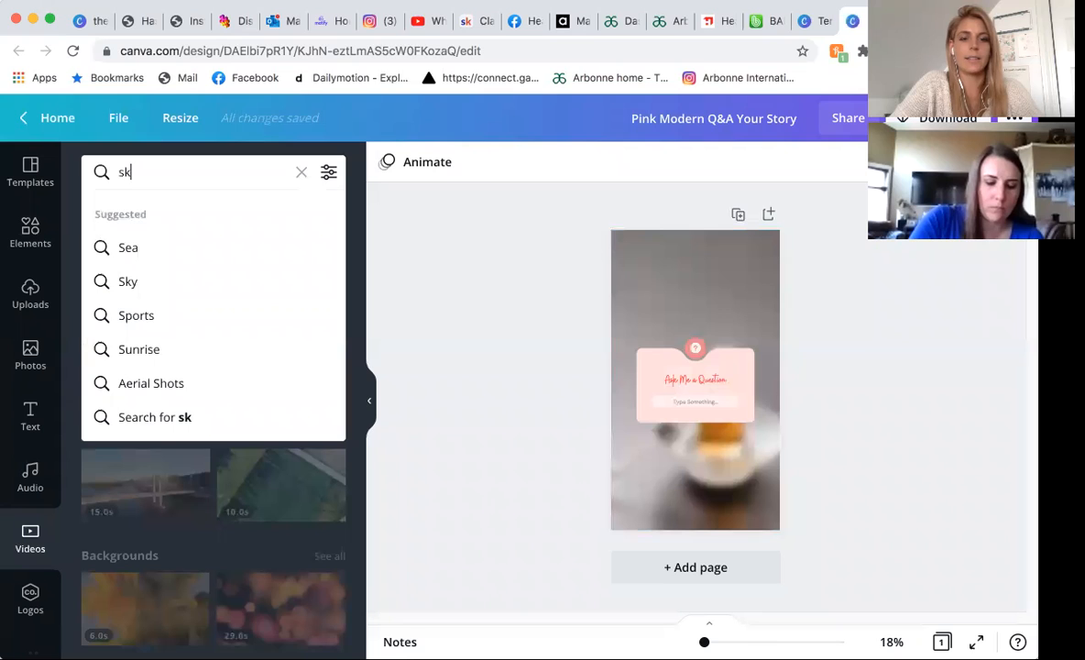
pyautogui.write('incare')
pyautogui.press('Return')
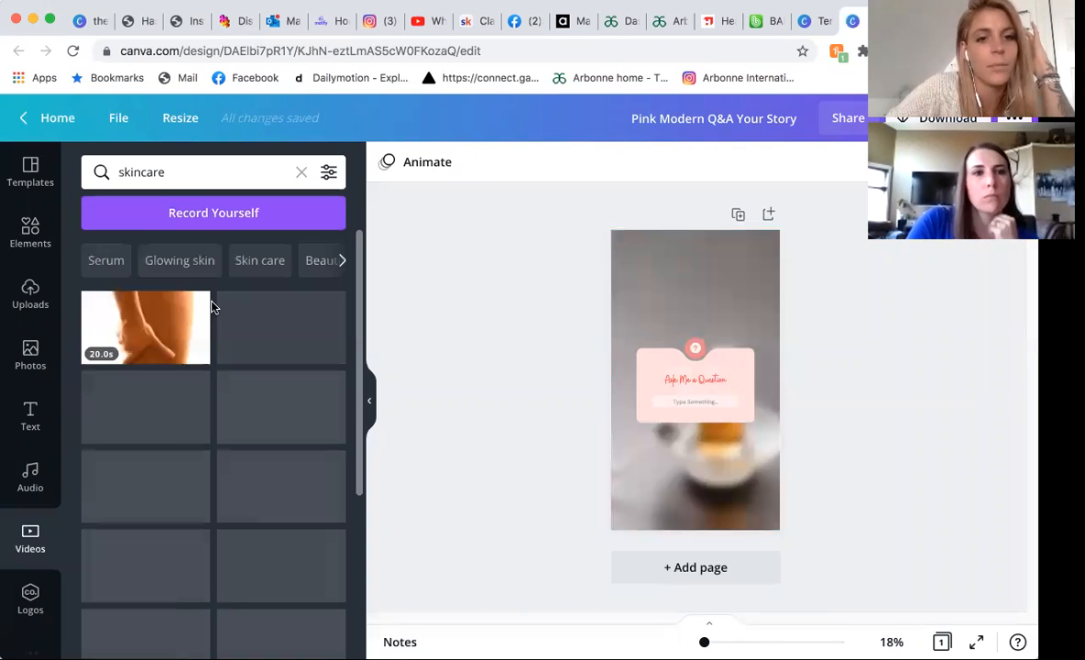
# Replace the story's background with the 29.0 s clip of hands applying cream, and select the "Ask Me a Question" text.
pyautogui.scroll(-1, 175, 472)
pyautogui.moveTo(174, 487); pyautogui.dragTo(616, 435)
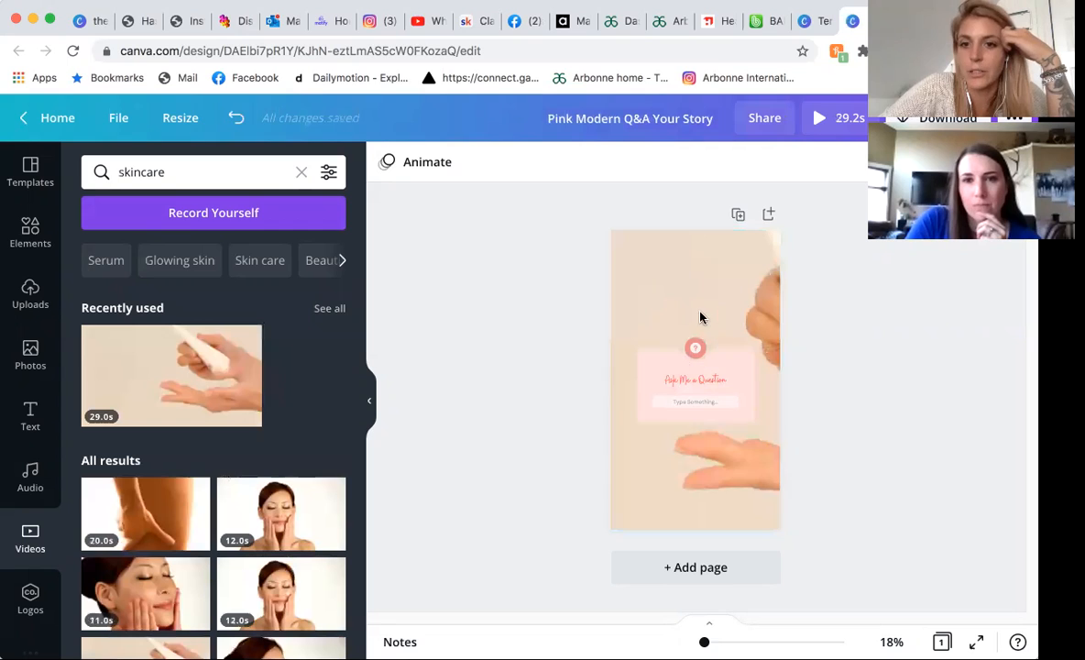
pyautogui.click(658, 375)
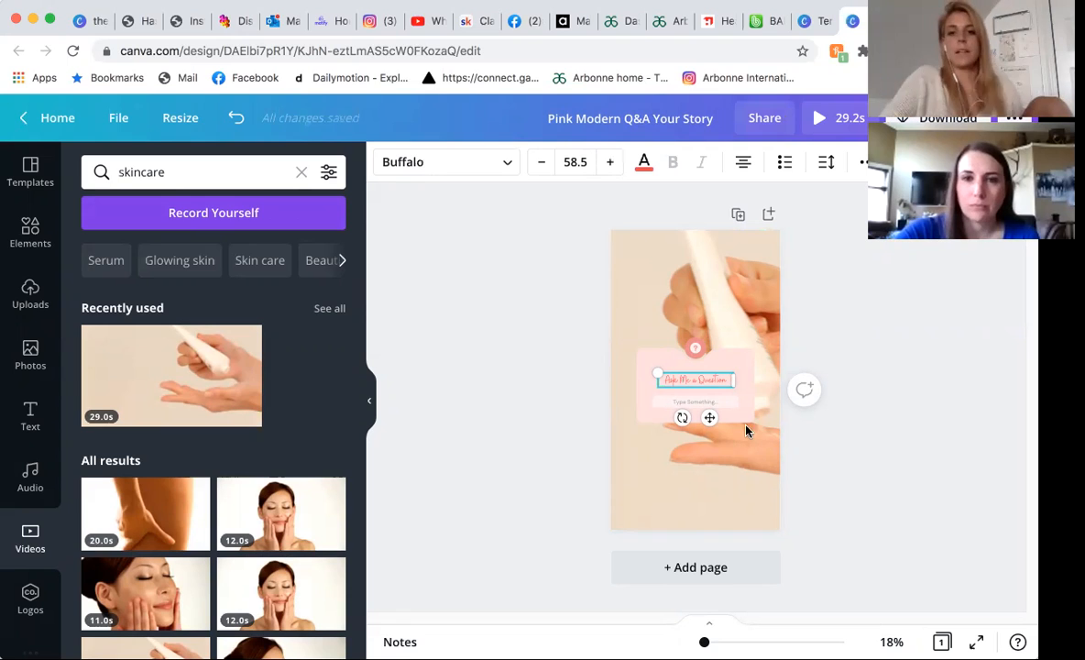
# Duplicate the story page and replace the copy's background with the 20.0 s skincare clip of a hand stroking skin.
pyautogui.click(726, 216)
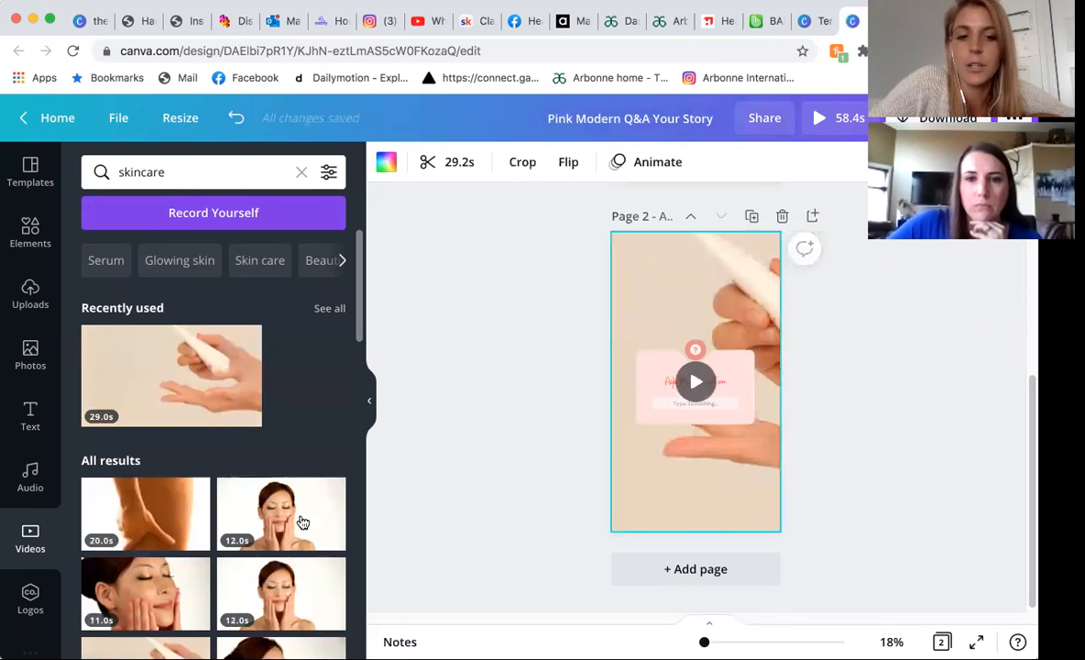
pyautogui.scroll(-1, 180, 542)
pyautogui.scroll(-3, 180, 542)
pyautogui.moveTo(146, 330); pyautogui.dragTo(711, 436)
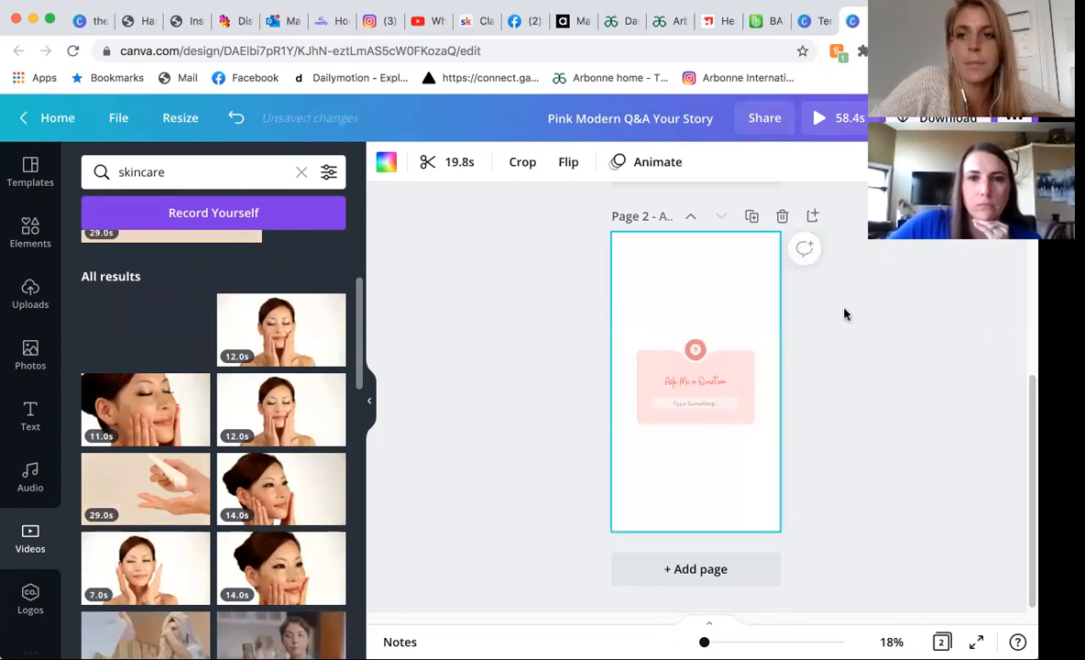
pyautogui.scroll(5, 711, 363)
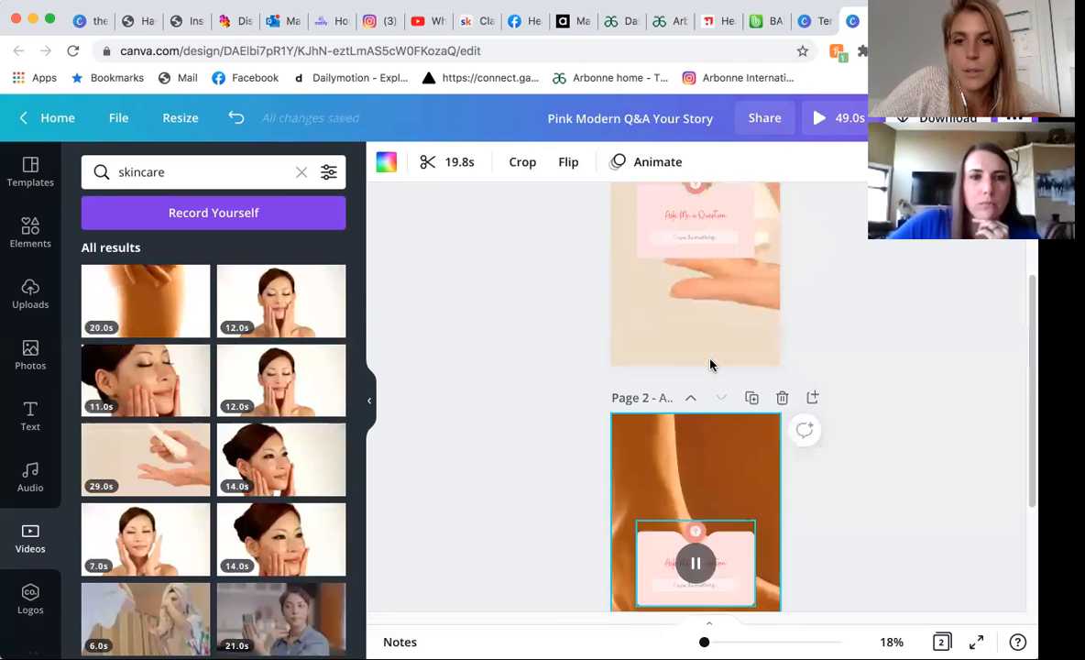
pyautogui.scroll(-5, 710, 364)
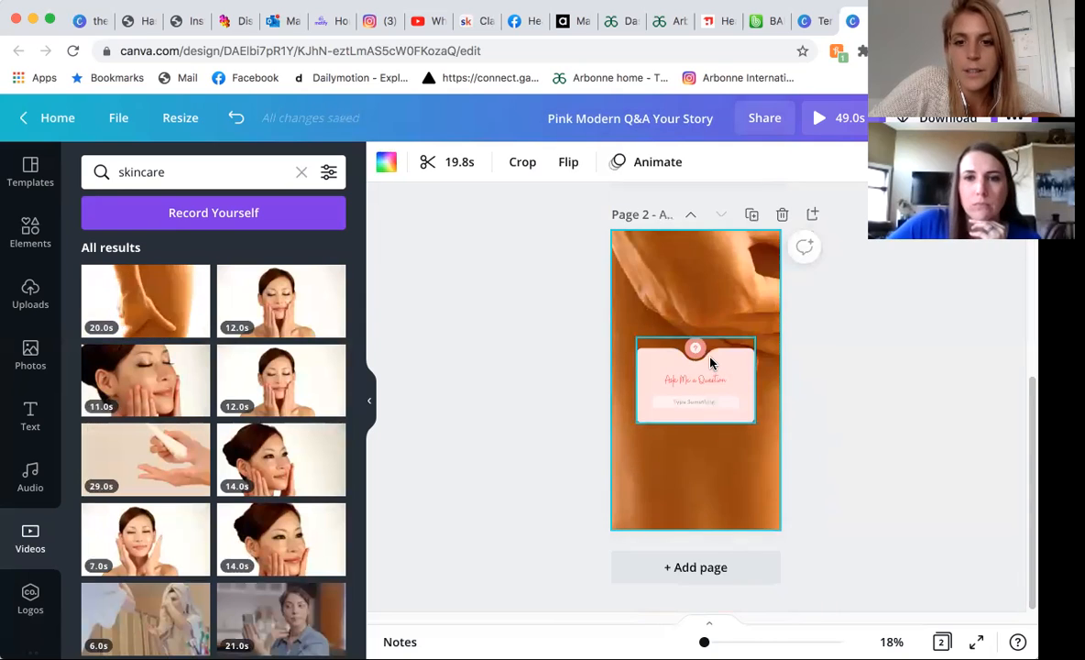
pyautogui.scroll(1, 710, 363)
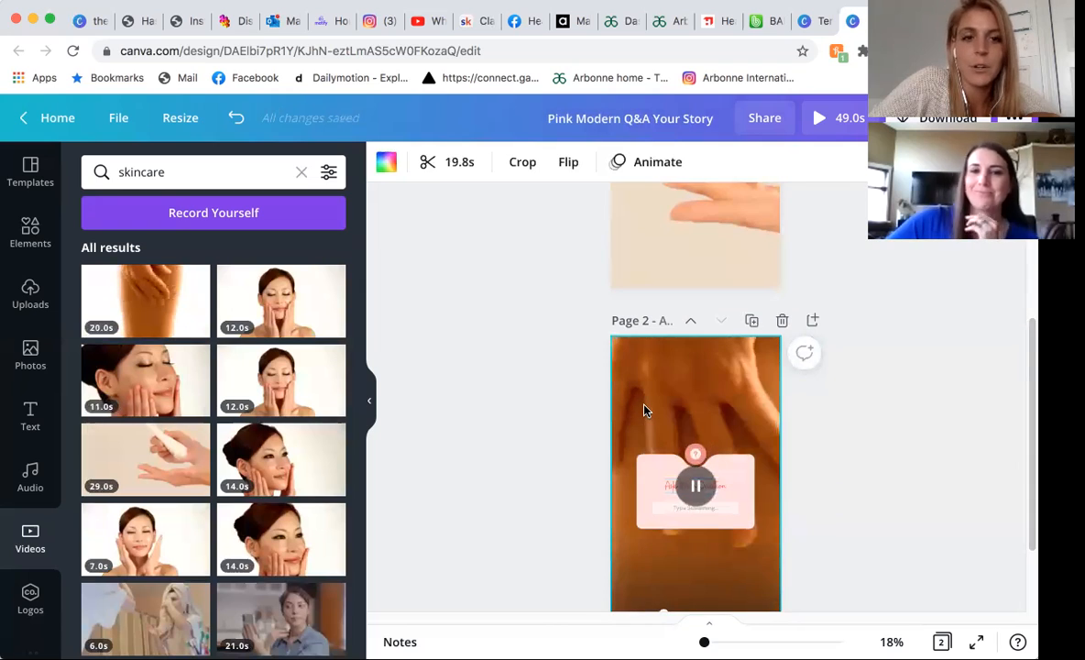
pyautogui.scroll(4, 639, 451)
pyautogui.scroll(2, 639, 451)
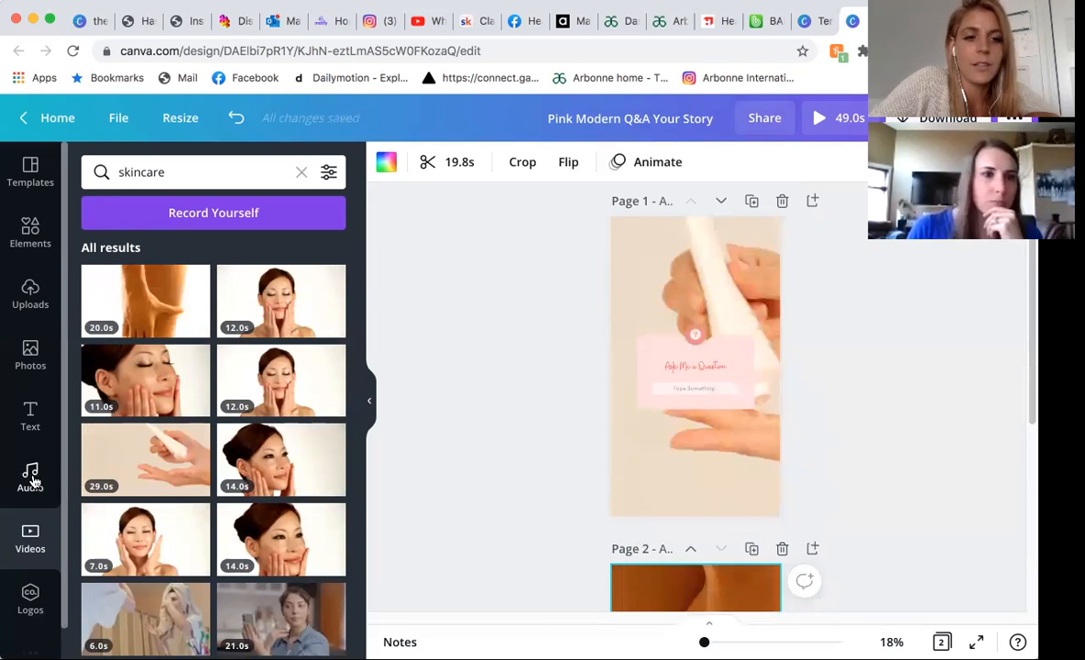
# Browse the audio library, add "The Sound of Arrows" track to the story design, and play it.
pyautogui.click(30, 476)
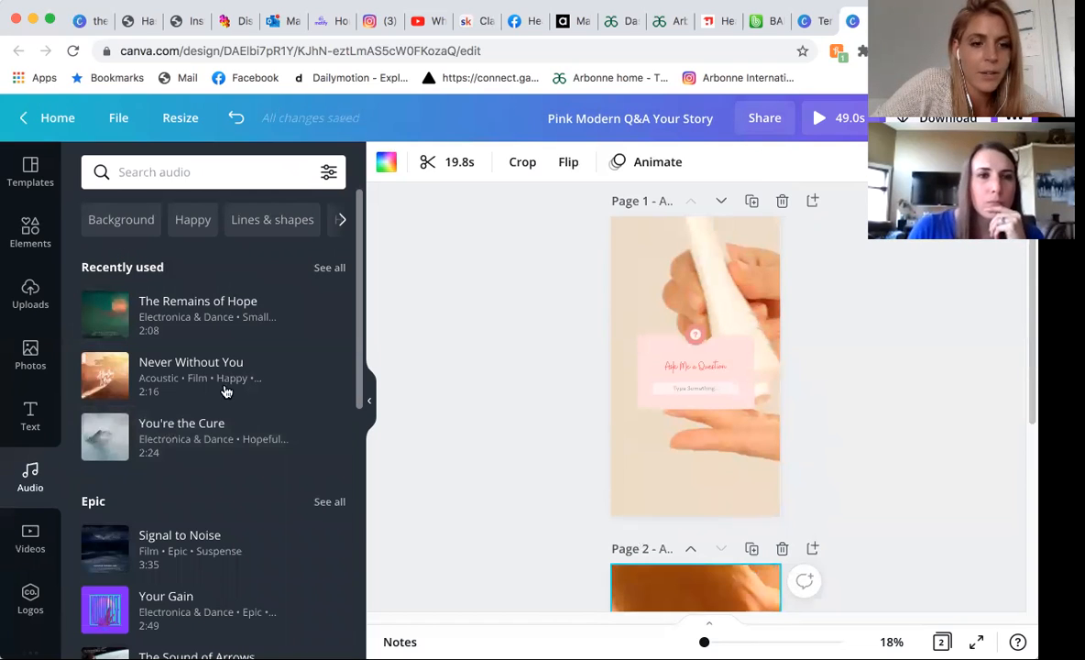
pyautogui.scroll(-1, 226, 388)
pyautogui.scroll(-1, 255, 385)
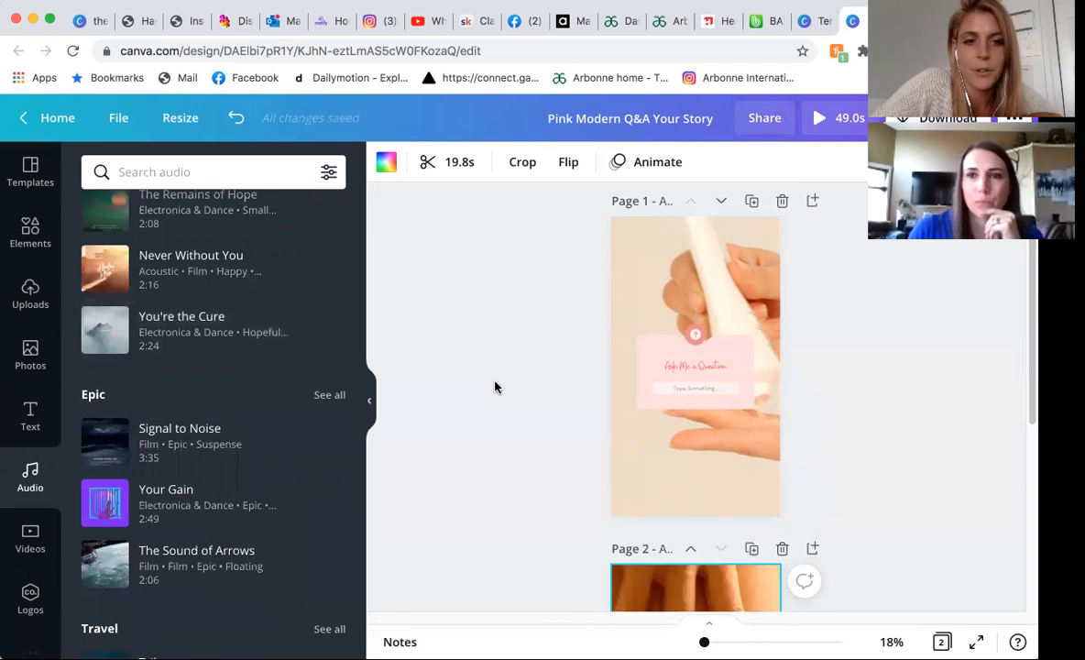
pyautogui.scroll(-2, 495, 387)
pyautogui.scroll(-1, 490, 386)
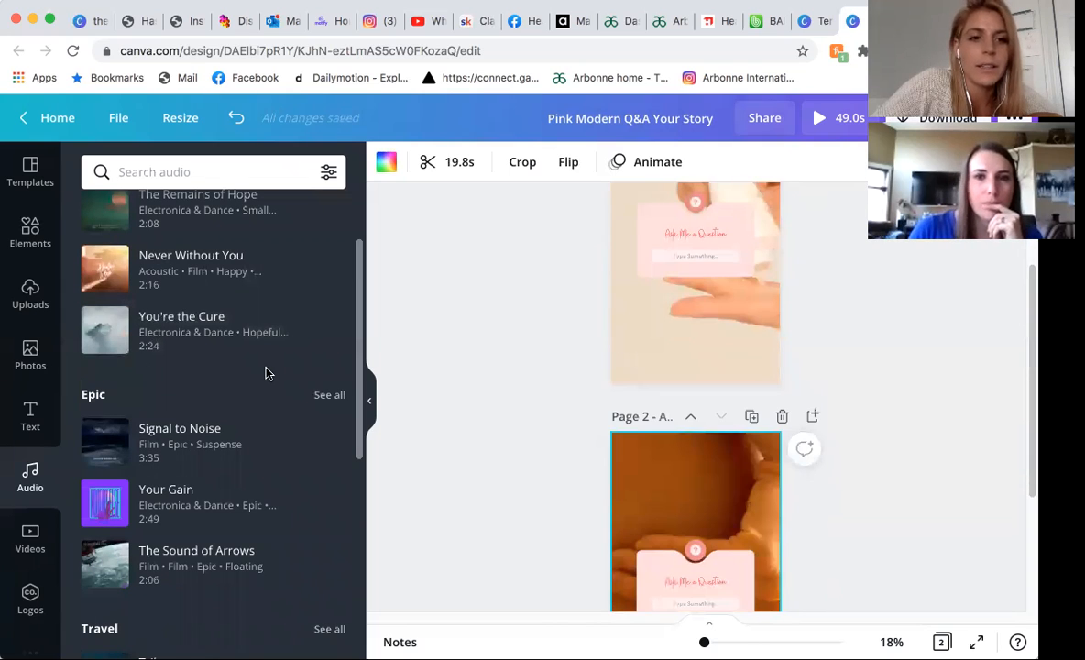
pyautogui.scroll(-2, 146, 374)
pyautogui.scroll(-2, 245, 342)
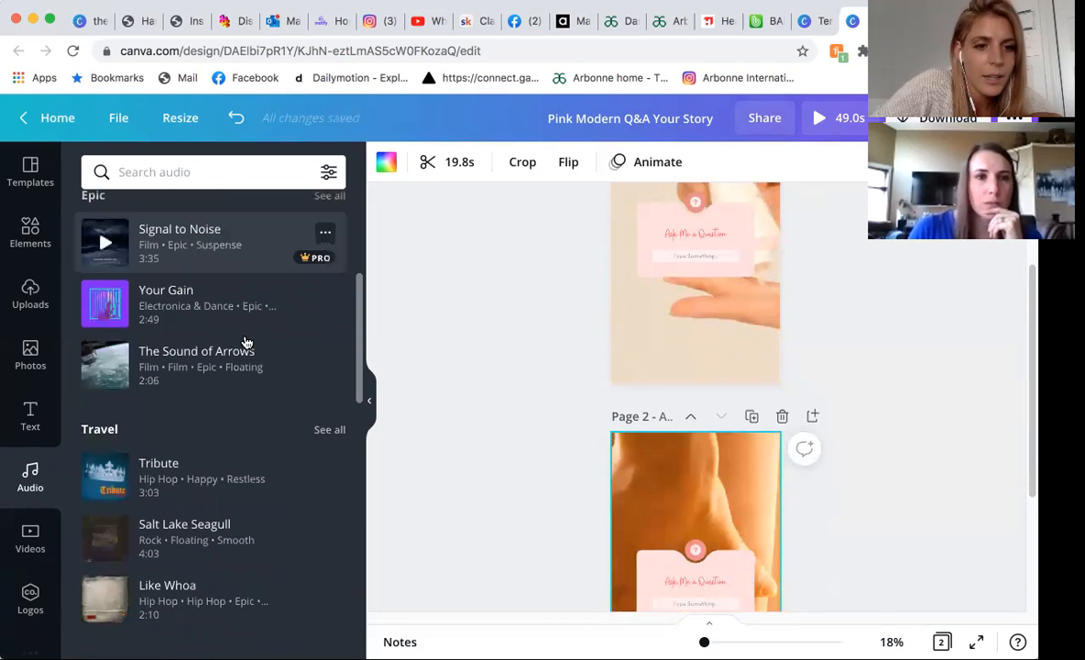
pyautogui.scroll(-1, 221, 304)
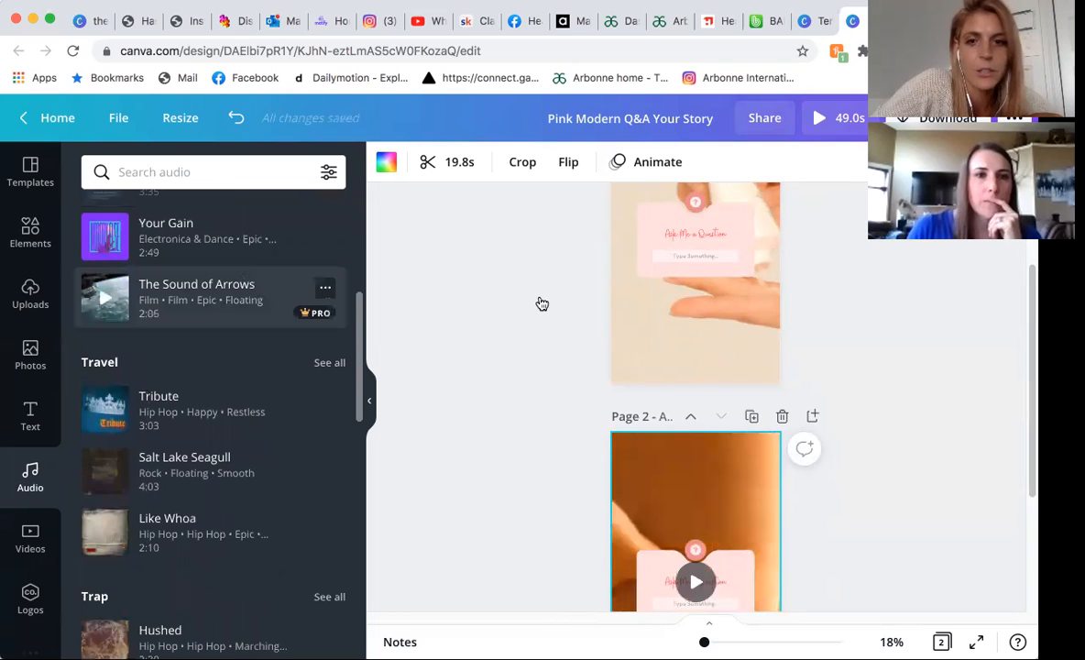
pyautogui.click(708, 342)
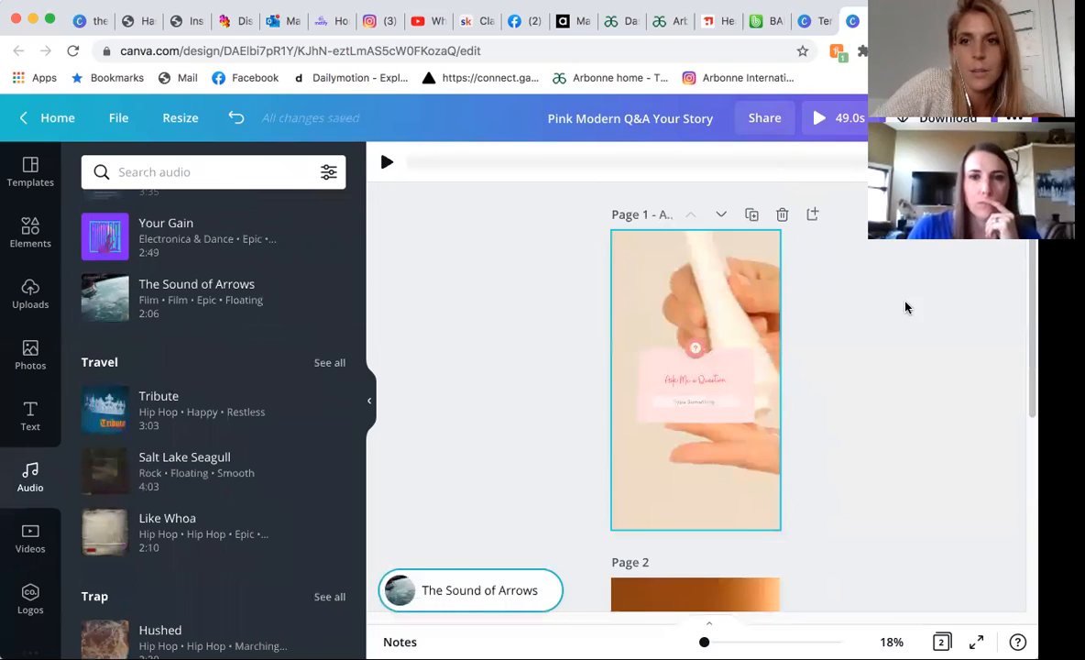
pyautogui.click(416, 321)
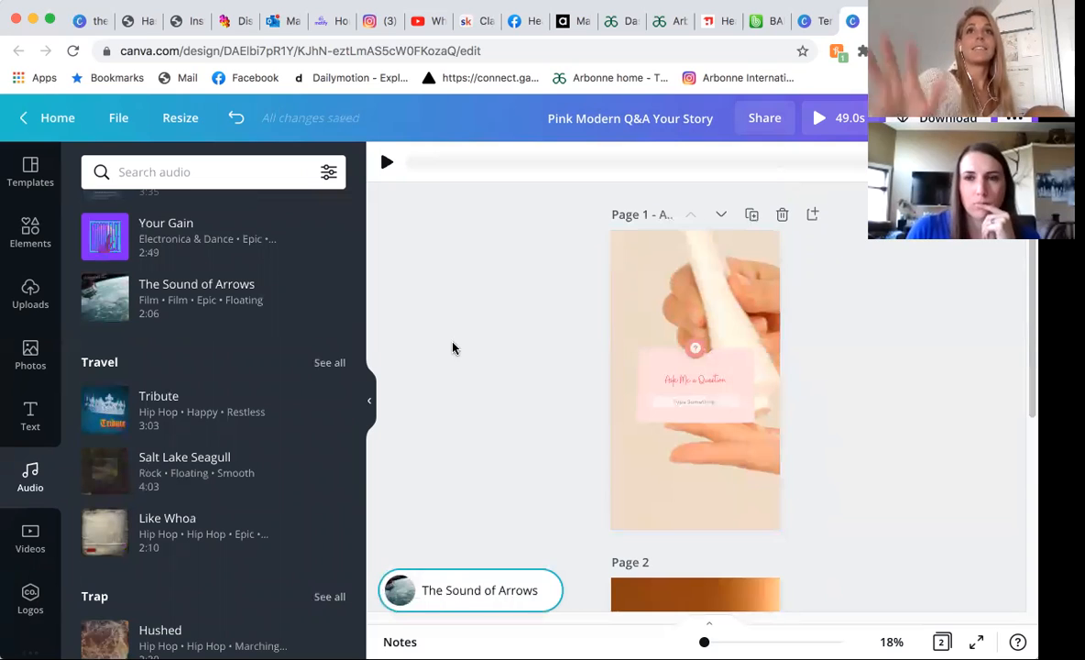
pyautogui.press('space')
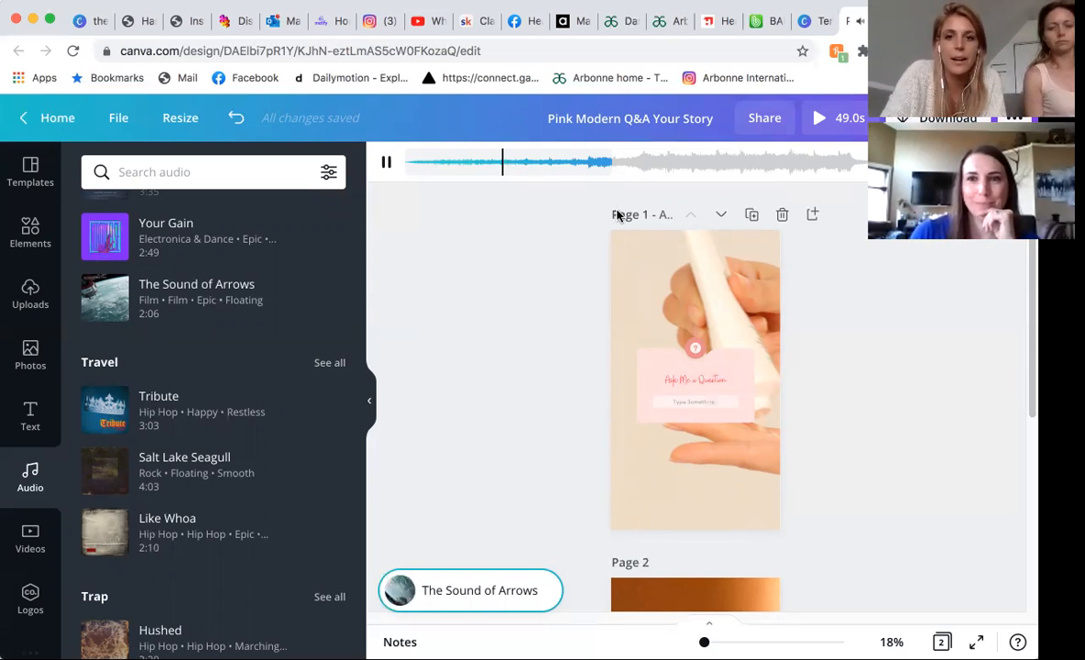
# Trim the start of page 1's background video so it lasts 19.7 s, and preview the whole story.
pyautogui.click(644, 261)
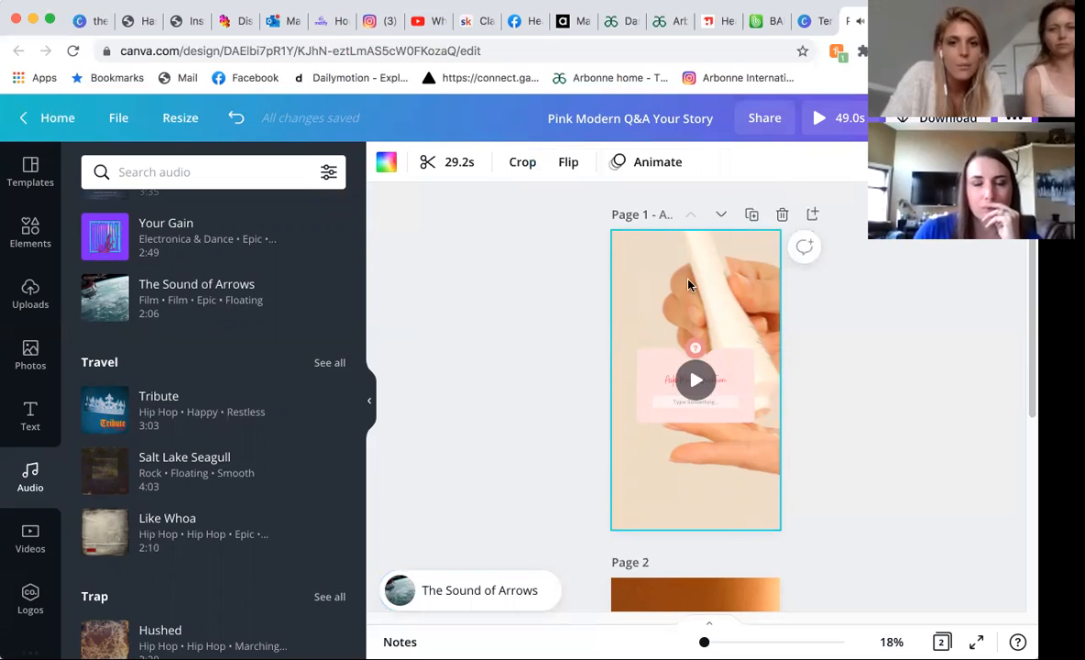
pyautogui.click(461, 164)
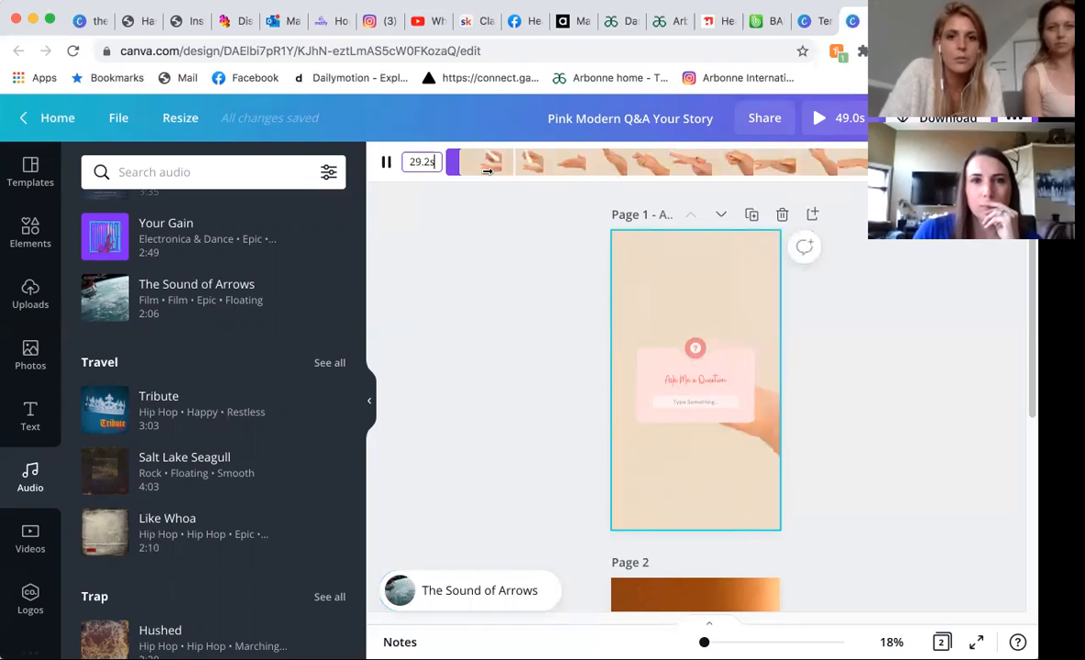
pyautogui.moveTo(455, 163); pyautogui.dragTo(616, 183)
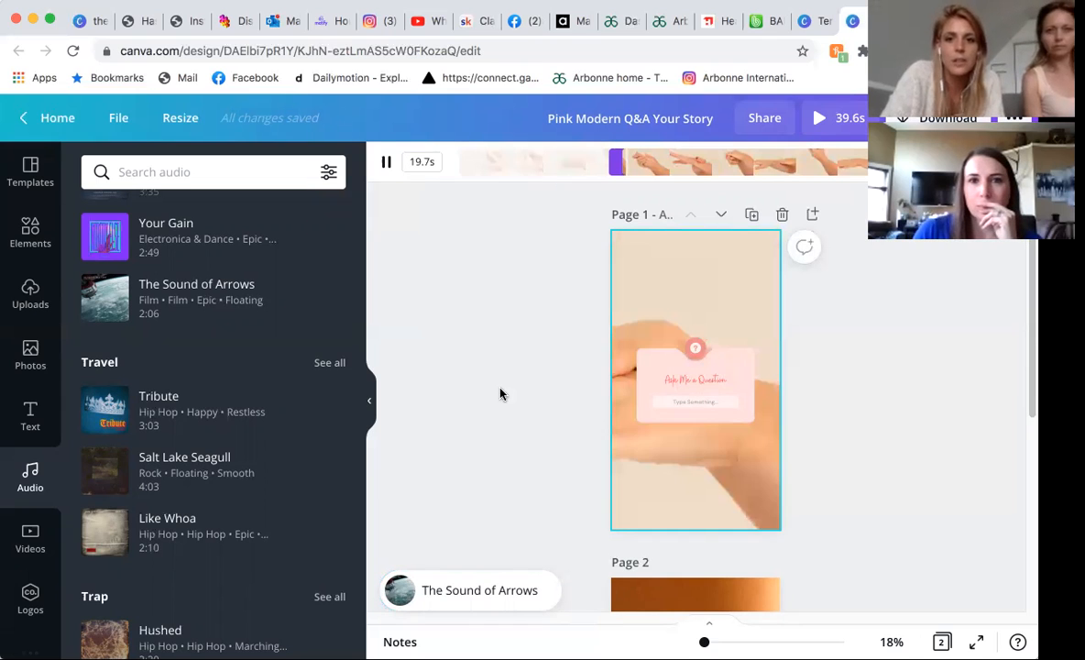
pyautogui.click(831, 122)
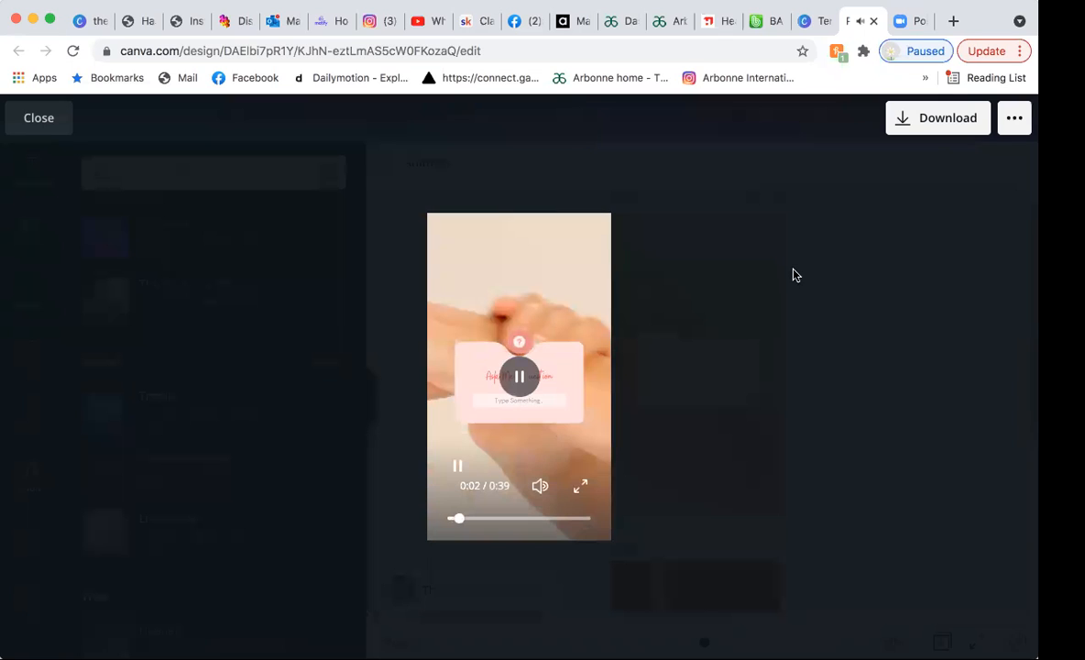
pyautogui.click(36, 118)
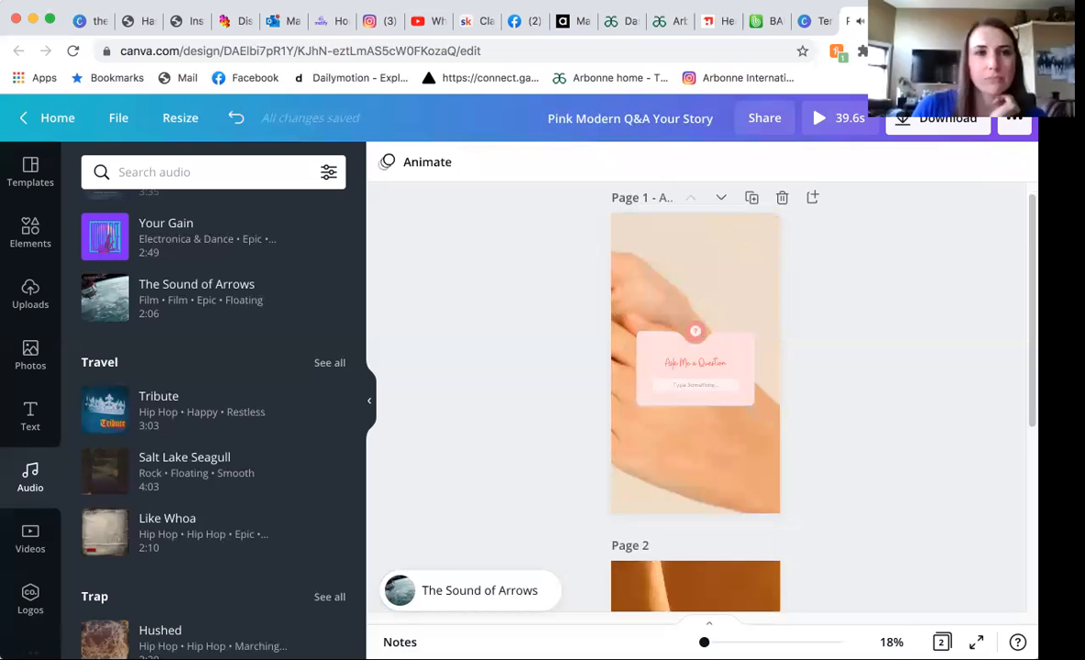
# Return to the home page and look through the Social Media template categories.
pyautogui.click(23, 128)
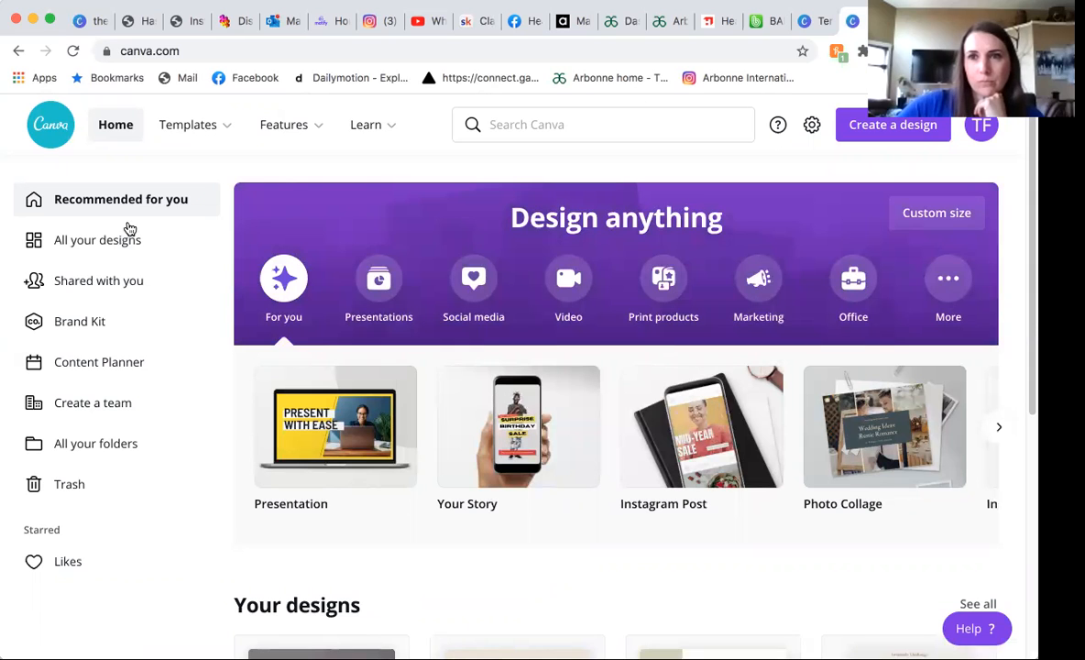
pyautogui.moveTo(188, 125)
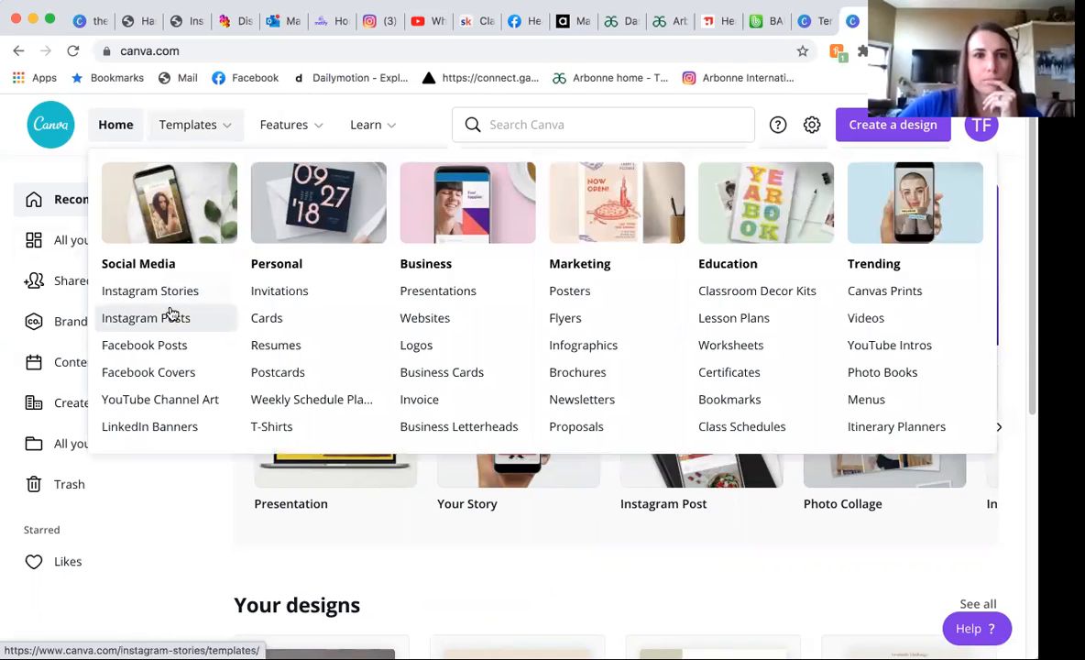
pyautogui.click(170, 315)
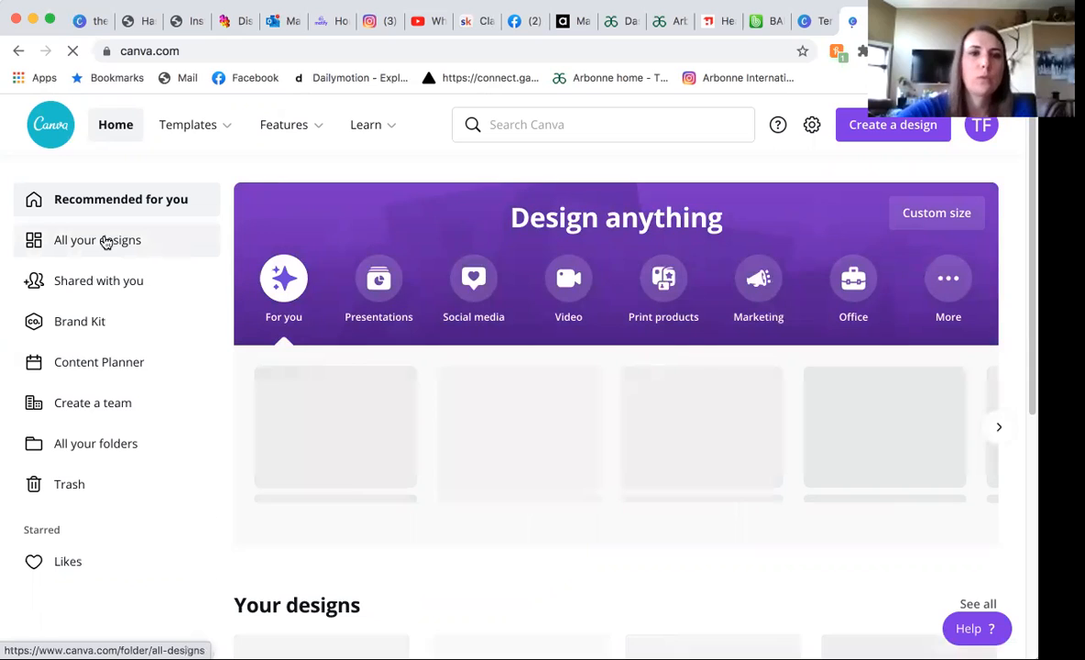
# Browse all saved designs and reopen the "Pink Modern Q&A Your Story" design.
pyautogui.click(105, 241)
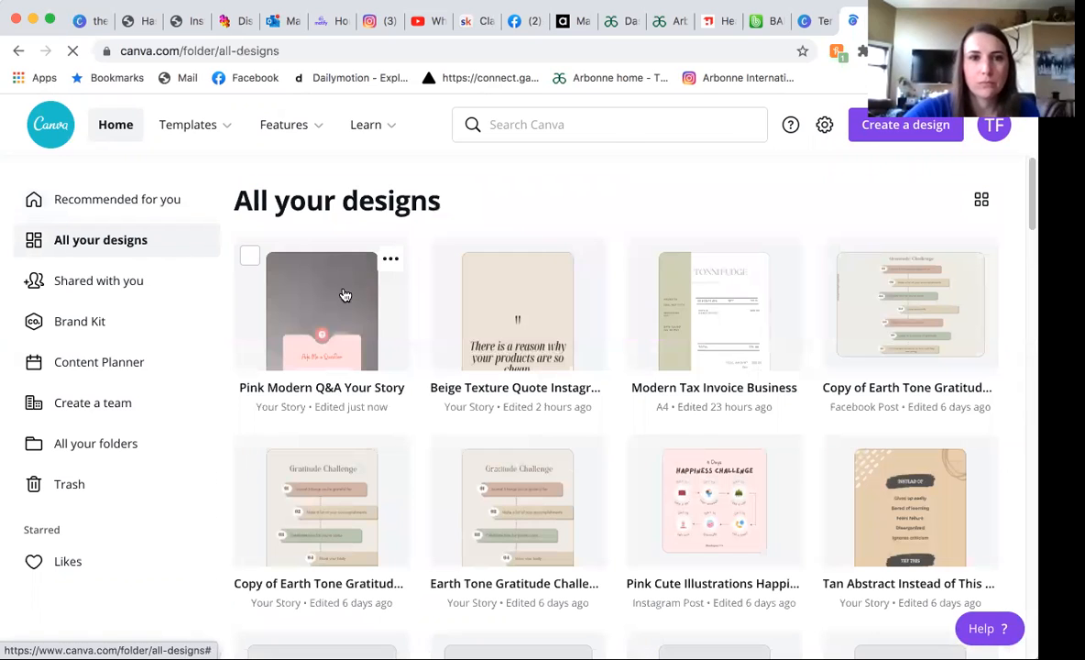
pyautogui.scroll(-5, 930, 445)
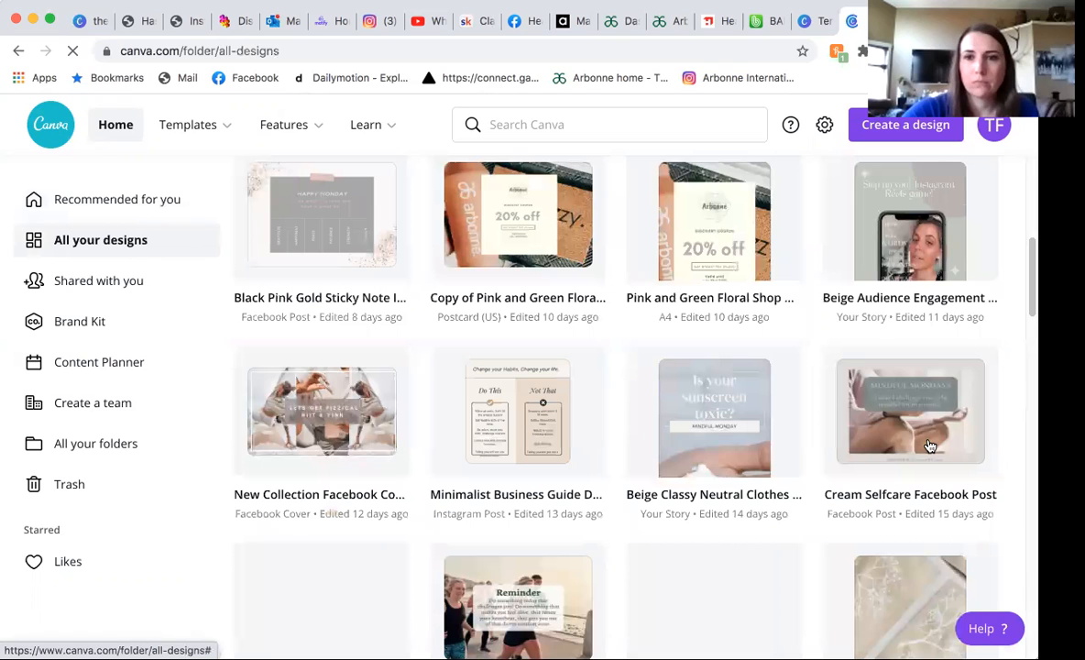
pyautogui.scroll(5, 554, 377)
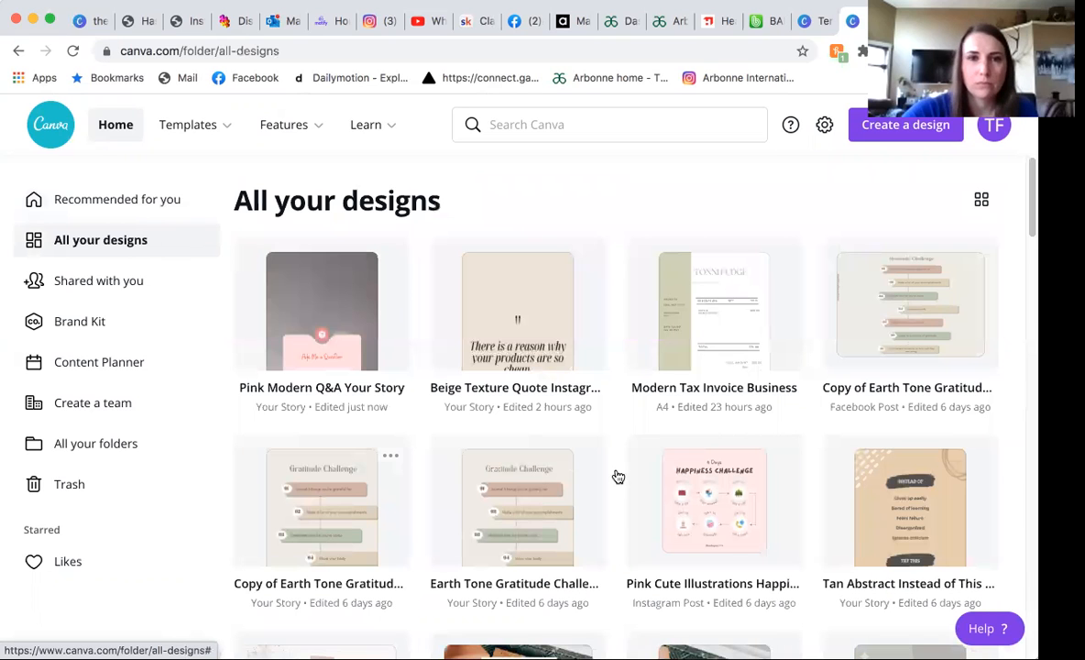
pyautogui.scroll(-2, 713, 524)
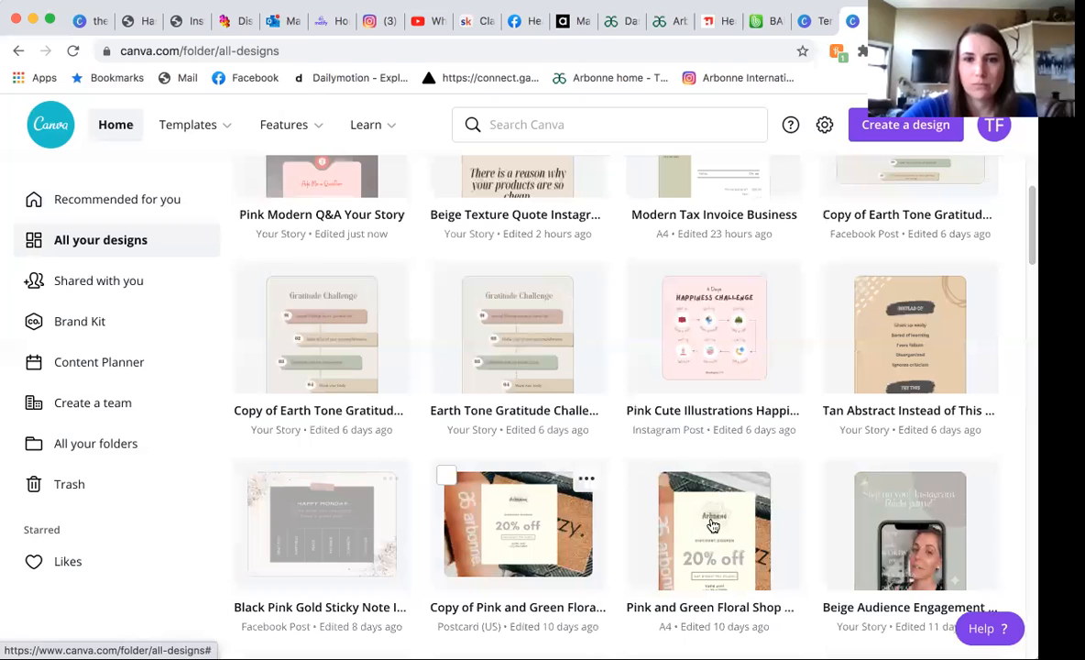
pyautogui.scroll(2, 362, 321)
pyautogui.click(362, 322)
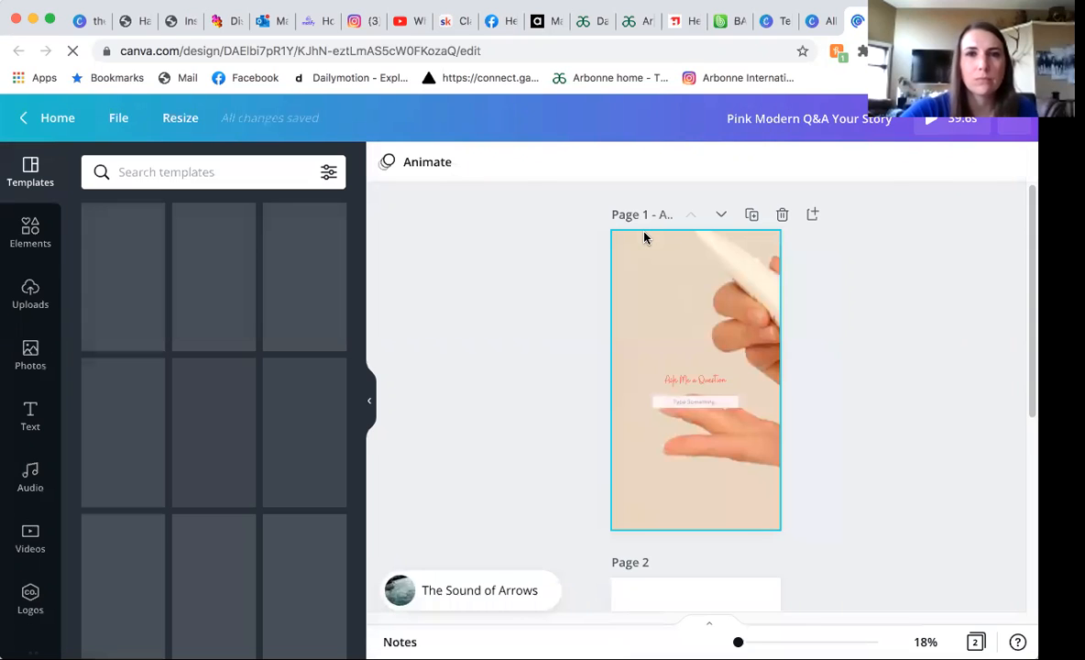
# Try tilting page 1's "Ask Me a Question" text counter-clockwise and undo the rotation.
pyautogui.click(680, 381)
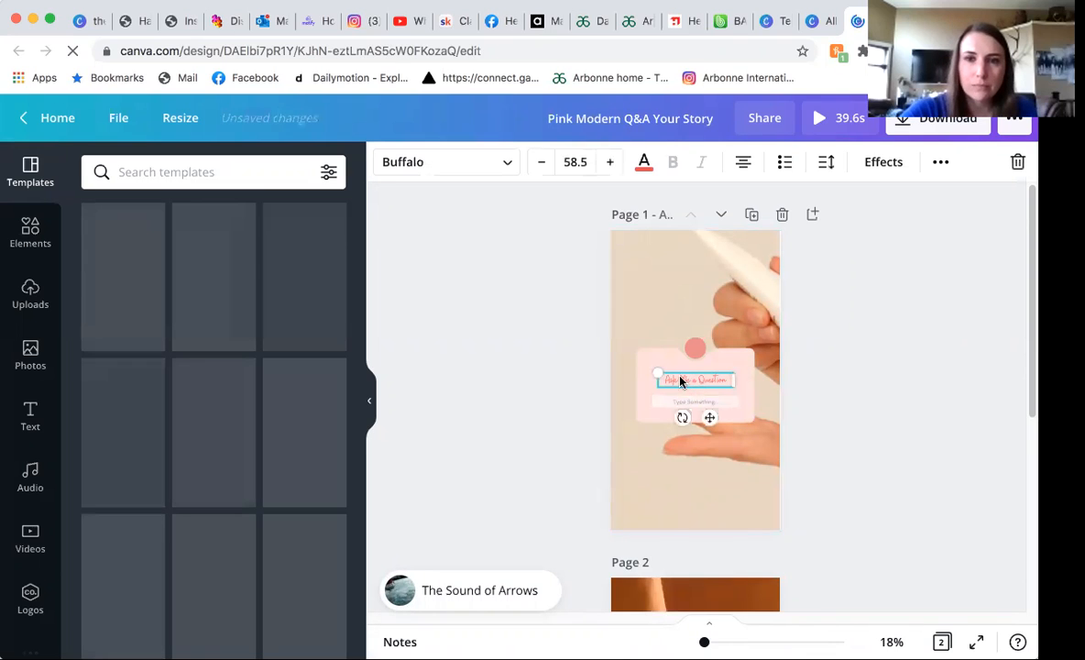
pyautogui.doubleClick(679, 380)
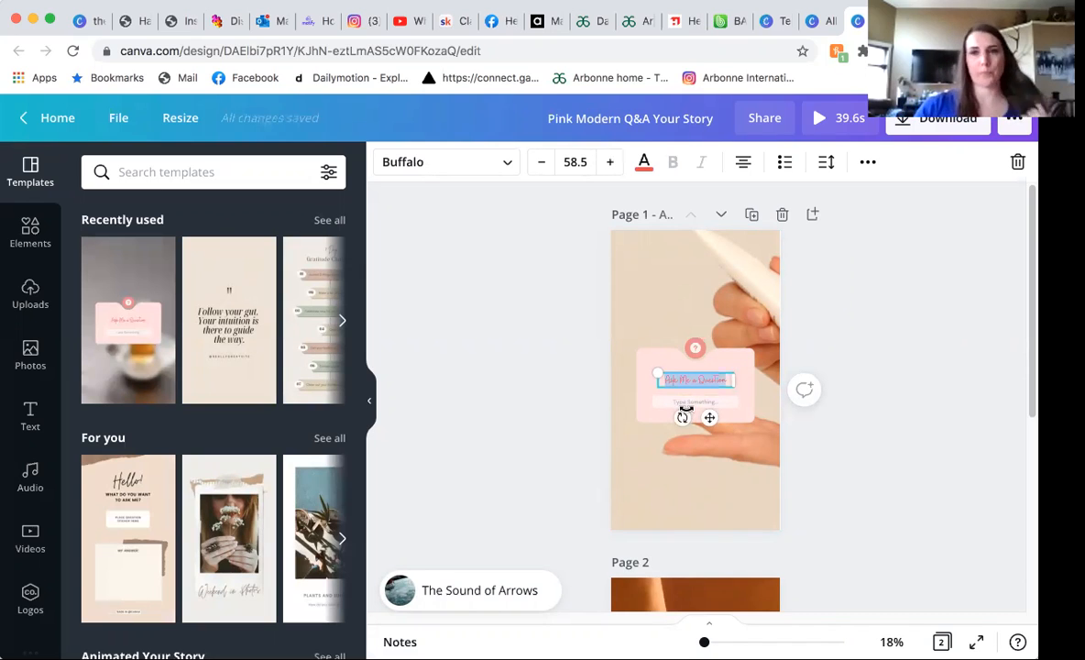
pyautogui.moveTo(680, 417); pyautogui.dragTo(696, 421)
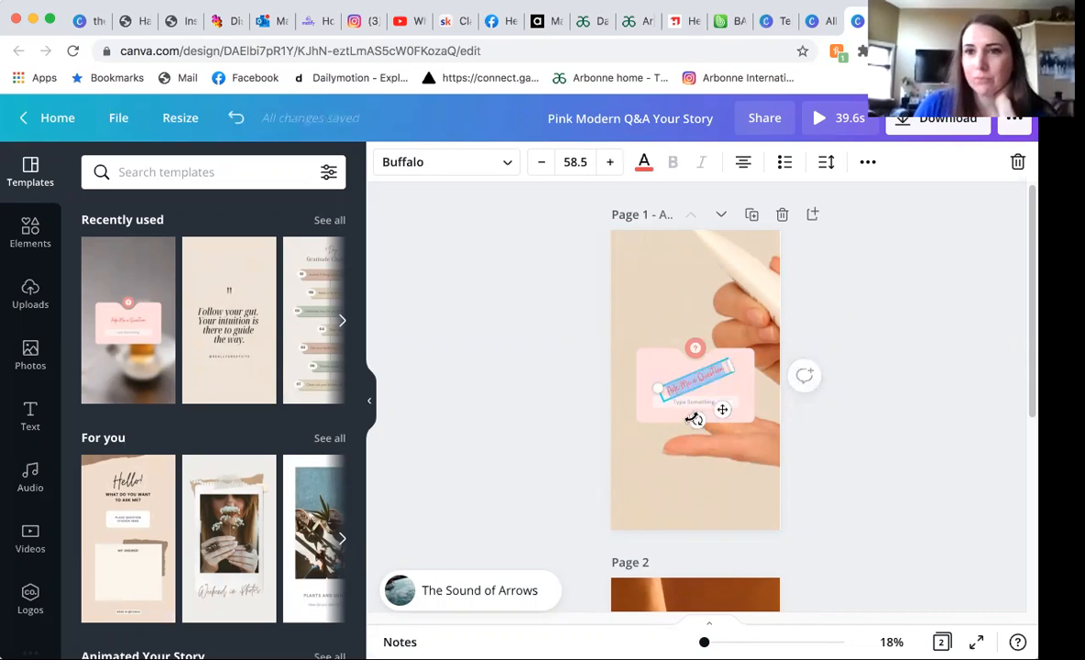
pyautogui.press('super+z')
# Enlarge the "Ask Me a Question" text to size 108, tilt it counter-clockwise, and place it above the pink card.
pyautogui.moveTo(671, 417)
pyautogui.mouseDown()
pyautogui.moveTo(679, 419)
pyautogui.moveTo(650, 400)
pyautogui.moveTo(661, 408)
pyautogui.mouseUp()
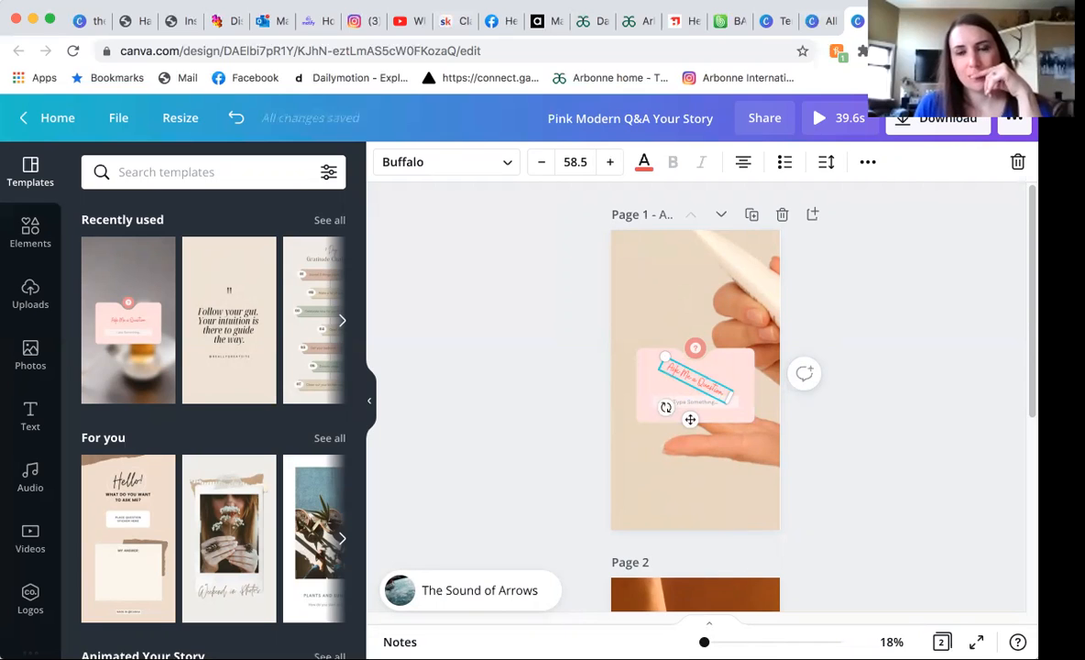
pyautogui.moveTo(663, 406)
pyautogui.mouseDown()
pyautogui.moveTo(722, 467)
pyautogui.moveTo(753, 438)
pyautogui.moveTo(761, 395)
pyautogui.moveTo(633, 346)
pyautogui.moveTo(696, 431)
pyautogui.moveTo(656, 412)
pyautogui.moveTo(678, 417)
pyautogui.mouseUp()
pyautogui.moveTo(692, 351)
pyautogui.mouseDown()
pyautogui.moveTo(681, 268)
pyautogui.moveTo(678, 312)
pyautogui.moveTo(689, 316)
pyautogui.moveTo(672, 317)
pyautogui.moveTo(694, 332)
pyautogui.mouseUp()
pyautogui.moveTo(654, 290); pyautogui.dragTo(650, 345)
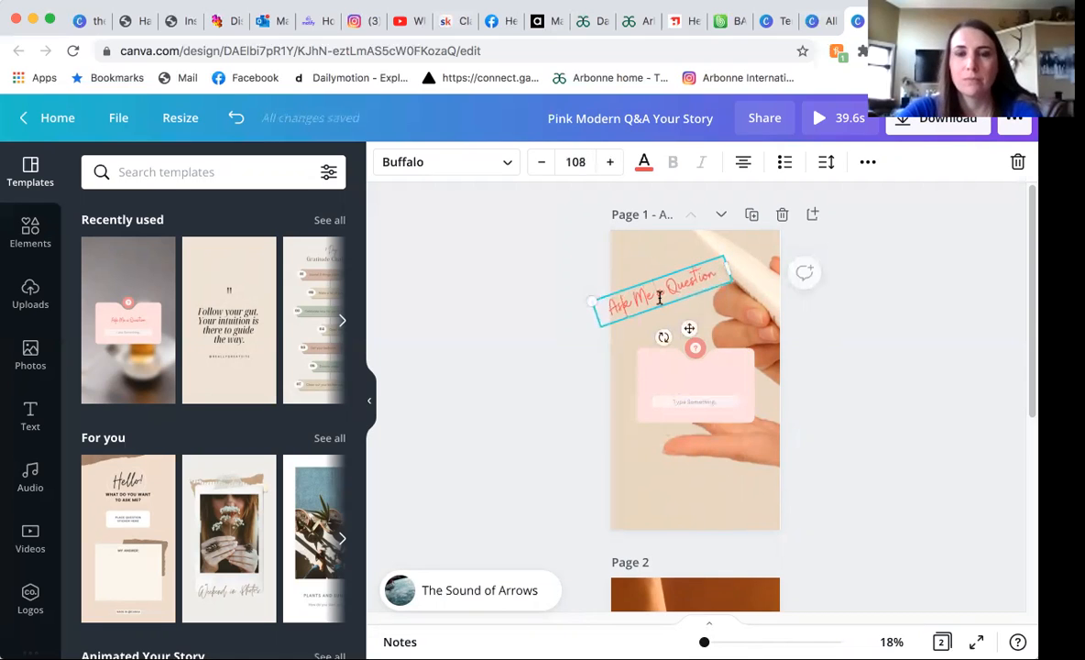
# Increase the "Ask Me a Question" text's font size to 120 and shift it so it sits within the page.
pyautogui.click(610, 163)
pyautogui.click(610, 164)
pyautogui.click(610, 163)
pyautogui.click(610, 163)
pyautogui.click(610, 163)
pyautogui.click(610, 163)
pyautogui.click(611, 163)
pyautogui.click(610, 163)
pyautogui.click(610, 163)
pyautogui.click(610, 163)
pyautogui.click(610, 163)
pyautogui.click(610, 163)
pyautogui.moveTo(682, 322)
pyautogui.mouseDown()
pyautogui.moveTo(702, 325)
pyautogui.moveTo(698, 307)
pyautogui.mouseUp()
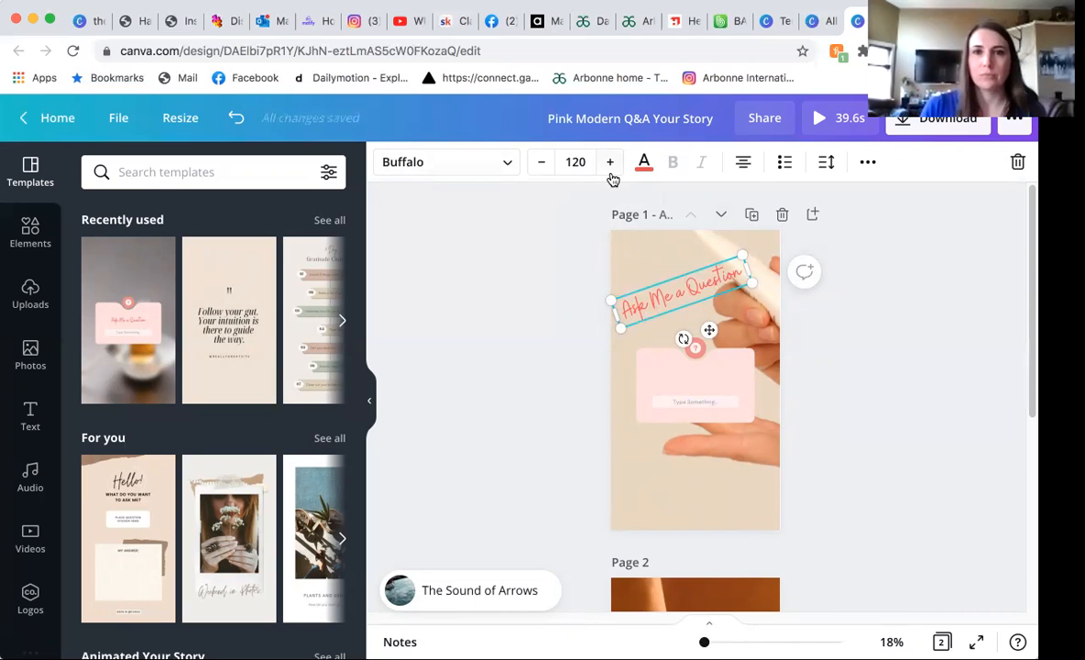
# Add a second line of filler letters starting with "hfhwaihf" beneath "Ask Me a Question" in the same text box.
pyautogui.click(827, 166)
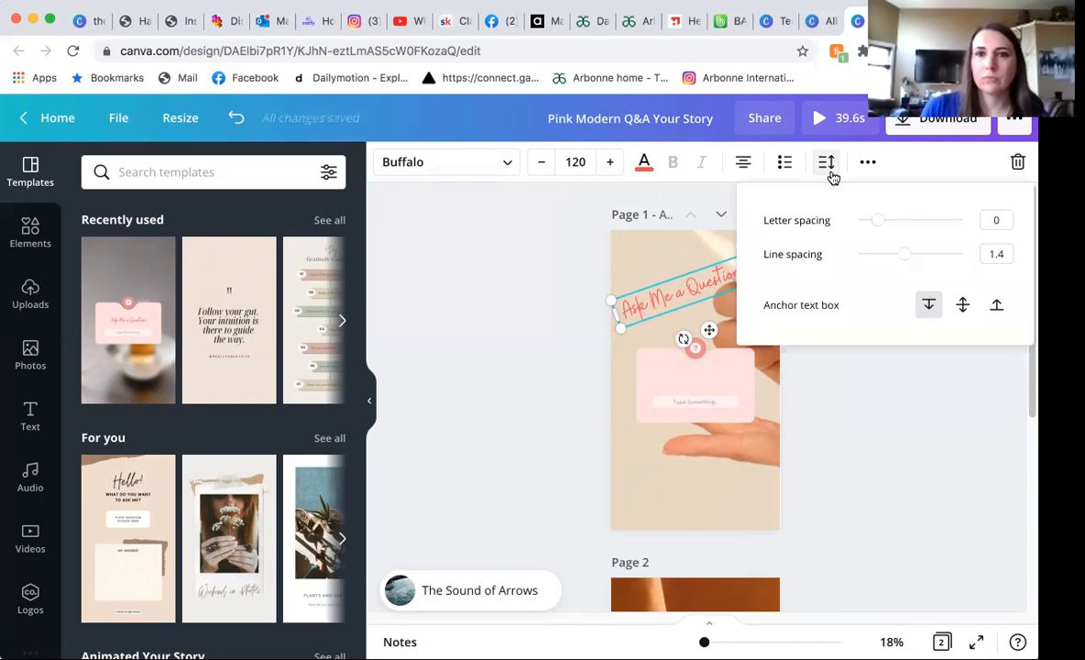
pyautogui.click(828, 164)
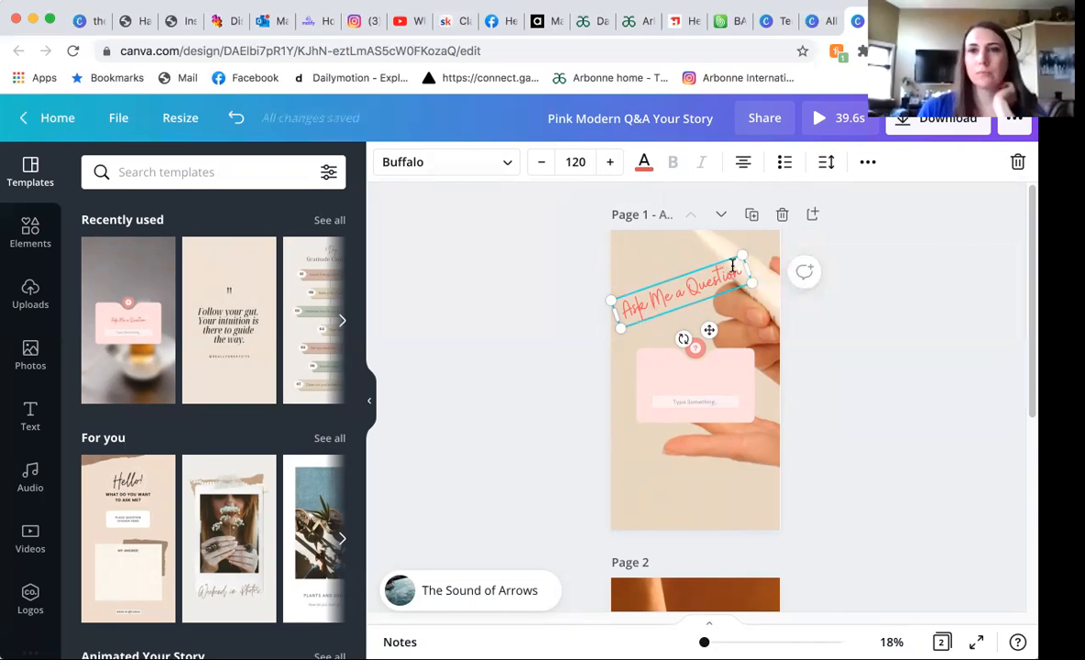
pyautogui.click(735, 268)
pyautogui.press('Return')
pyautogui.write('hfwaihfiahf')
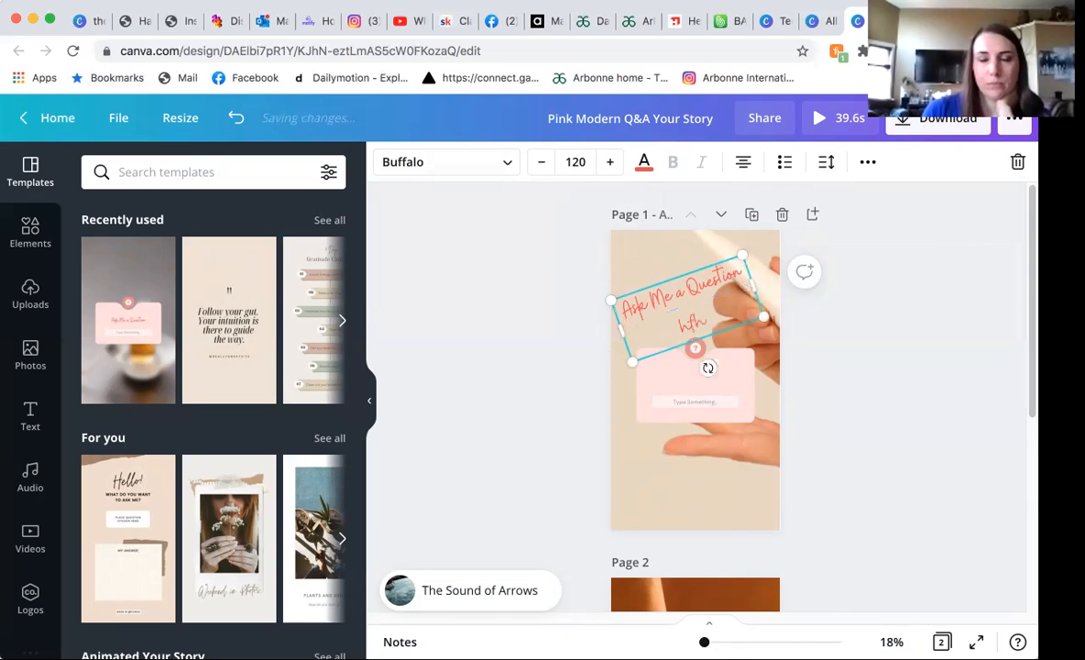
# Set the two-line text's letter spacing to 90 and its line spacing to 0.5.
pyautogui.click(826, 165)
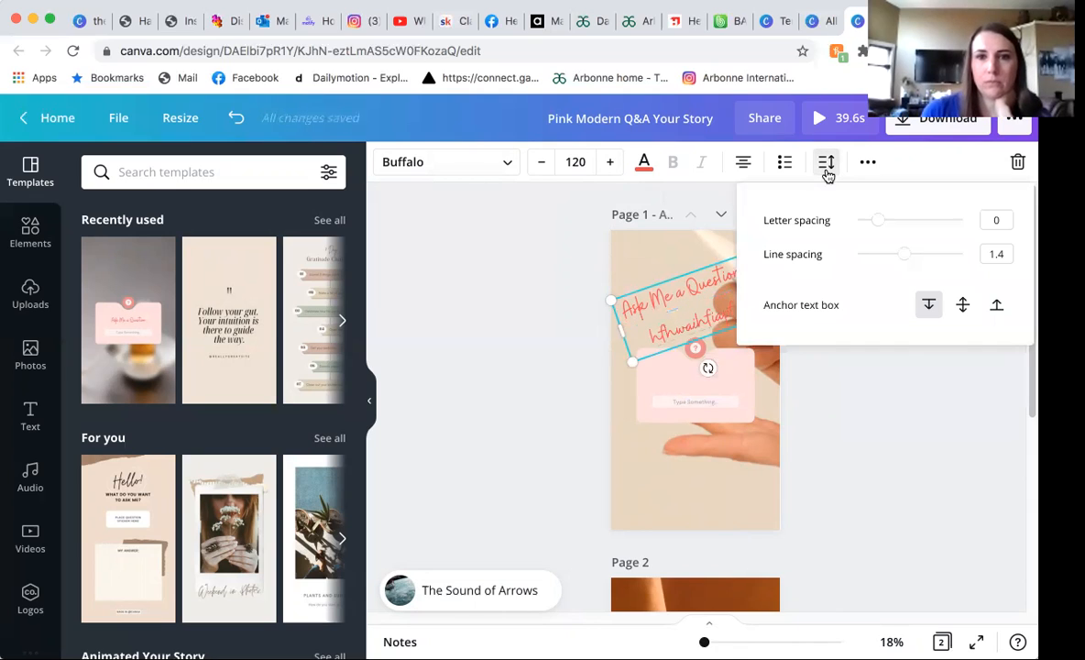
pyautogui.moveTo(879, 221)
pyautogui.mouseDown()
pyautogui.moveTo(923, 240)
pyautogui.moveTo(938, 229)
pyautogui.moveTo(847, 230)
pyautogui.moveTo(889, 228)
pyautogui.mouseUp()
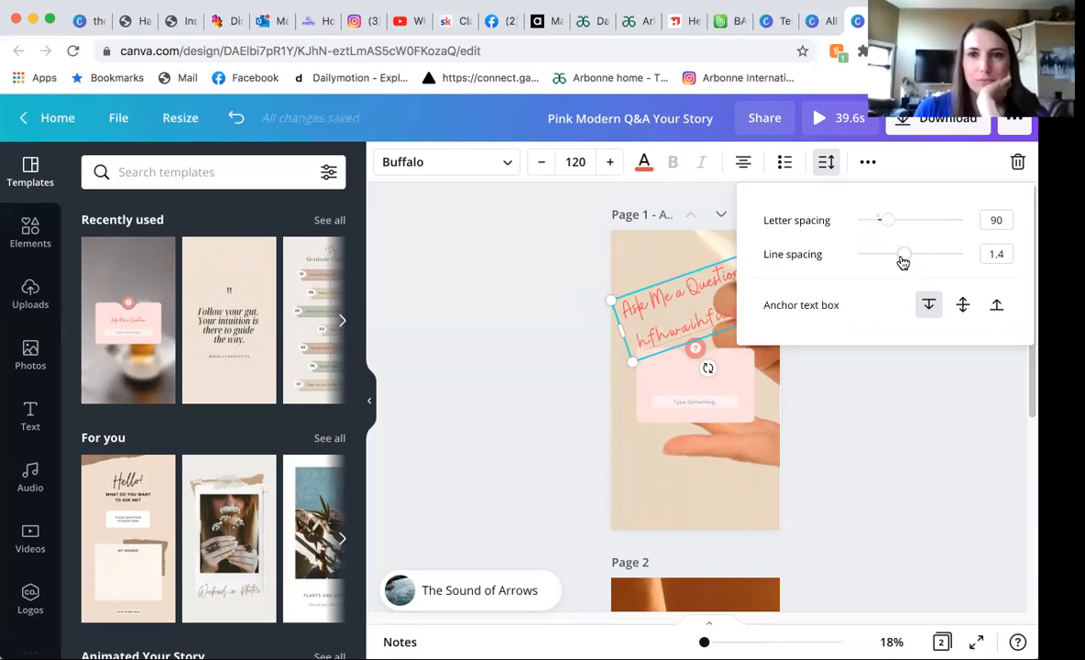
pyautogui.moveTo(902, 263); pyautogui.dragTo(830, 248)
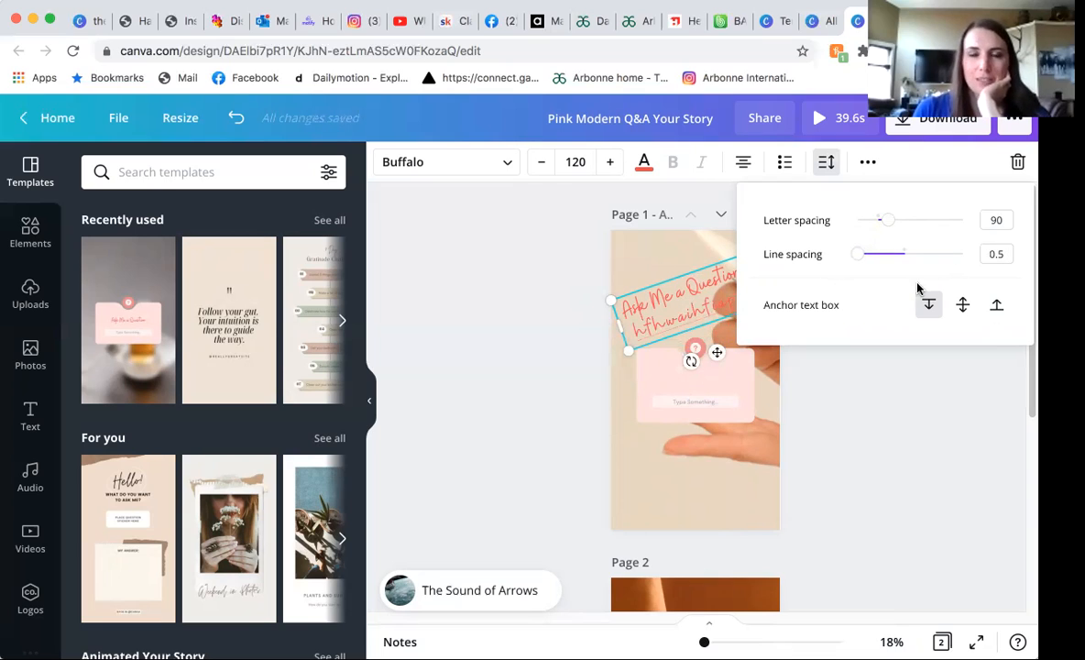
# Try the middle and bottom anchors for the text box, and return it to the top anchor.
pyautogui.click(962, 306)
pyautogui.click(996, 307)
pyautogui.click(929, 306)
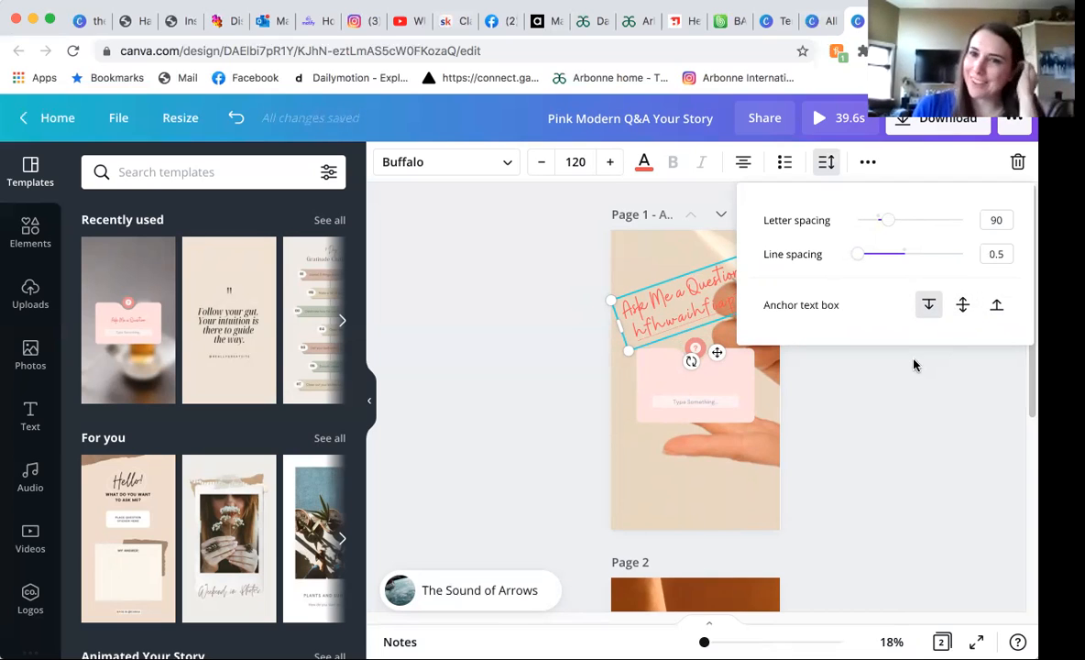
pyautogui.click(913, 361)
pyautogui.click(827, 165)
pyautogui.click(828, 166)
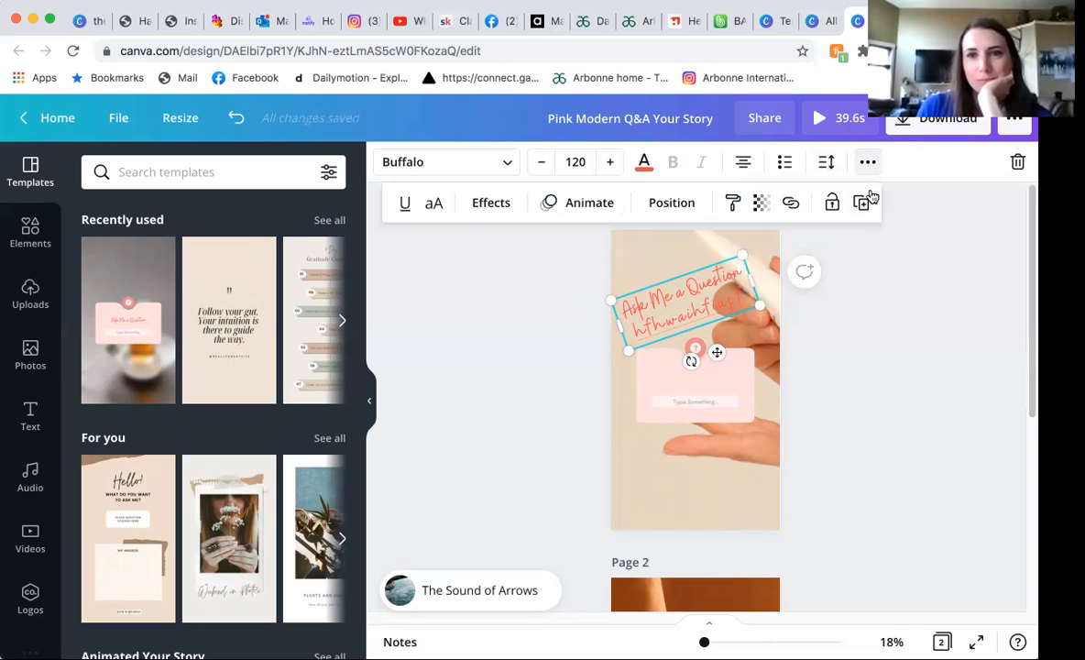
# Try uppercase on the text box's second line and return it to its original letter case.
pyautogui.click(432, 207)
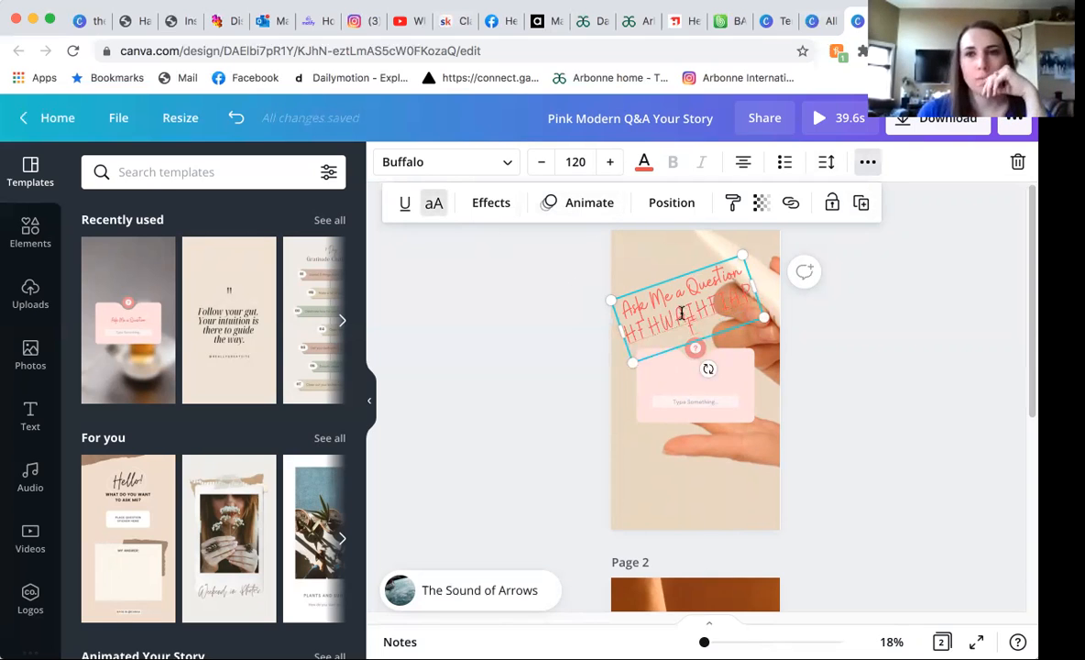
pyautogui.click(435, 212)
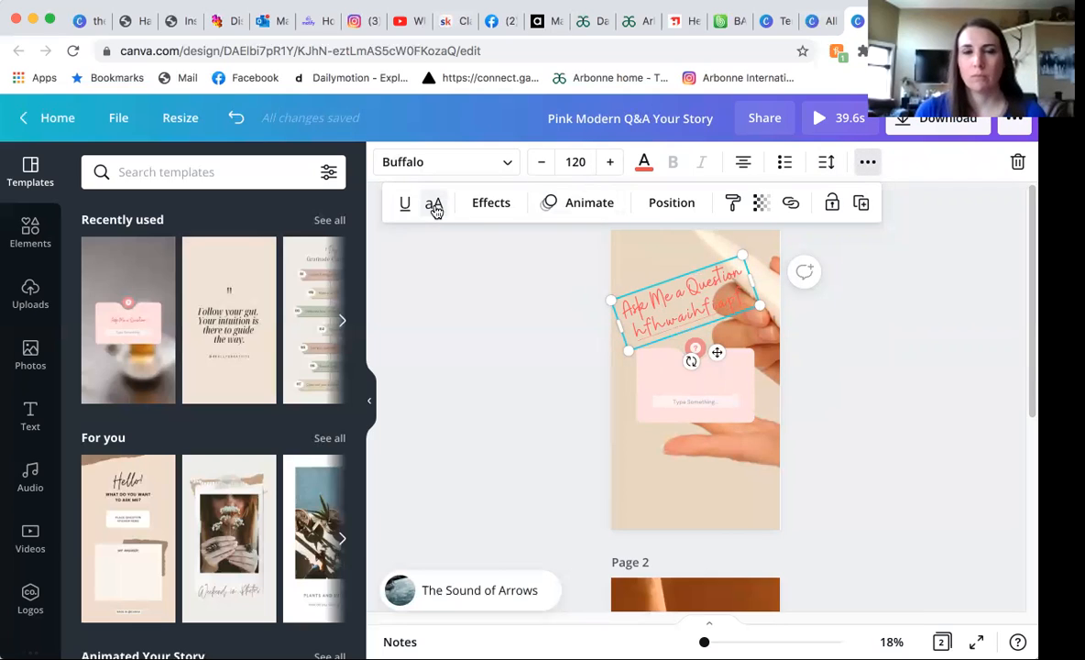
pyautogui.click(435, 209)
pyautogui.click(435, 209)
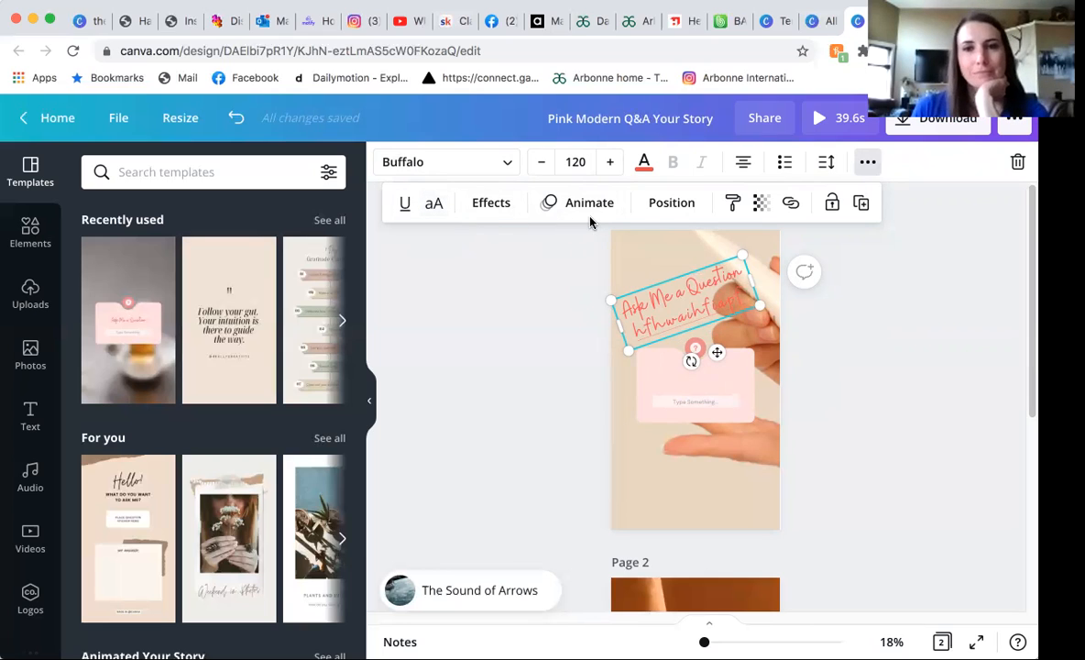
# Try the Shadow and Lift effects on the two-line text, and return its style to None.
pyautogui.click(501, 203)
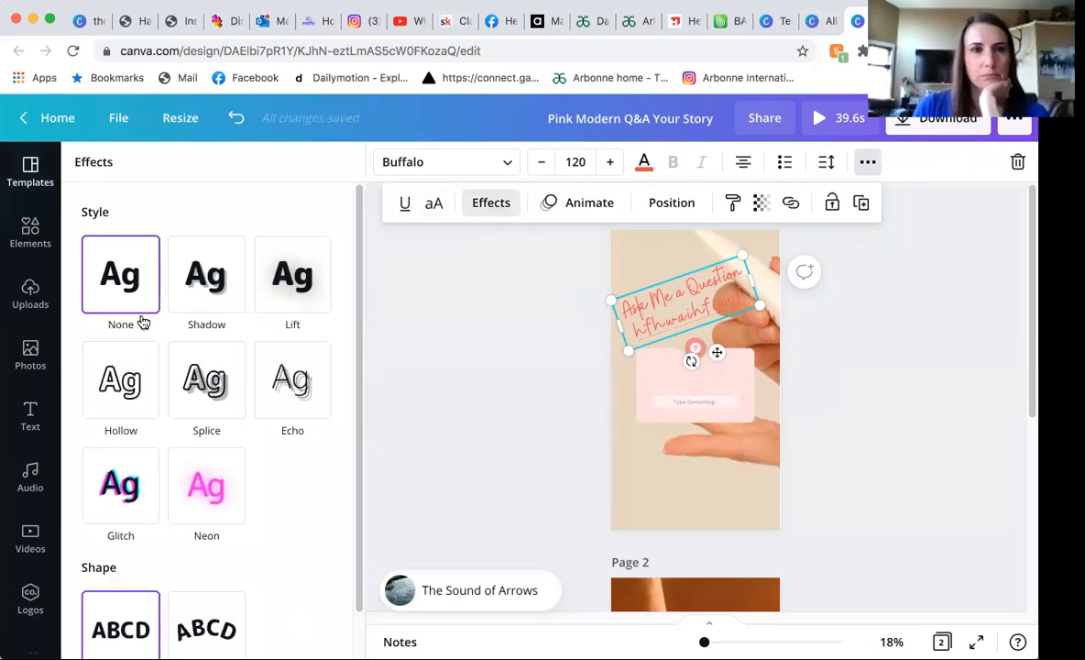
pyautogui.click(201, 291)
pyautogui.click(290, 299)
pyautogui.click(202, 288)
pyautogui.click(145, 286)
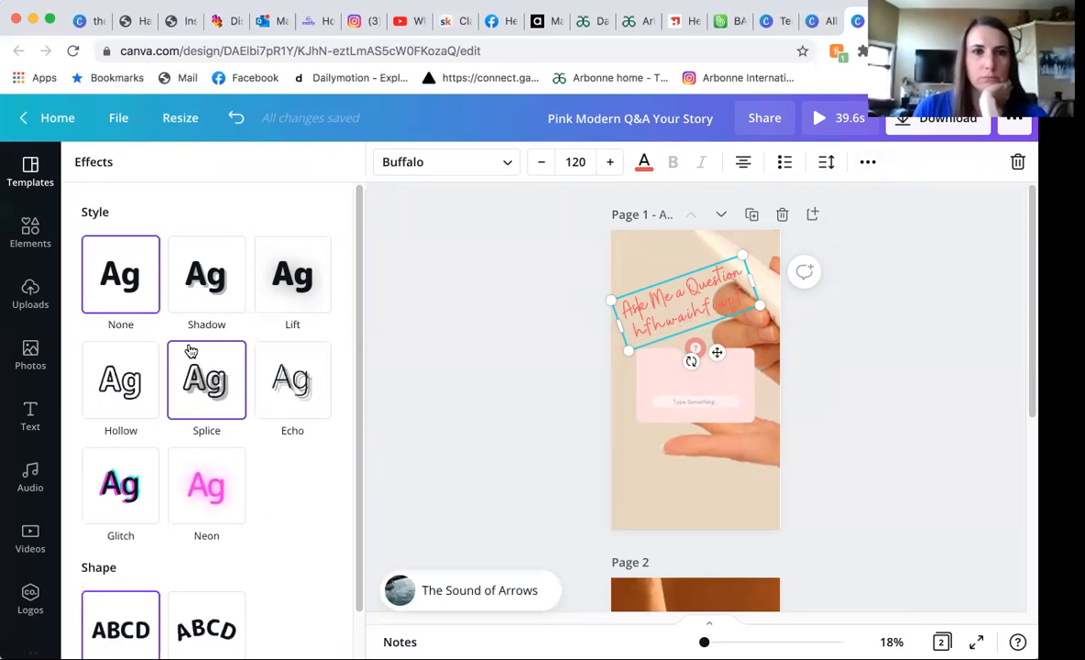
pyautogui.scroll(-1, 220, 302)
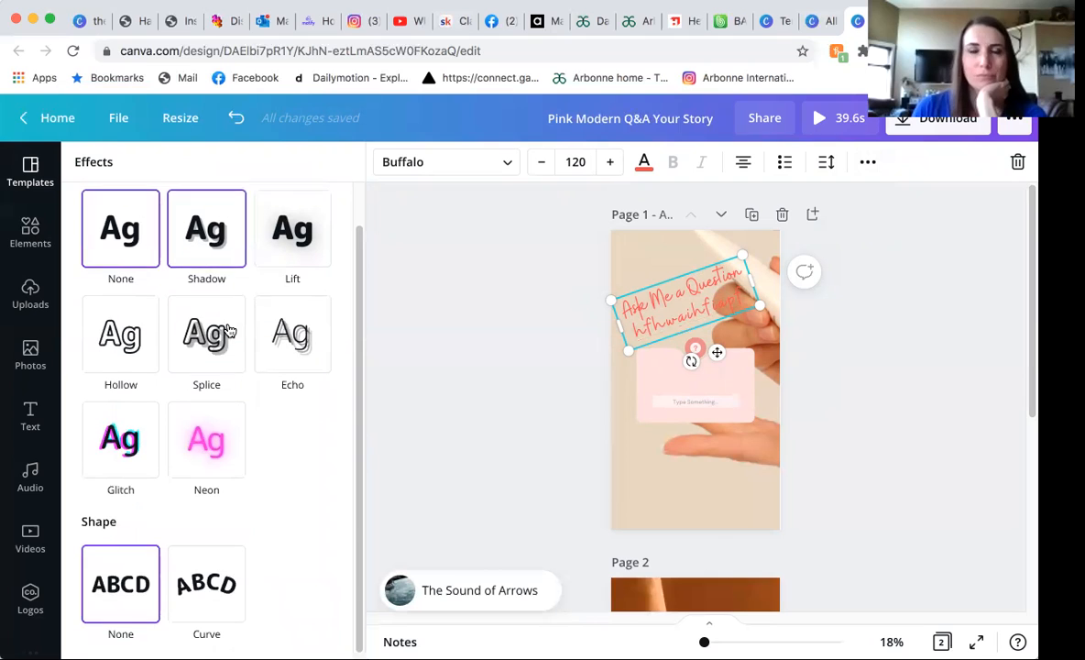
pyautogui.click(216, 250)
pyautogui.click(295, 250)
pyautogui.click(206, 240)
pyautogui.click(136, 257)
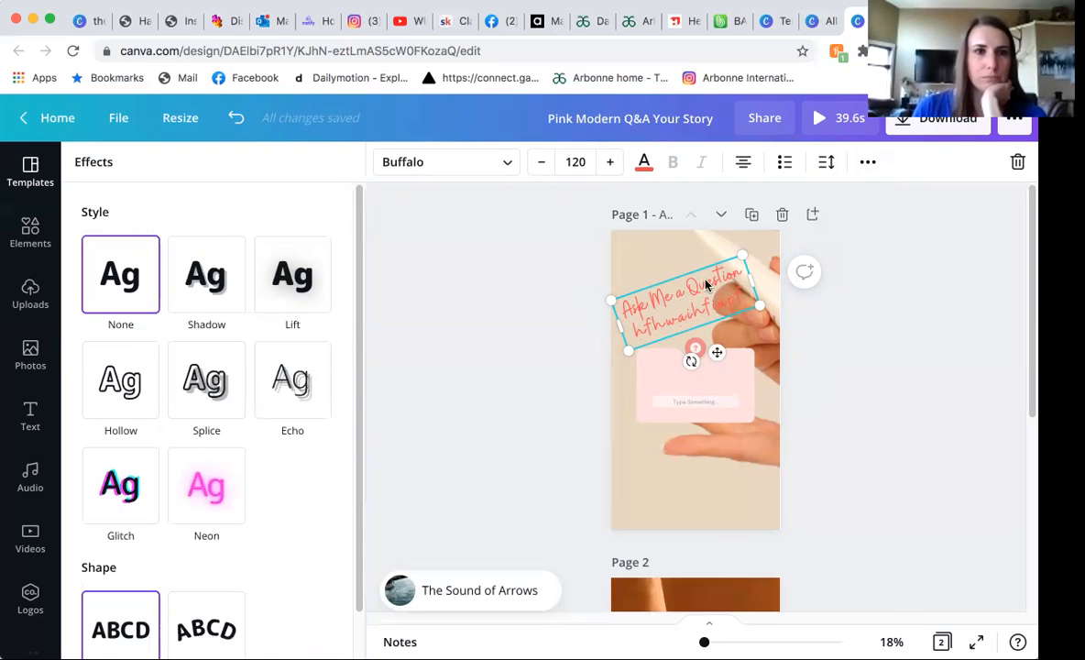
# Apply the Block text animation to the two-line "Ask Me a Question" text.
pyautogui.click(826, 162)
pyautogui.click(828, 165)
pyautogui.click(864, 163)
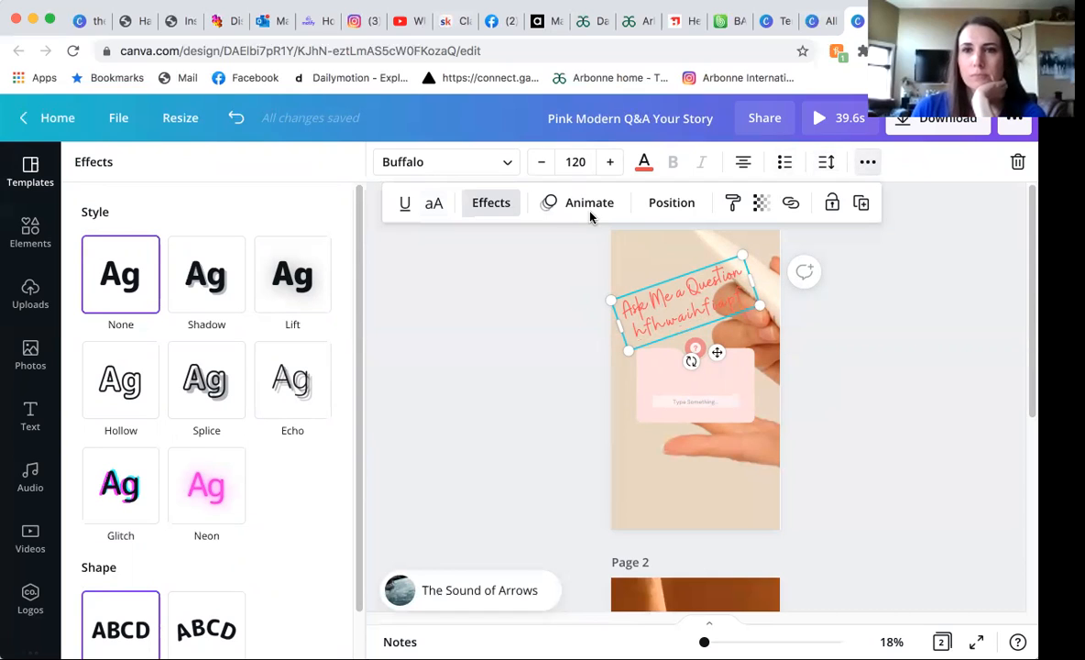
pyautogui.click(613, 211)
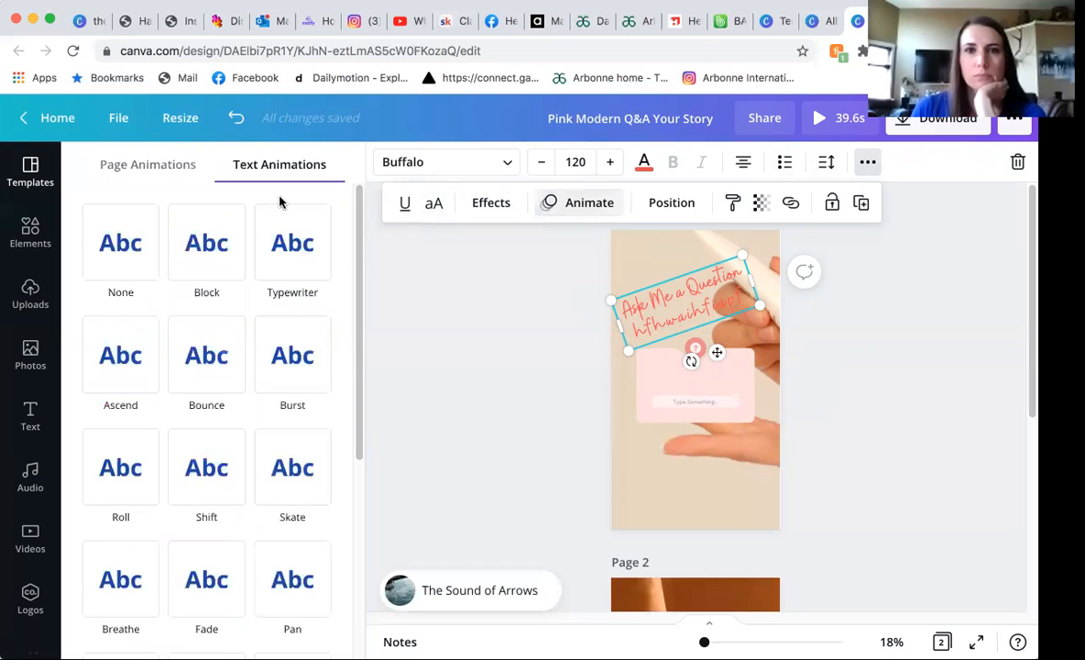
pyautogui.click(216, 238)
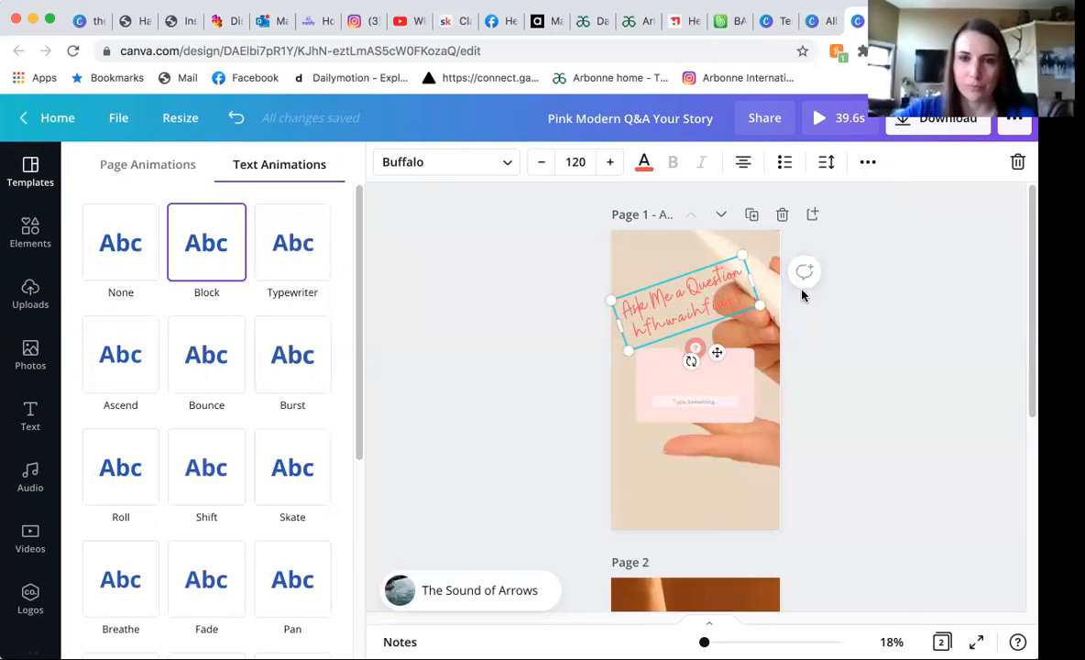
# Move the two-line text down so it overlaps the pink question card on page 1.
pyautogui.click(825, 163)
pyautogui.click(868, 162)
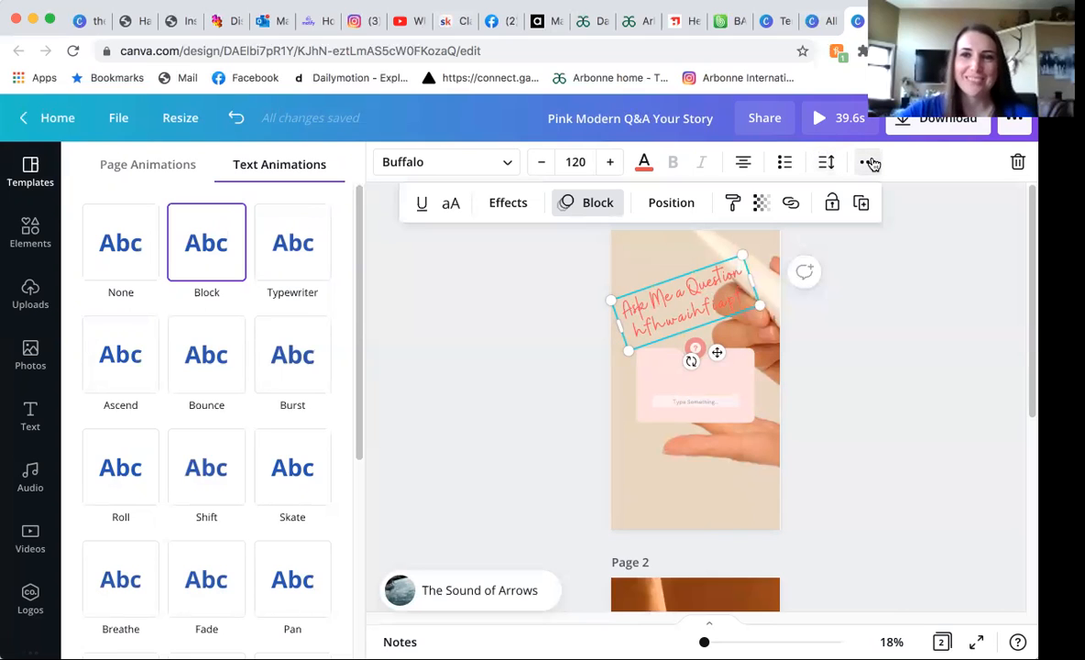
pyautogui.click(671, 203)
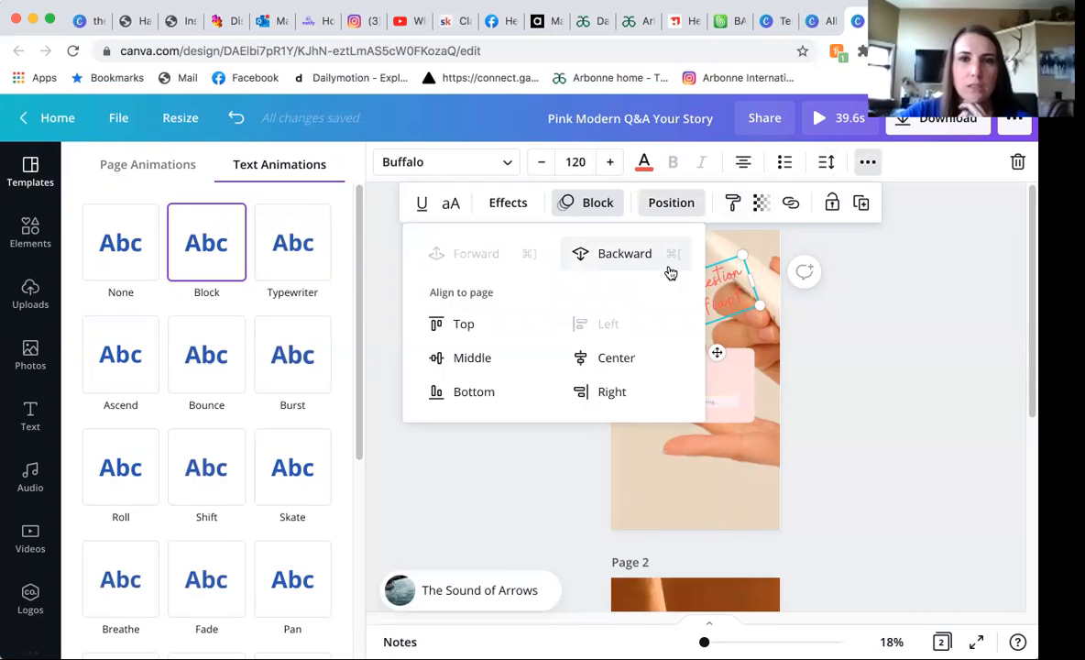
pyautogui.click(714, 353)
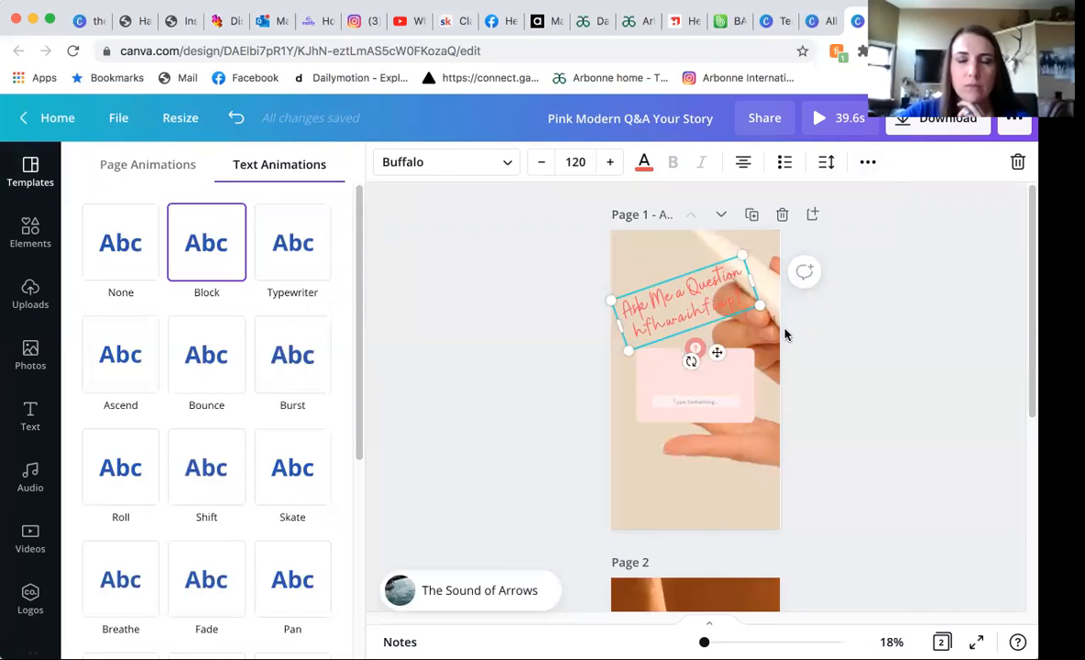
pyautogui.click(668, 401)
pyautogui.click(617, 312)
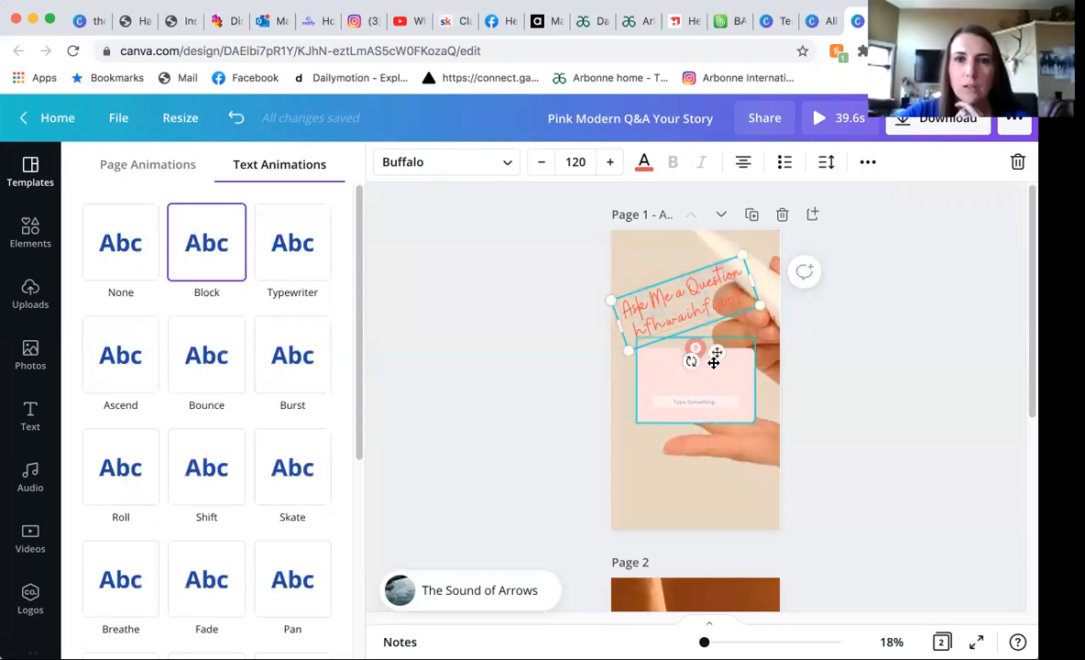
pyautogui.moveTo(722, 369); pyautogui.dragTo(725, 424)
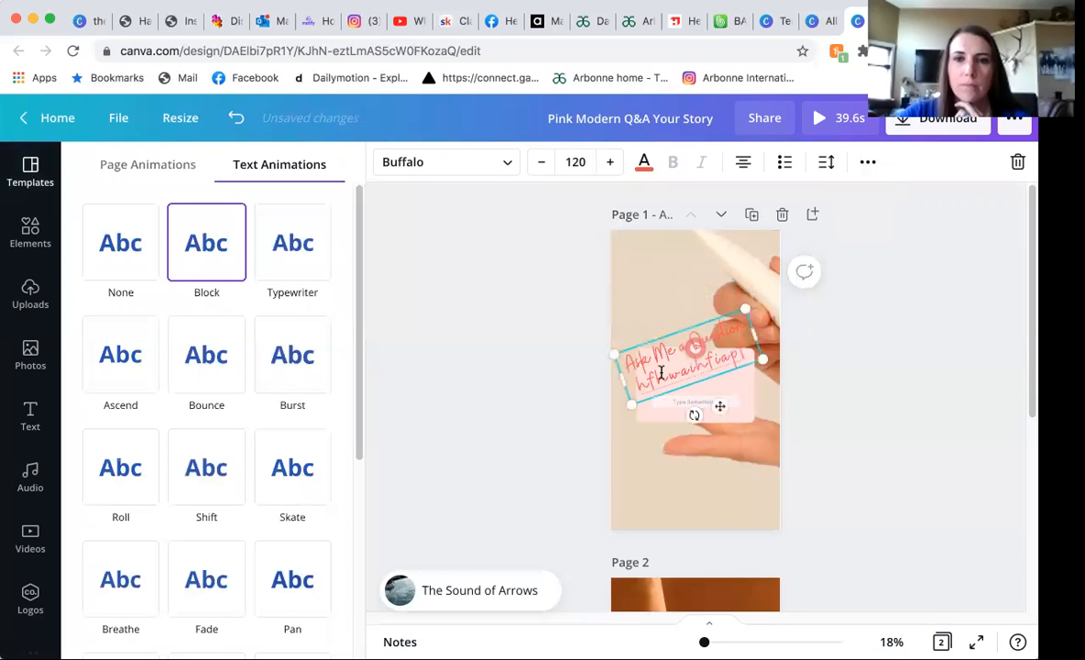
# Send the tilted text backward until it sits behind the pink question card.
pyautogui.click(865, 162)
pyautogui.click(649, 206)
pyautogui.click(637, 256)
pyautogui.click(537, 480)
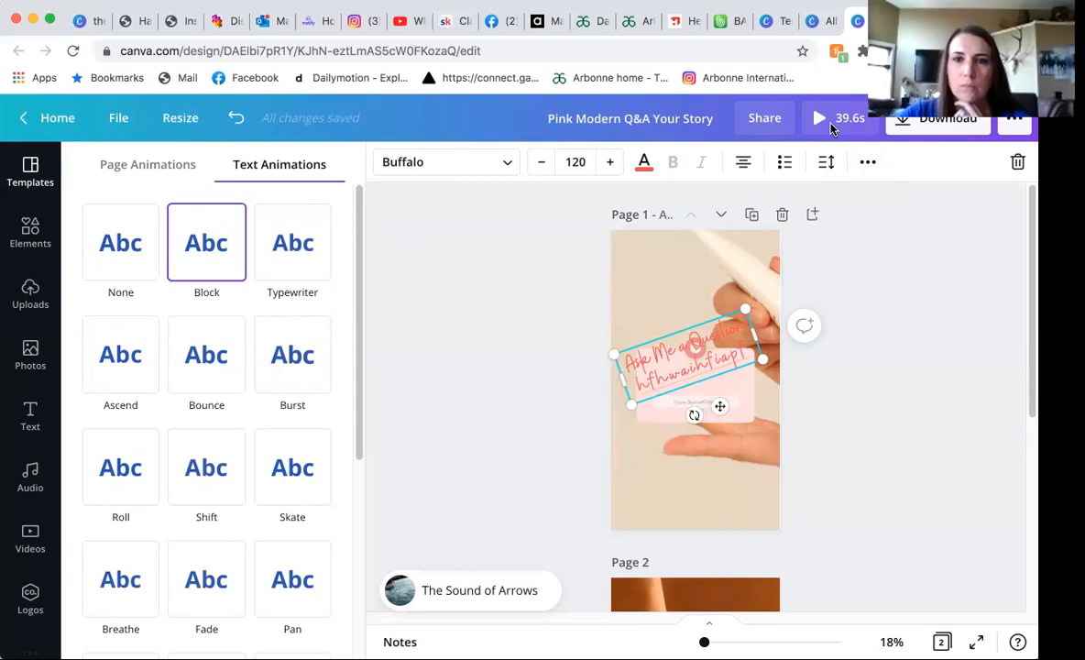
pyautogui.click(866, 162)
pyautogui.click(645, 206)
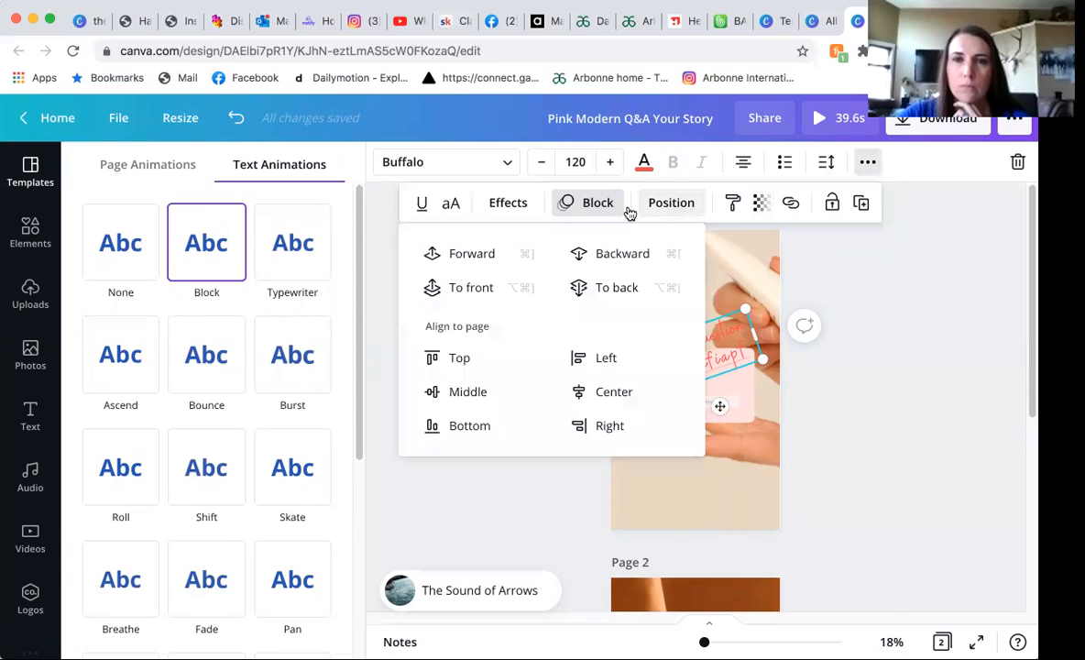
pyautogui.click(599, 253)
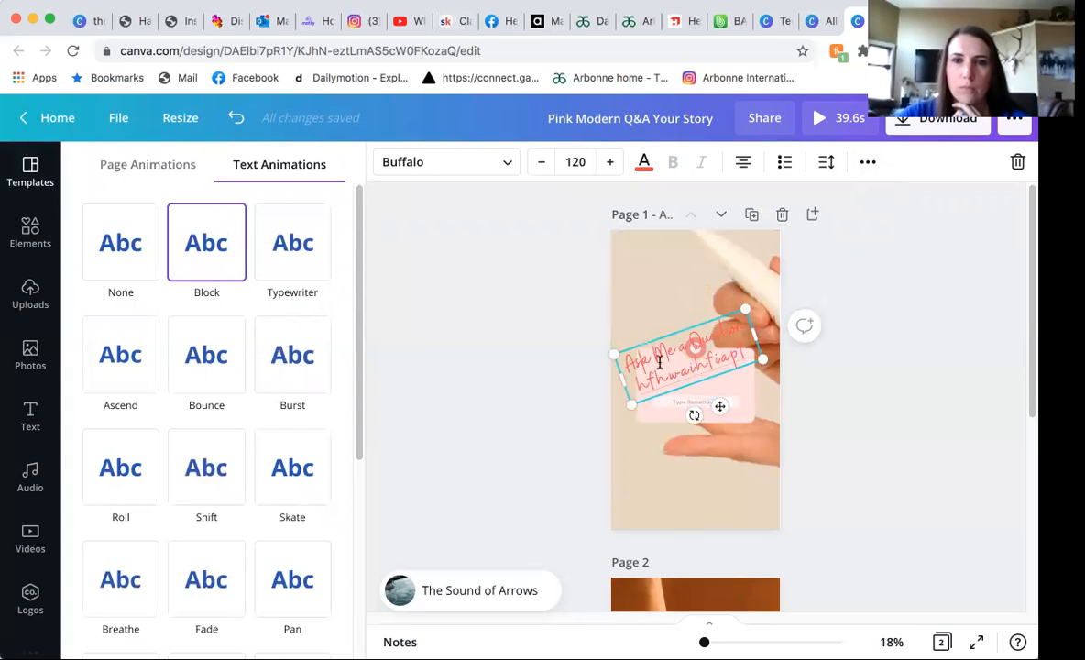
pyautogui.click(695, 403)
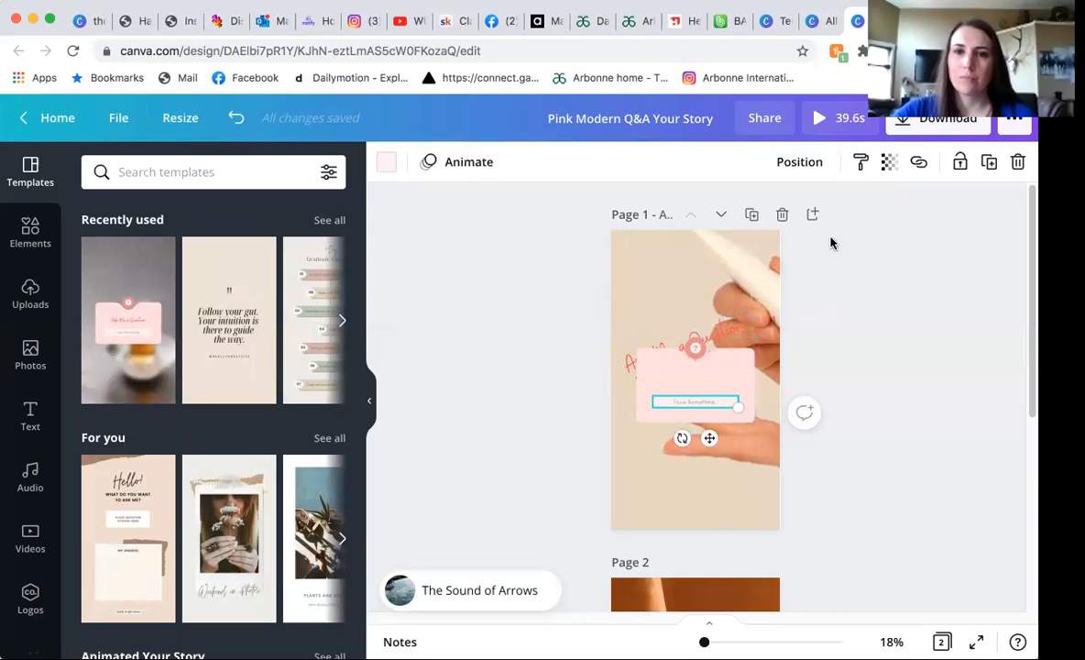
pyautogui.click(684, 372)
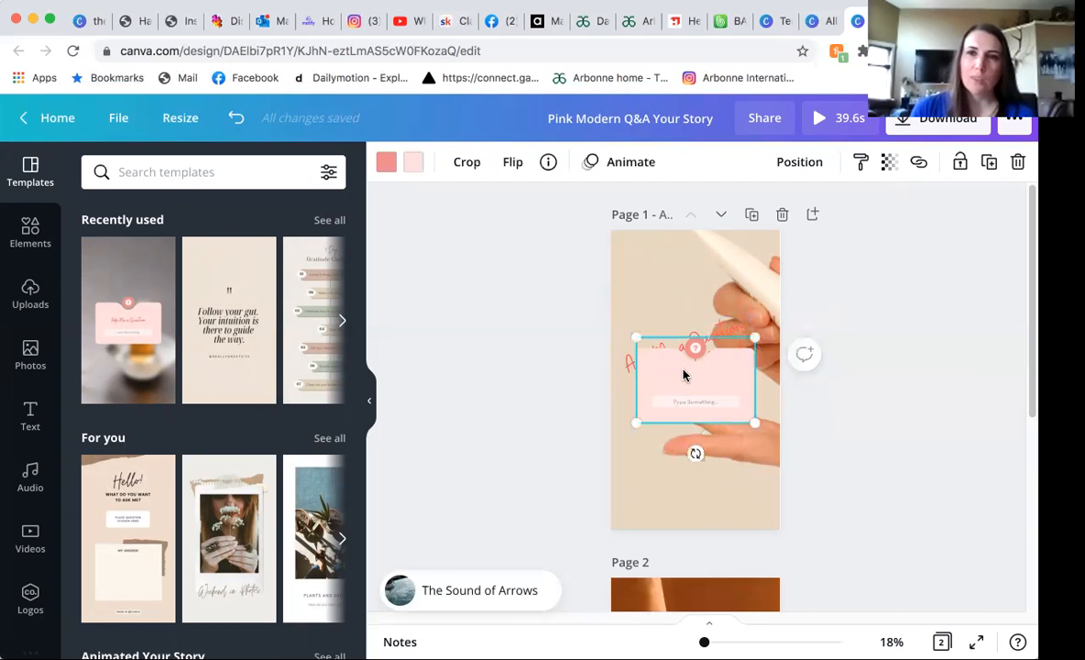
# Bring the tilted text back to the front, above the pink question card.
pyautogui.click(624, 363)
pyautogui.click(865, 162)
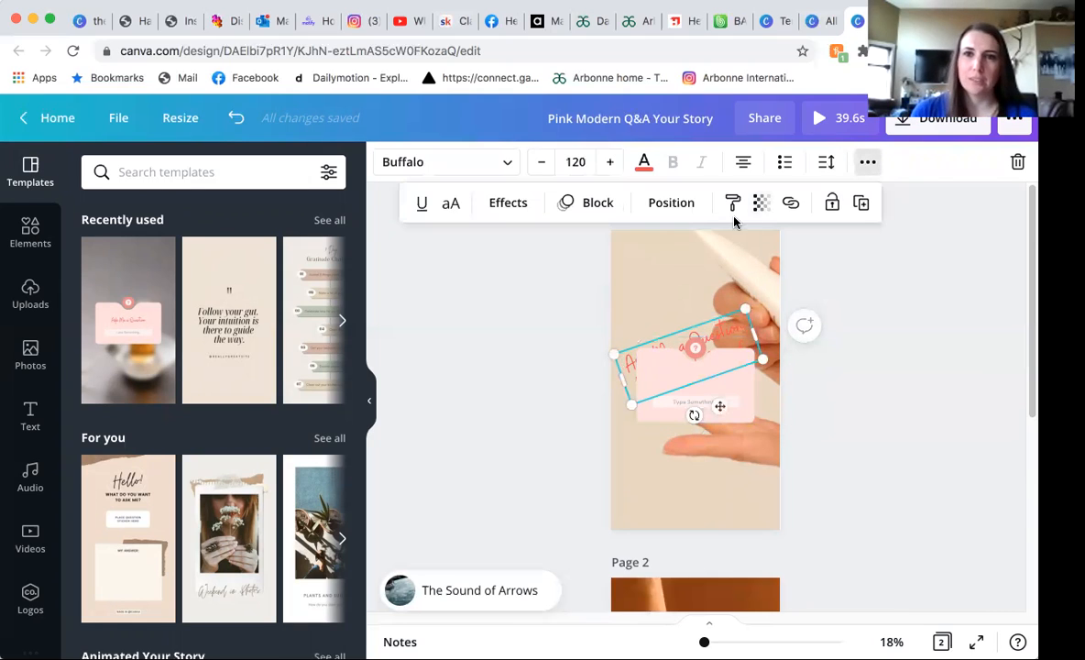
pyautogui.click(670, 202)
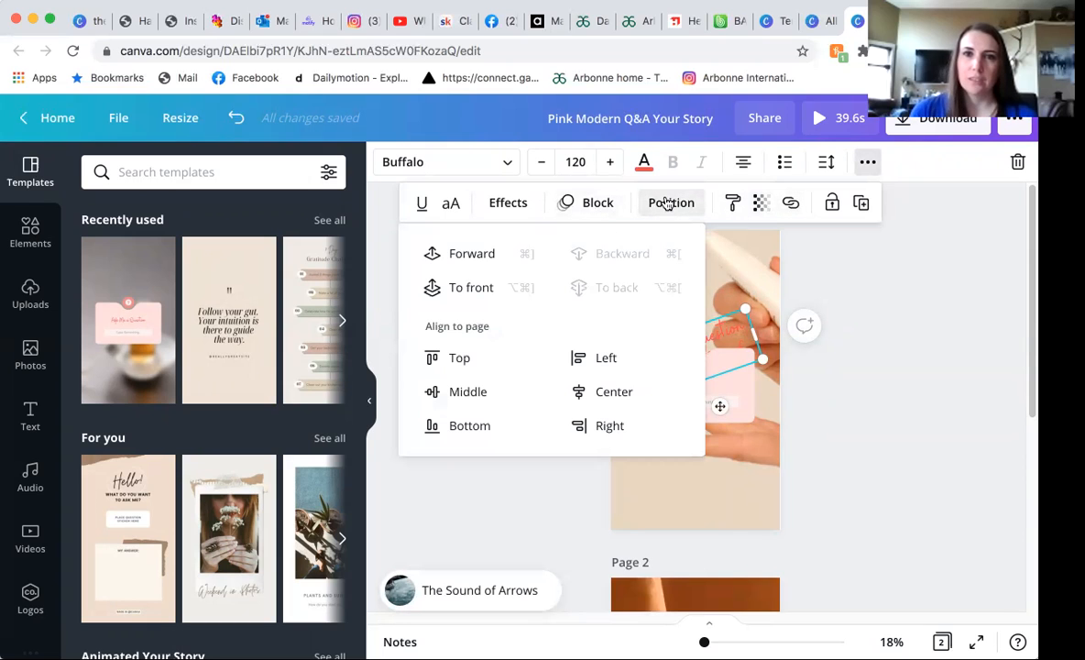
pyautogui.click(485, 253)
pyautogui.click(479, 289)
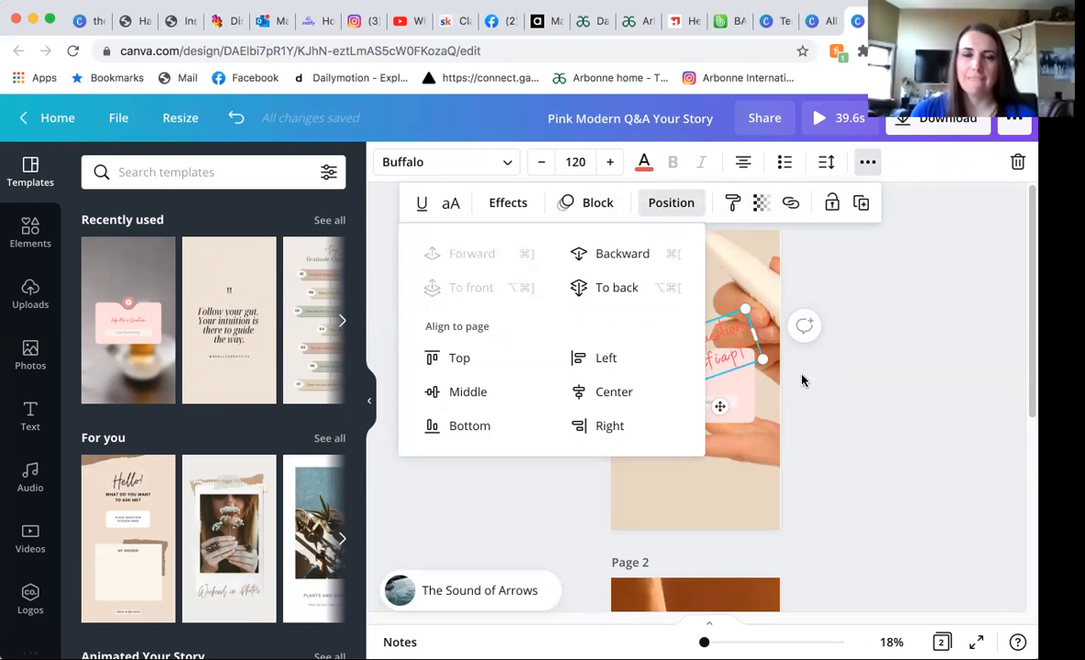
# Rotate the two-line text to horizontal and shrink it to font size 86.5 so it fits inside the pink card.
pyautogui.click(701, 367)
pyautogui.moveTo(692, 414); pyautogui.dragTo(672, 410)
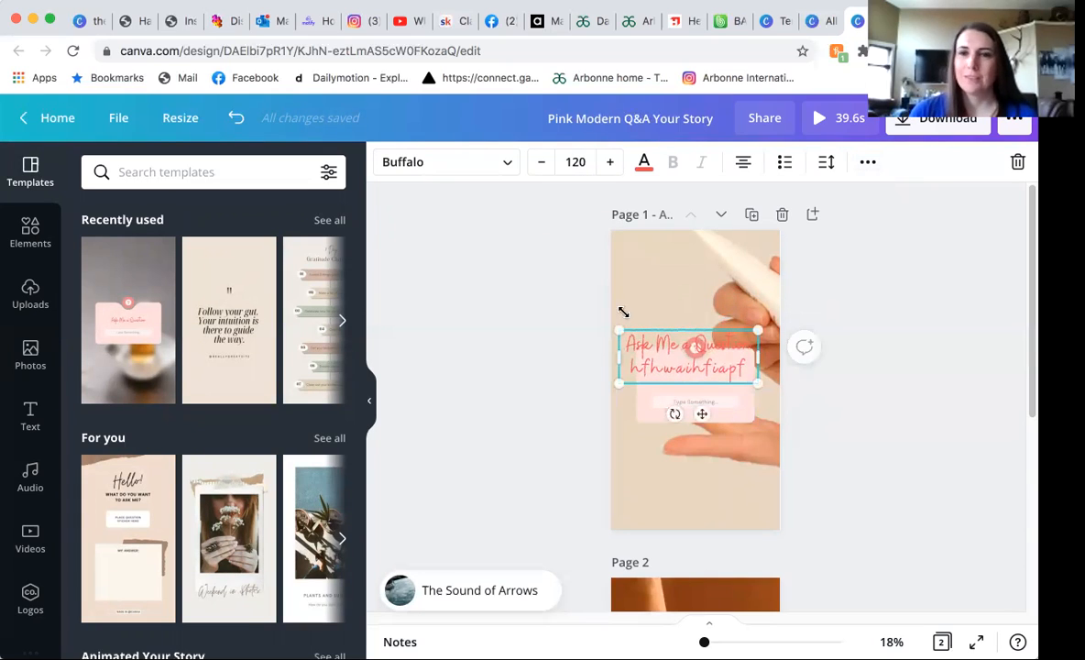
pyautogui.moveTo(629, 342); pyautogui.dragTo(654, 377)
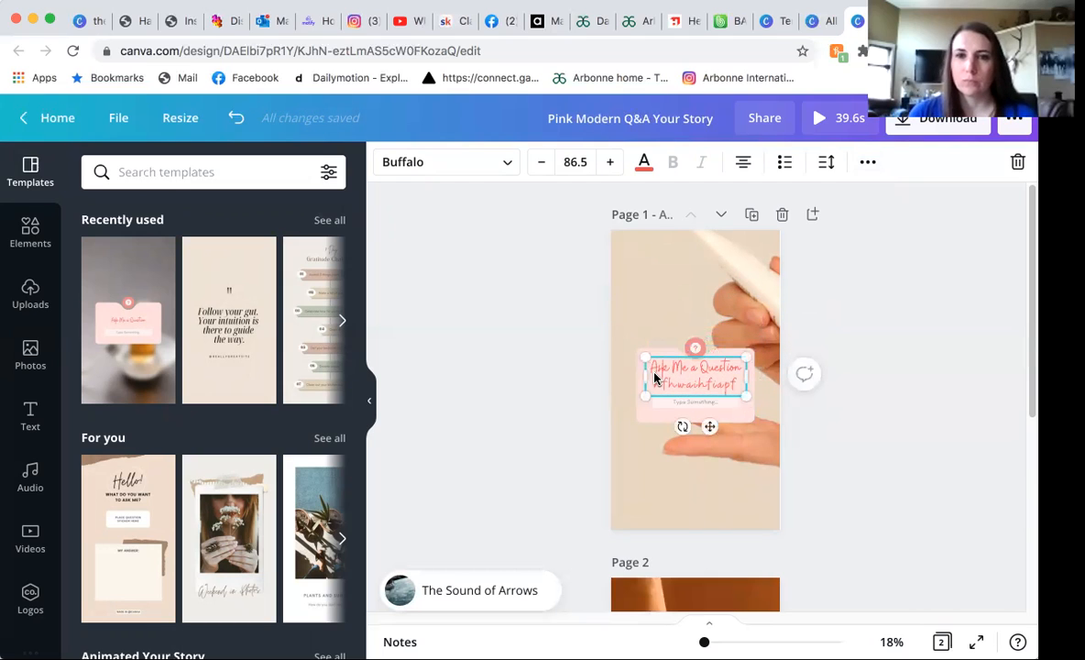
pyautogui.click(821, 341)
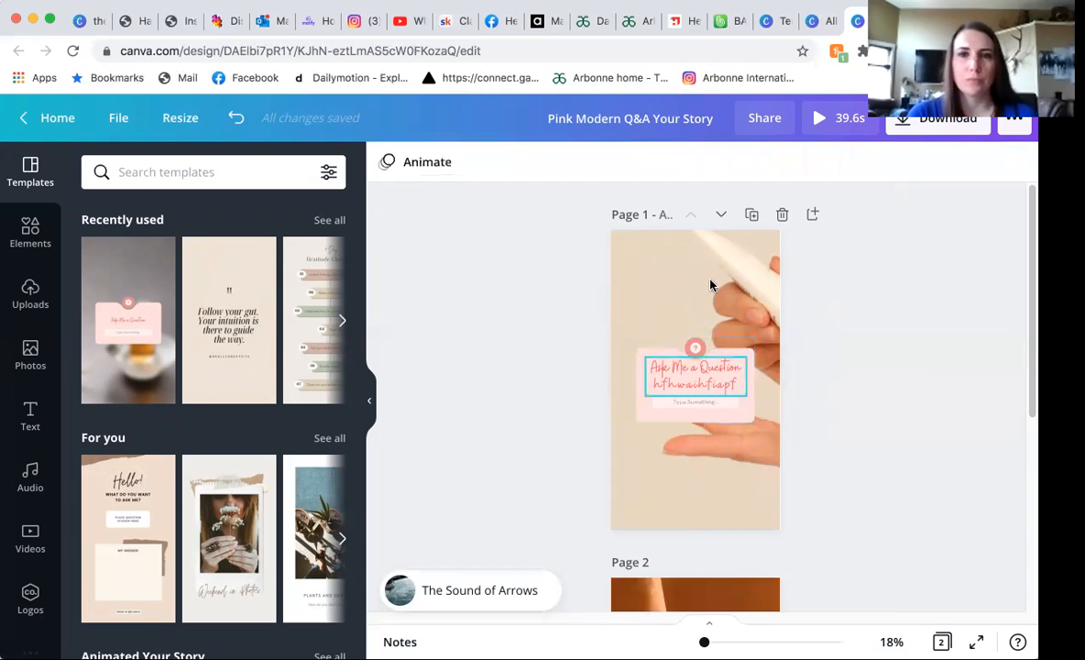
# Try flipping the pink question card vertically and horizontally, and return it to its original orientation.
pyautogui.click(702, 238)
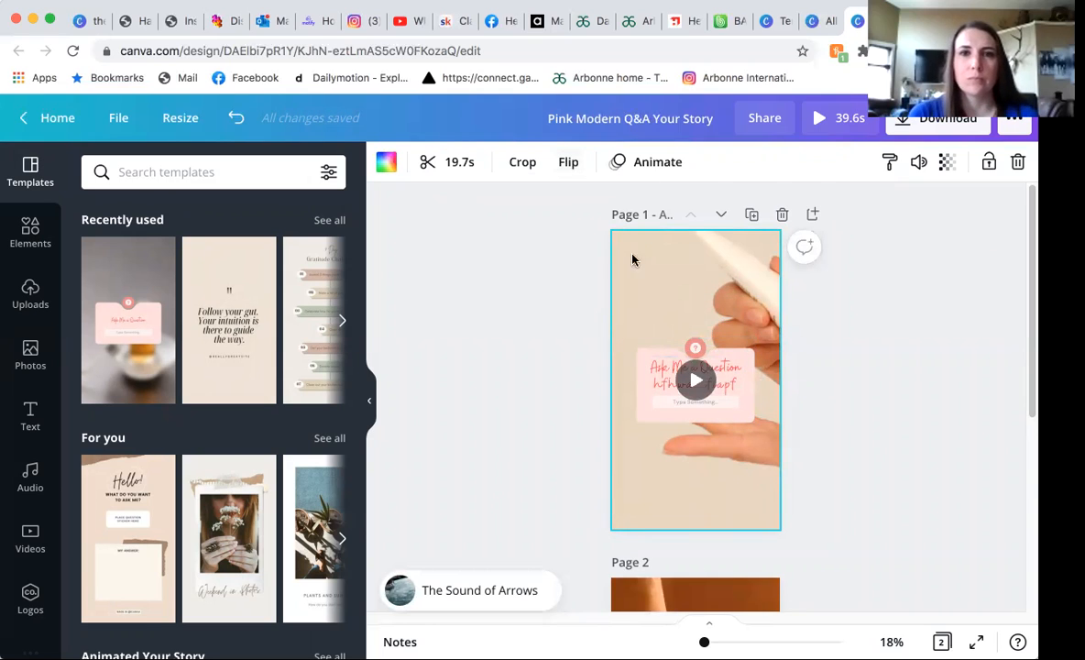
pyautogui.click(638, 374)
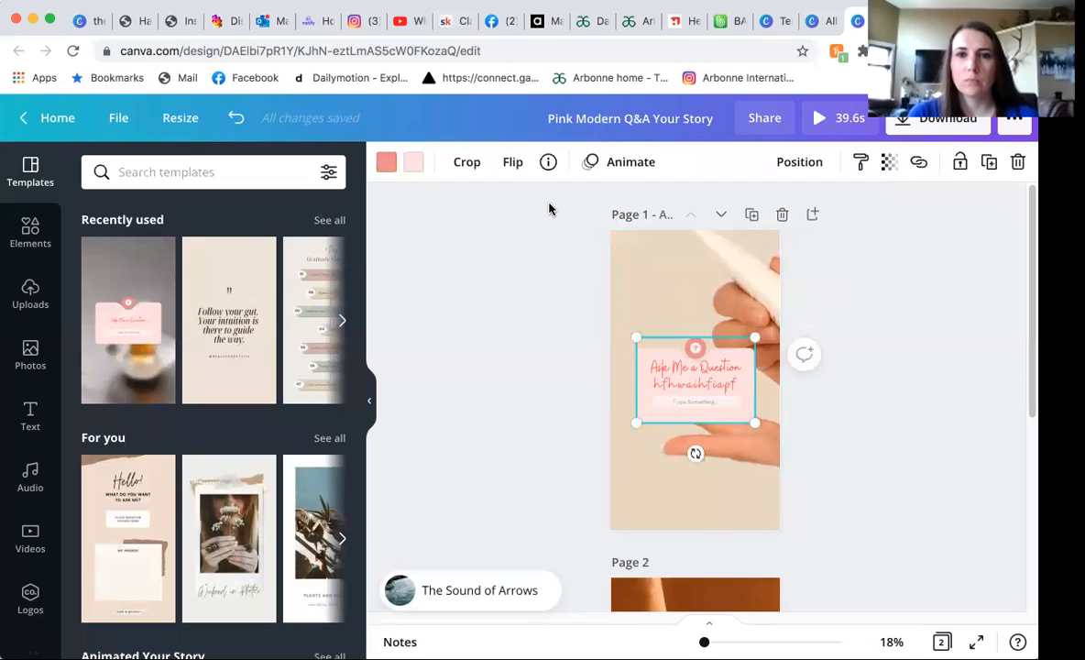
pyautogui.click(512, 161)
pyautogui.click(542, 241)
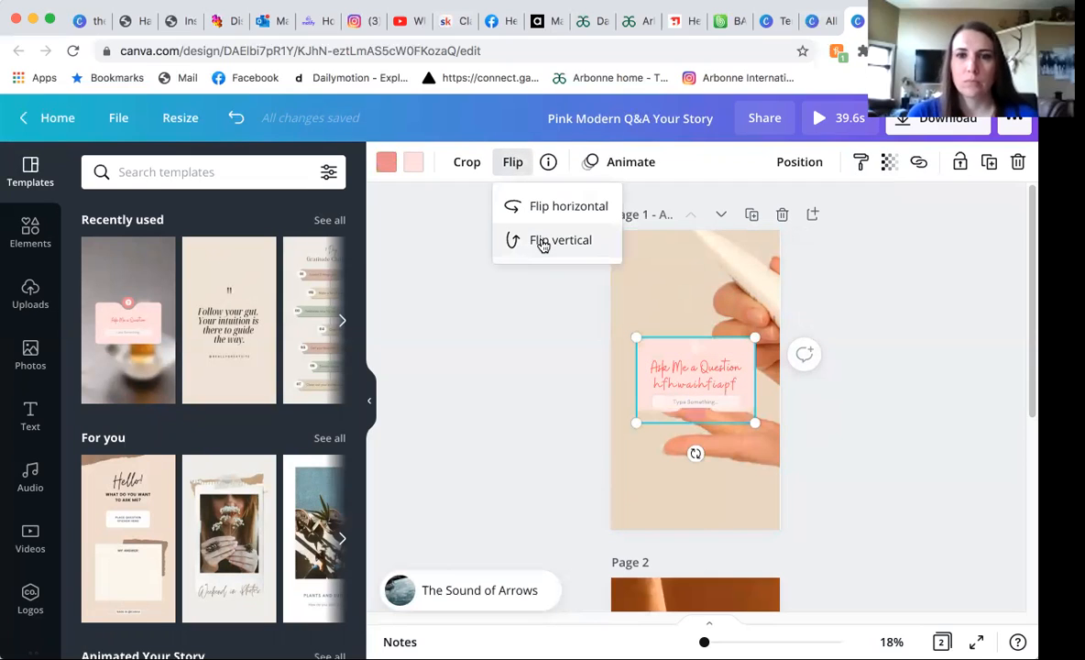
pyautogui.click(542, 242)
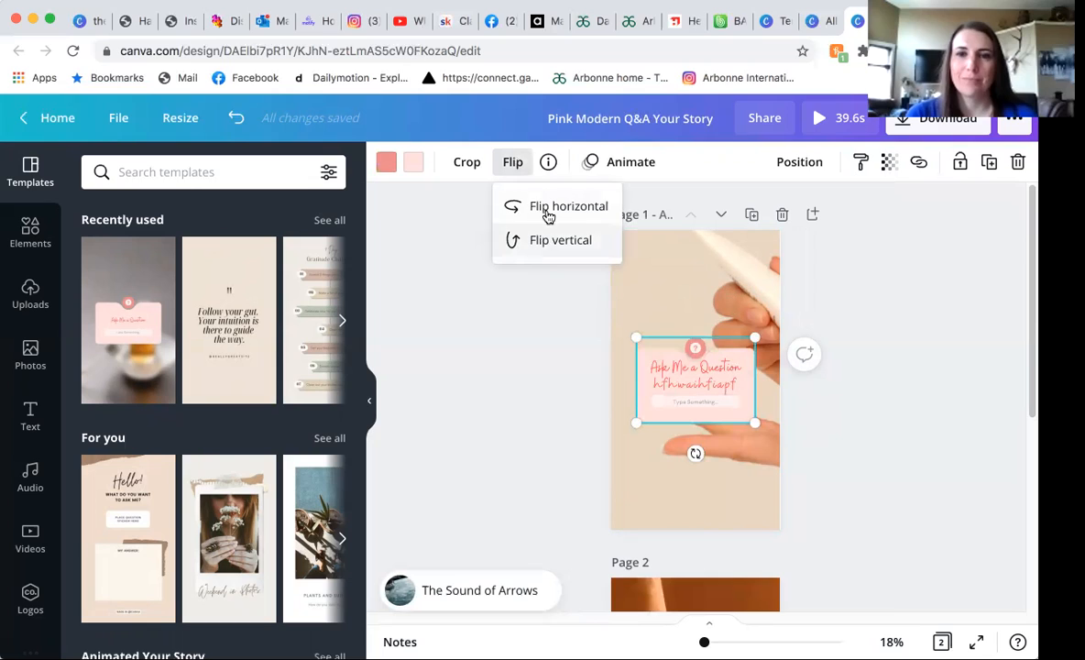
pyautogui.click(549, 209)
pyautogui.click(550, 216)
pyautogui.click(551, 216)
pyautogui.click(551, 216)
pyautogui.click(497, 369)
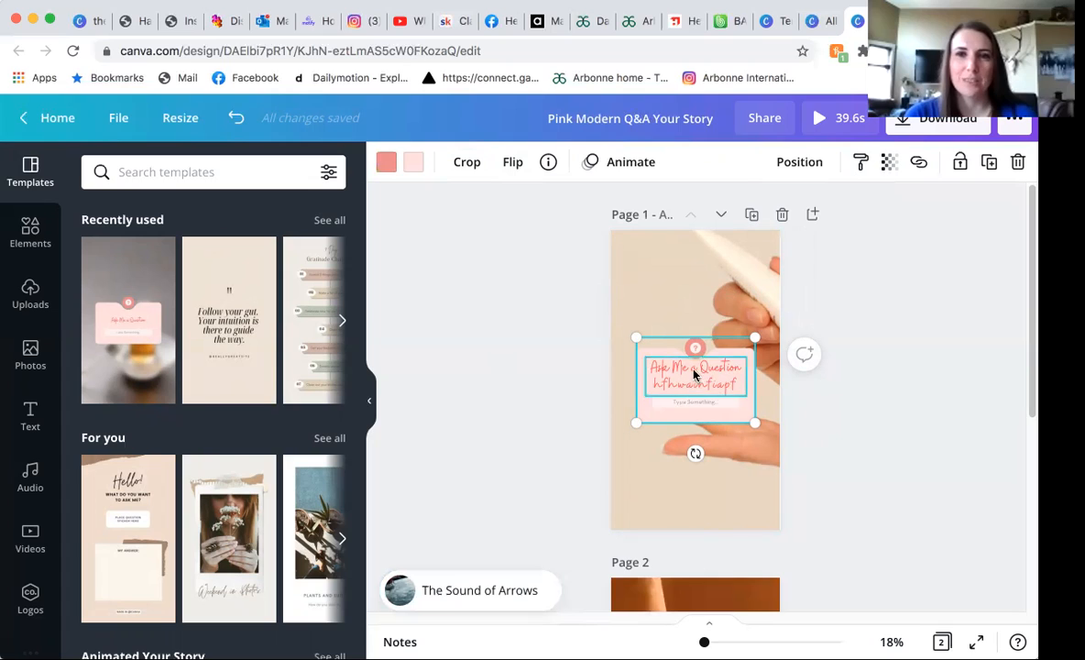
# Try copying the pink question card's style onto the background video on page 1.
pyautogui.click(861, 166)
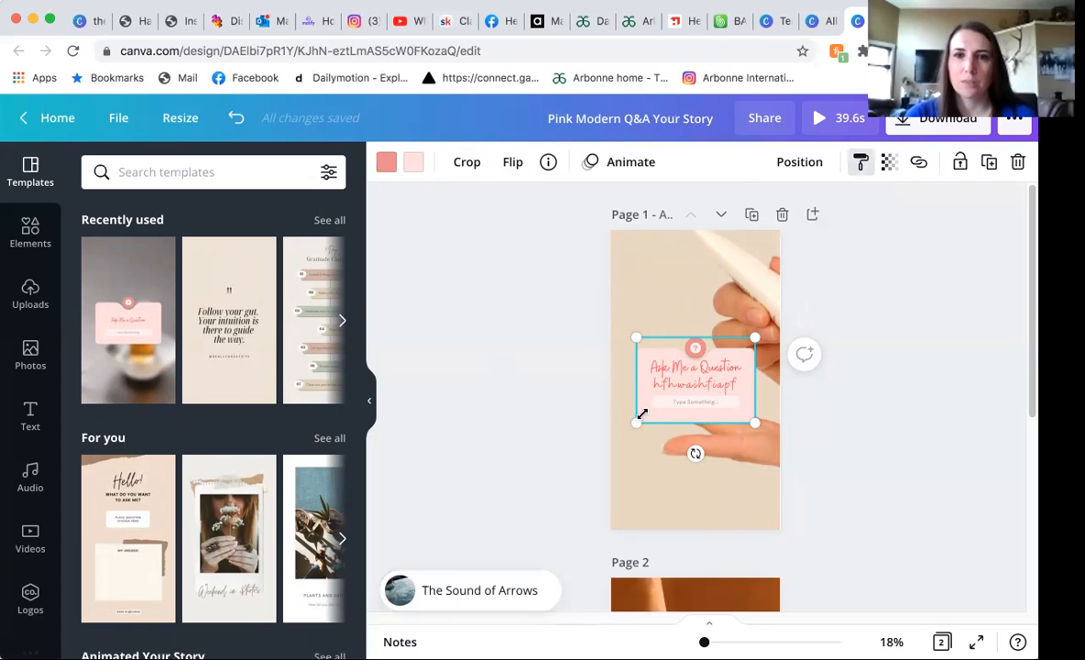
pyautogui.click(642, 301)
pyautogui.click(889, 162)
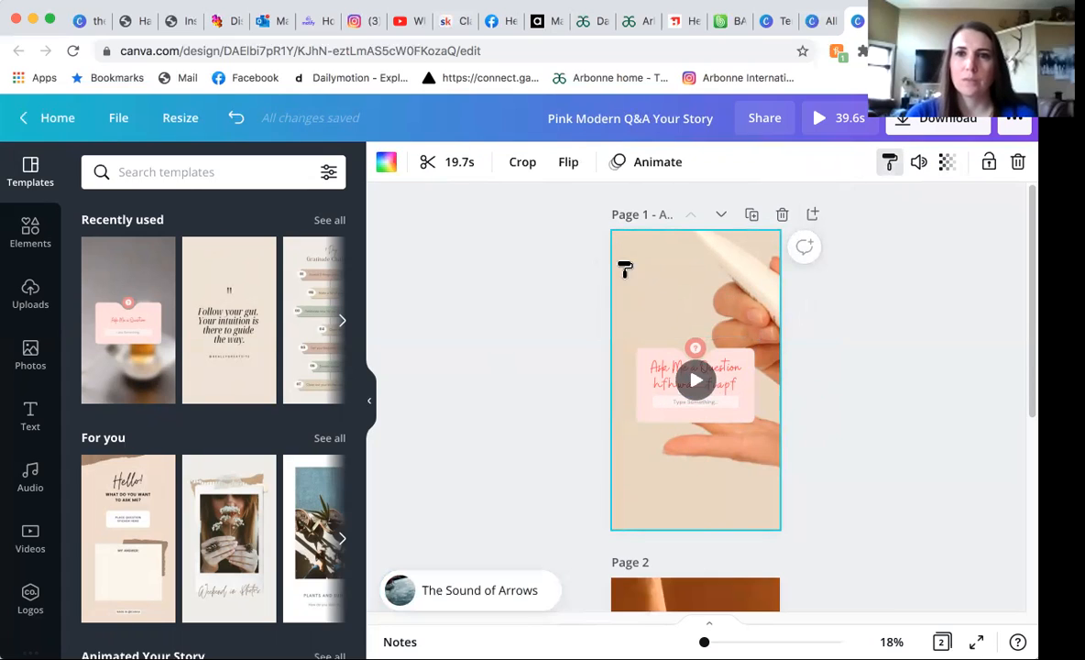
pyautogui.click(643, 408)
pyautogui.doubleClick(644, 405)
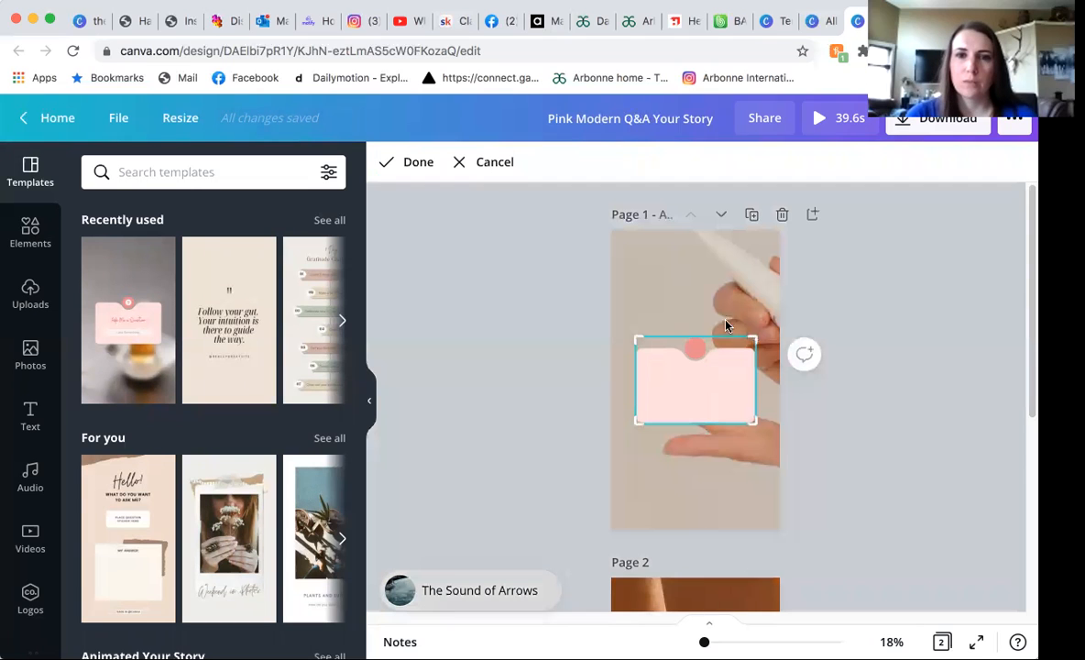
pyautogui.click(611, 396)
pyautogui.click(860, 161)
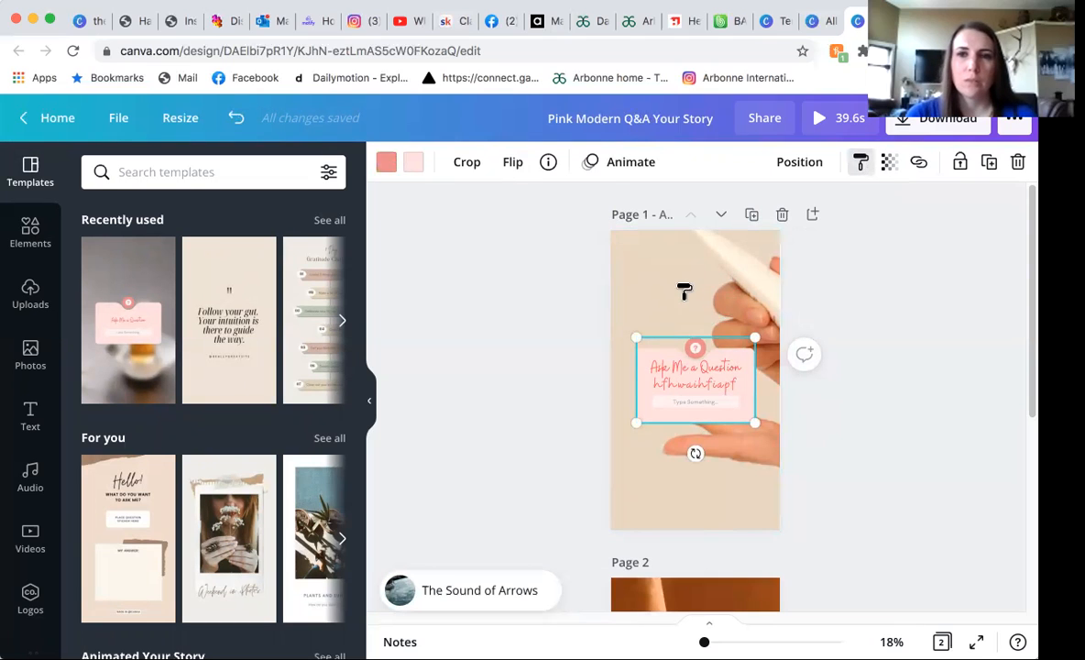
pyautogui.click(684, 301)
pyautogui.click(678, 374)
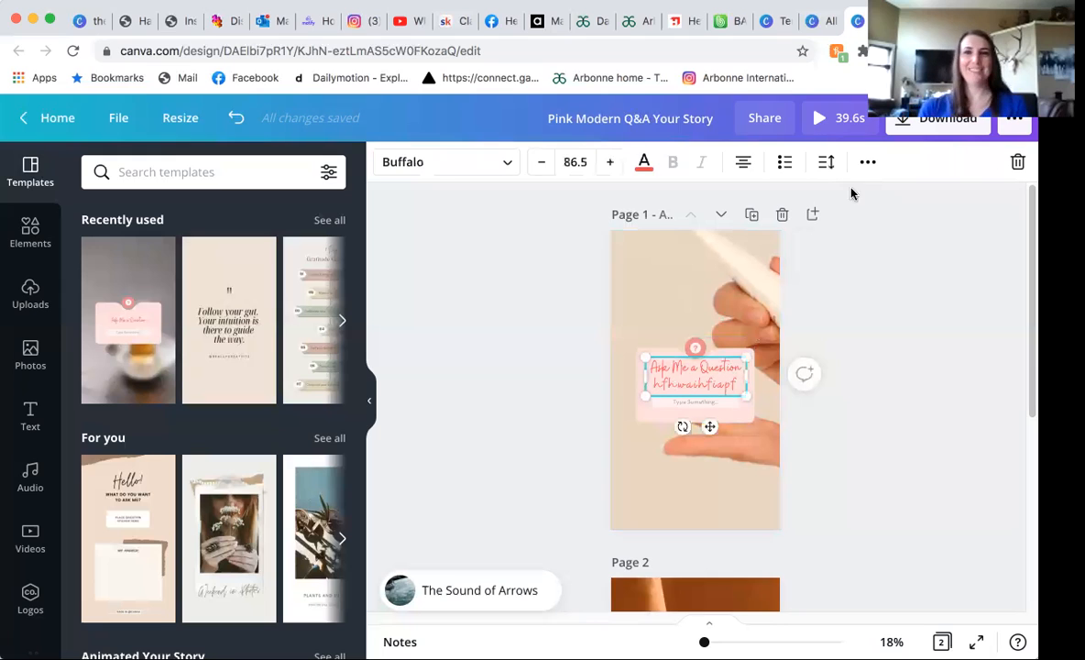
pyautogui.click(821, 333)
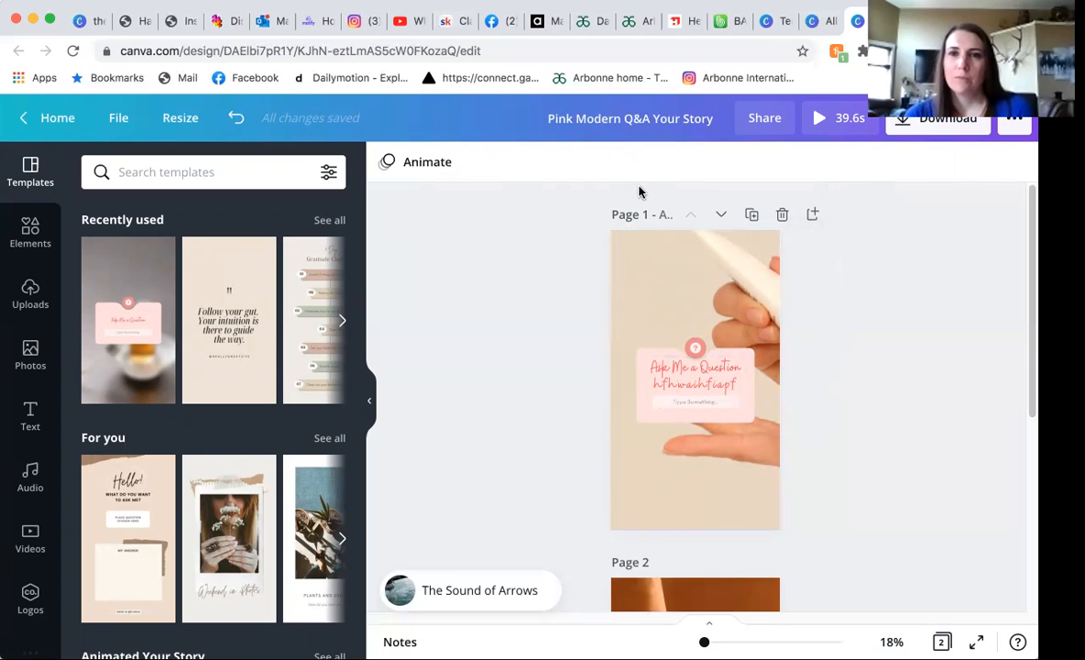
# Open the font choices for the small "Type Something..." text and look through the recently used and brand fonts.
pyautogui.click(638, 305)
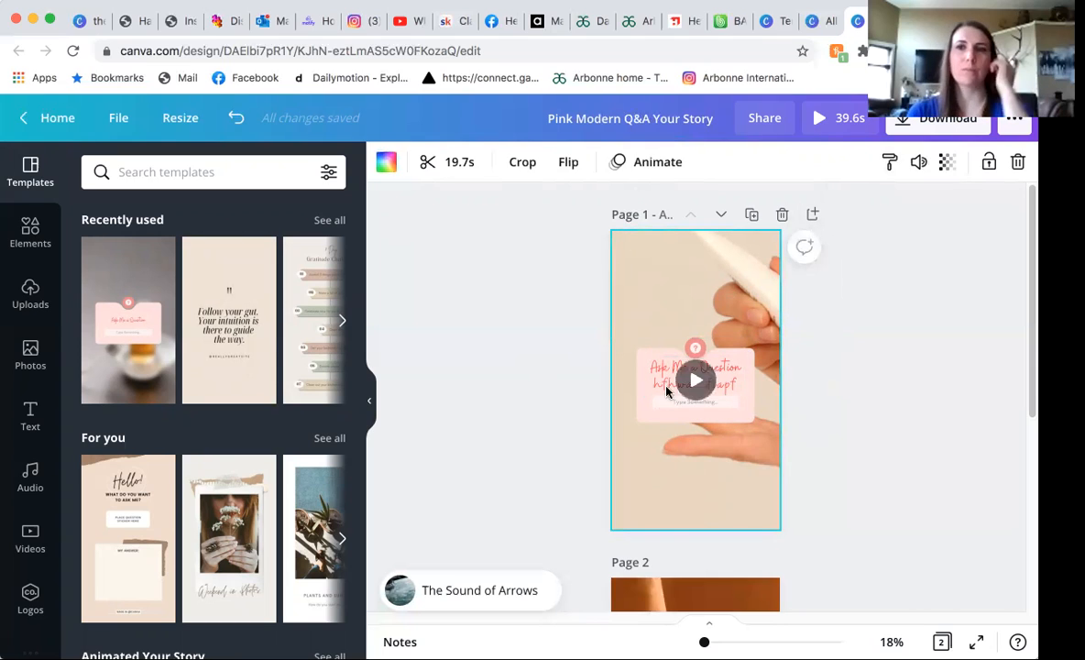
pyautogui.click(675, 401)
pyautogui.click(708, 365)
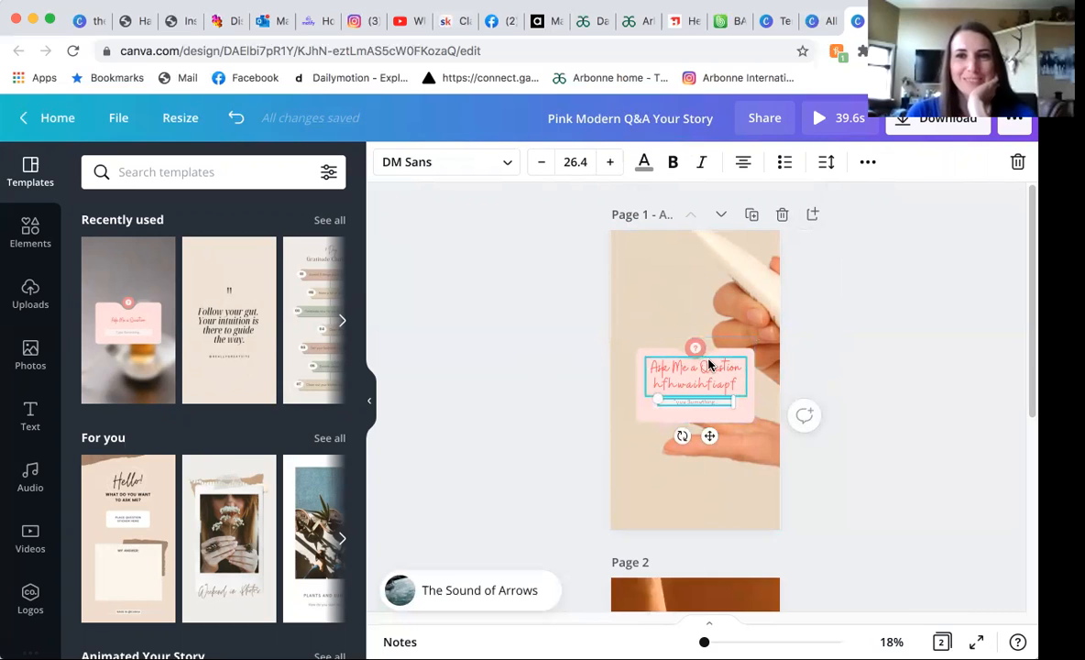
pyautogui.click(867, 161)
pyautogui.click(867, 161)
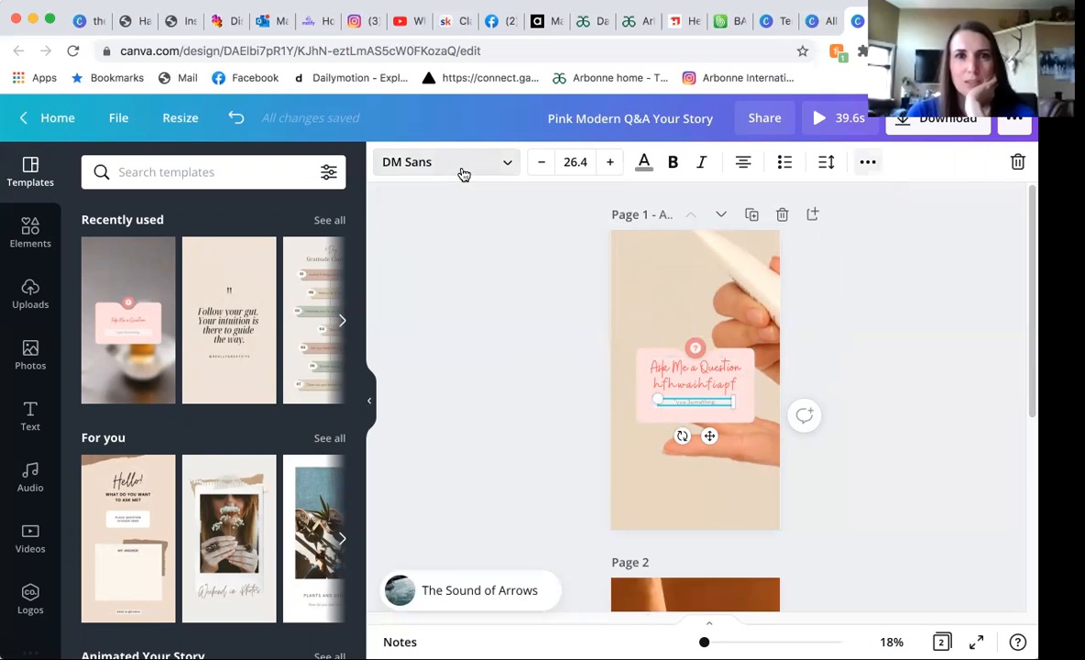
pyautogui.click(506, 167)
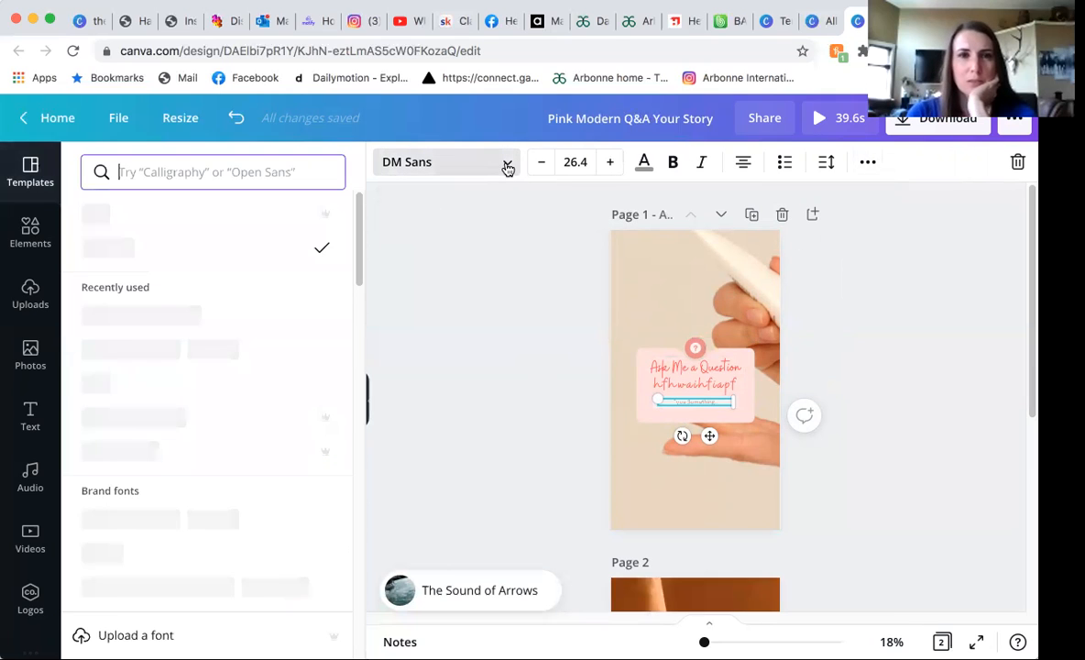
pyautogui.scroll(-2, 150, 535)
pyautogui.scroll(4, 147, 461)
pyautogui.scroll(-1, 150, 547)
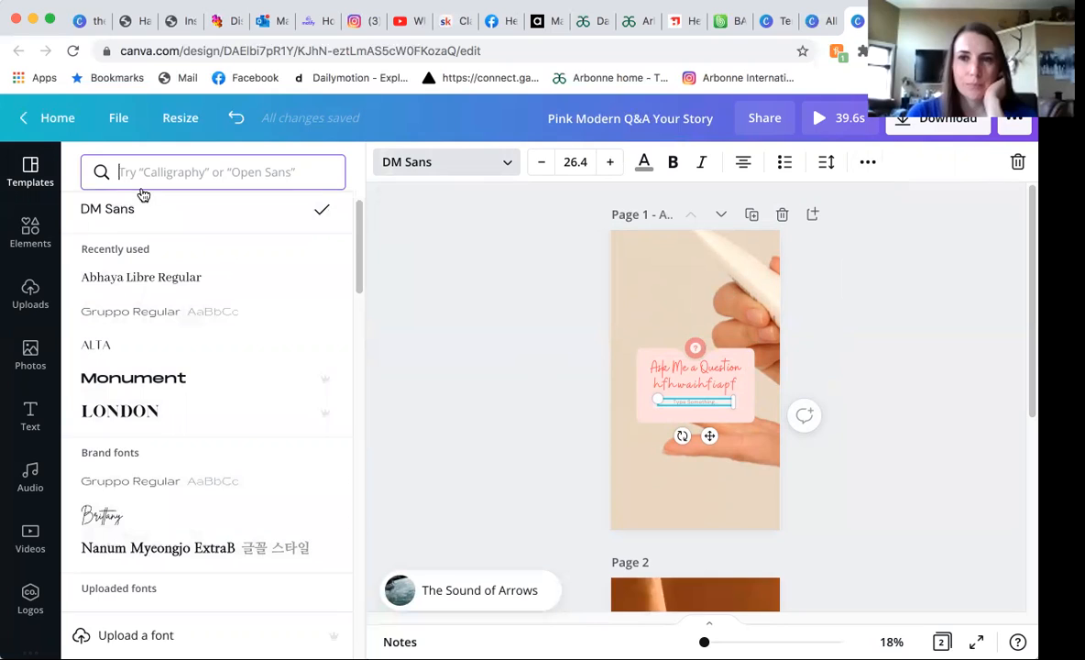
# Leave the design for the Brand Kit and add an off-white color to the first colour palette, entering hex code #FAFBF.
pyautogui.click(43, 117)
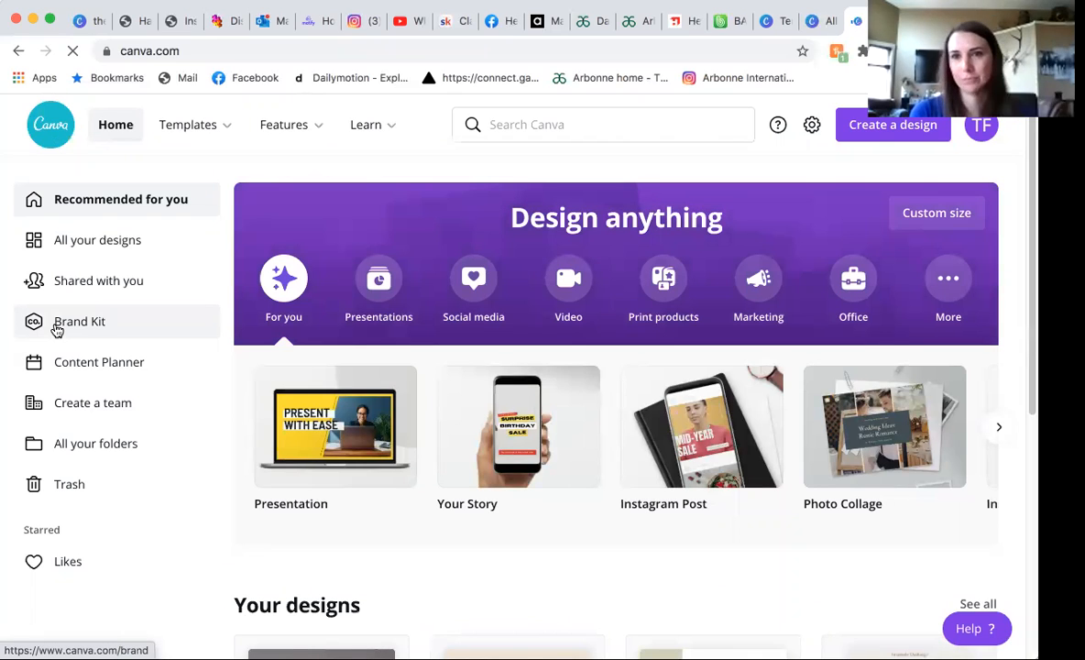
pyautogui.click(56, 328)
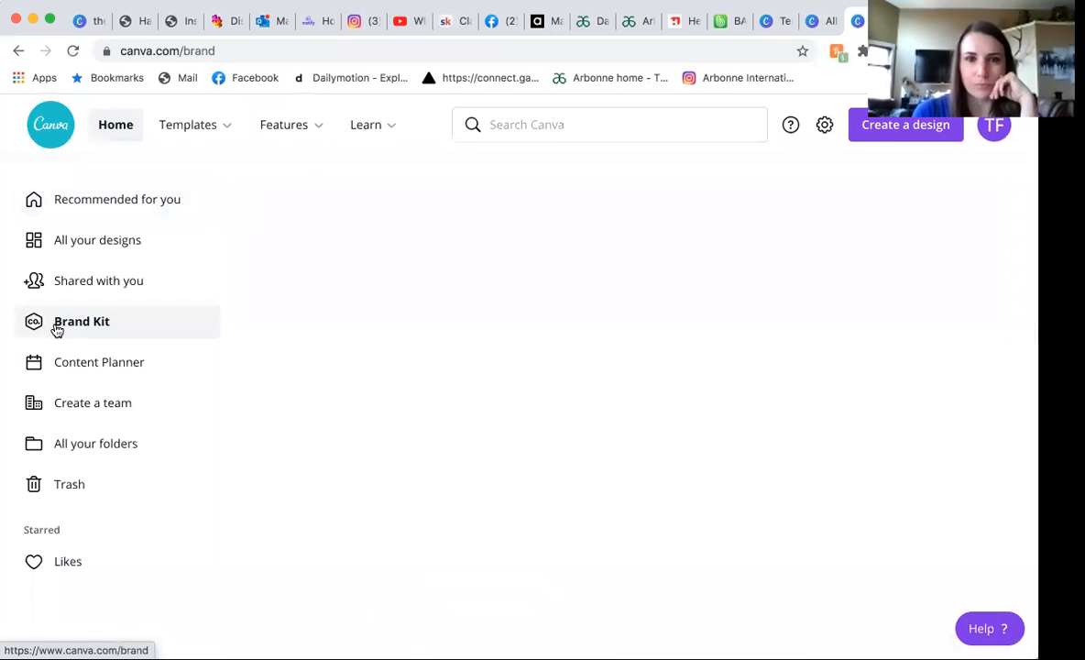
pyautogui.scroll(-2, 261, 552)
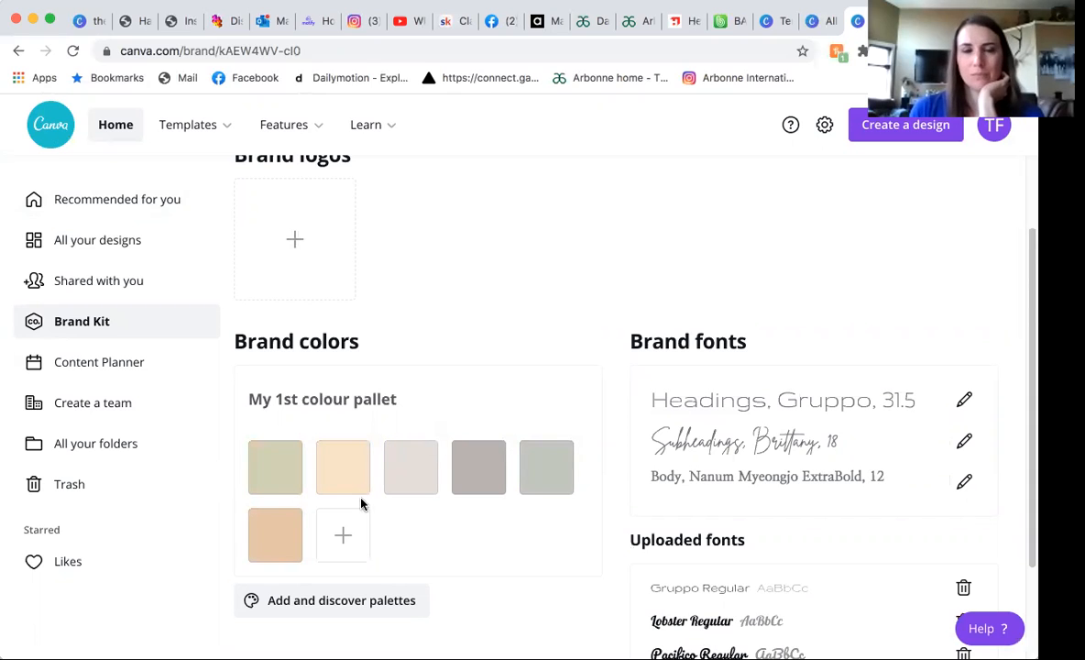
pyautogui.click(347, 534)
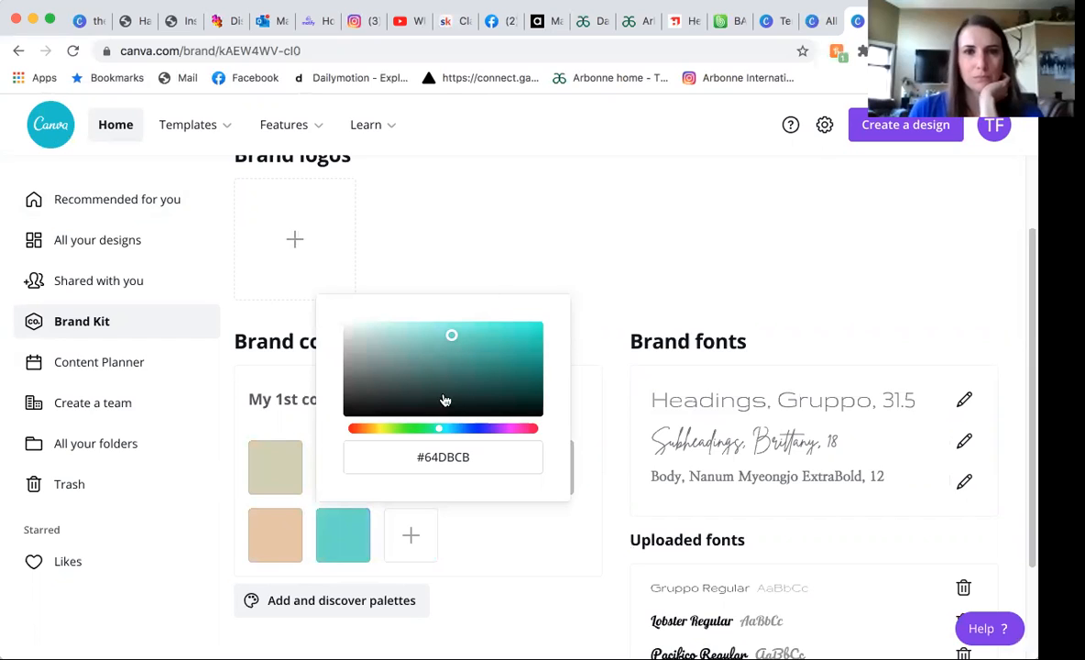
pyautogui.click(444, 457)
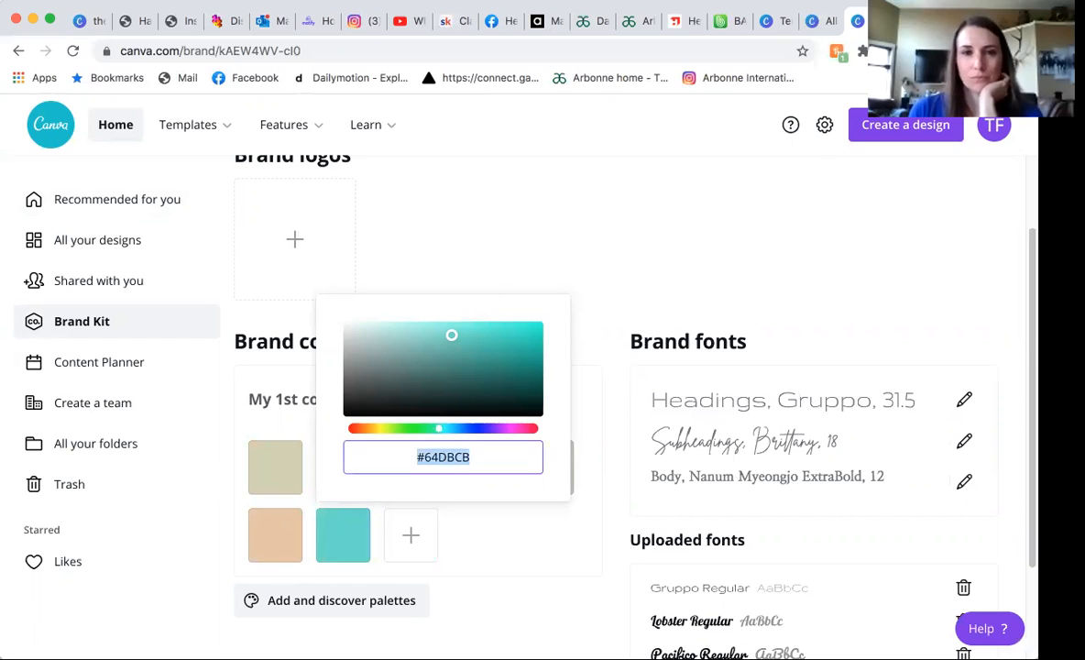
pyautogui.write('#FAFBF')
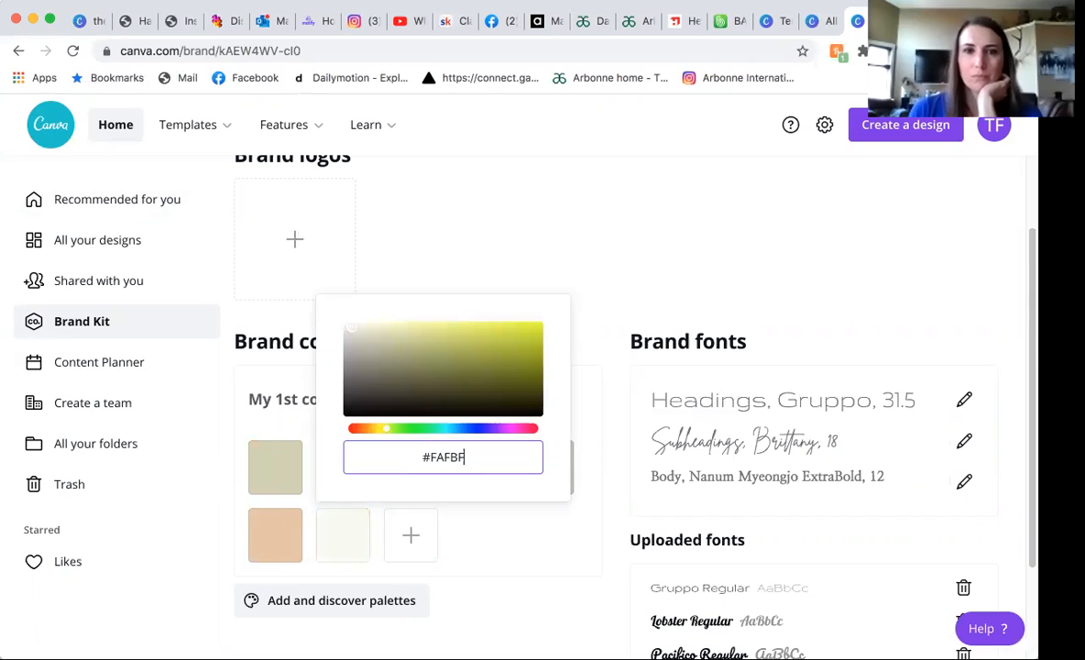
pyautogui.click(467, 532)
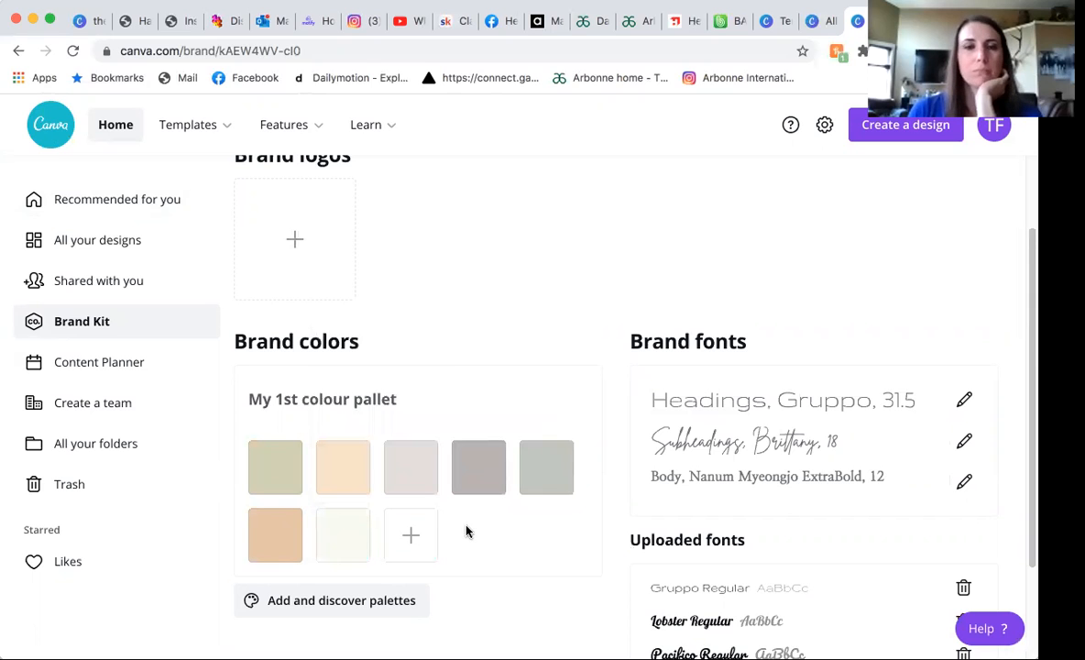
# Inspect the brand heading font's settings, and open the font upload file chooser and cancel it.
pyautogui.scroll(-1, 550, 476)
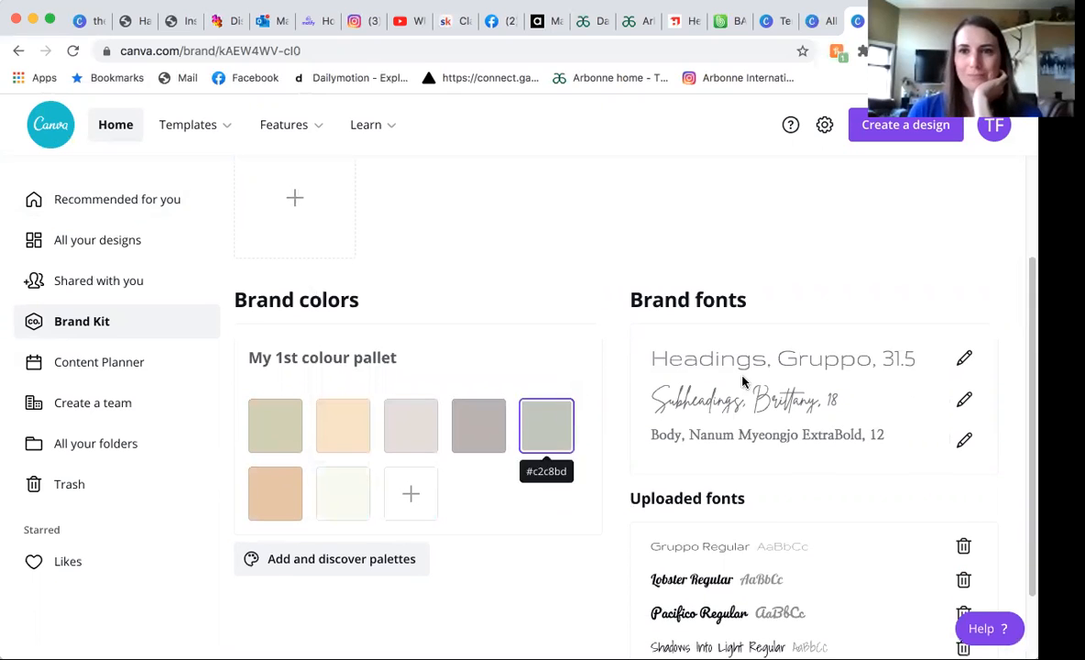
pyautogui.click(964, 360)
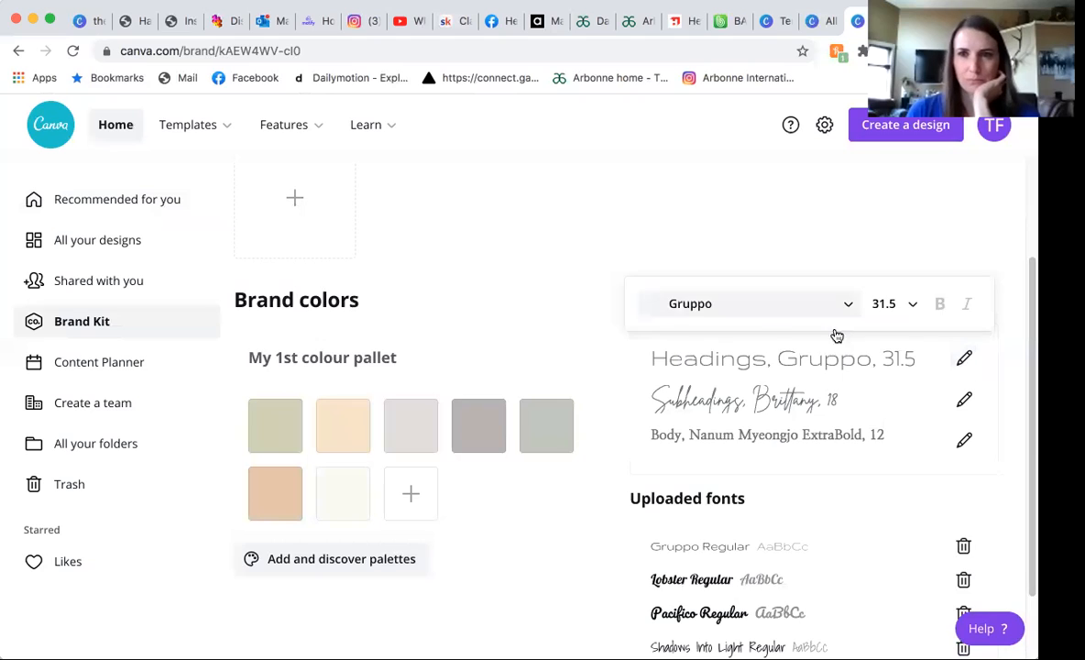
pyautogui.scroll(-1, 797, 302)
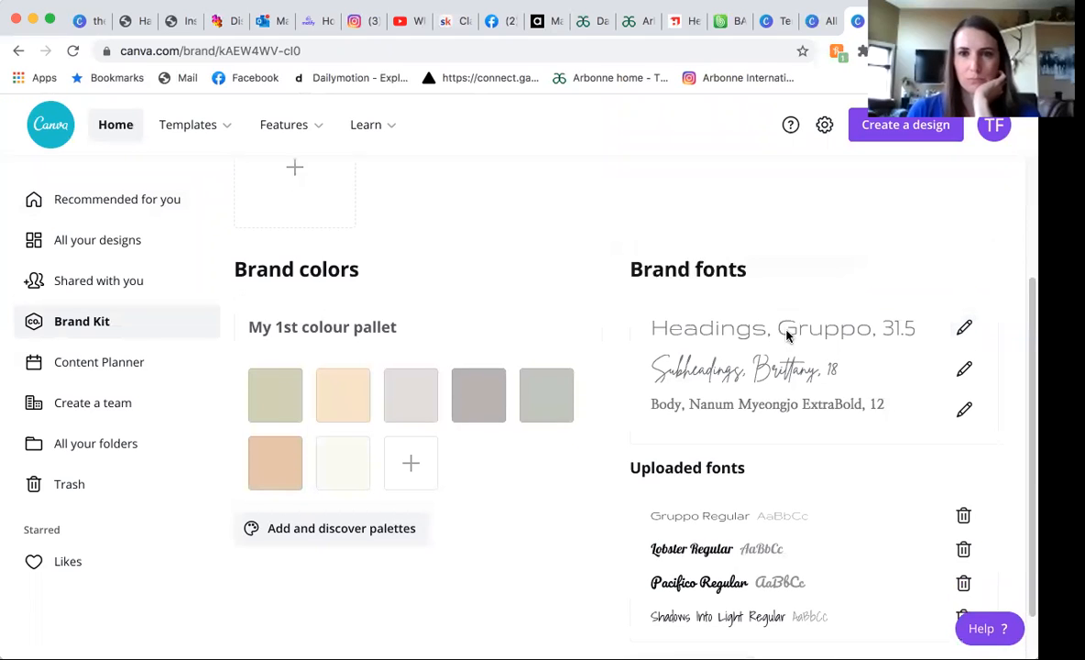
pyautogui.scroll(-2, 870, 384)
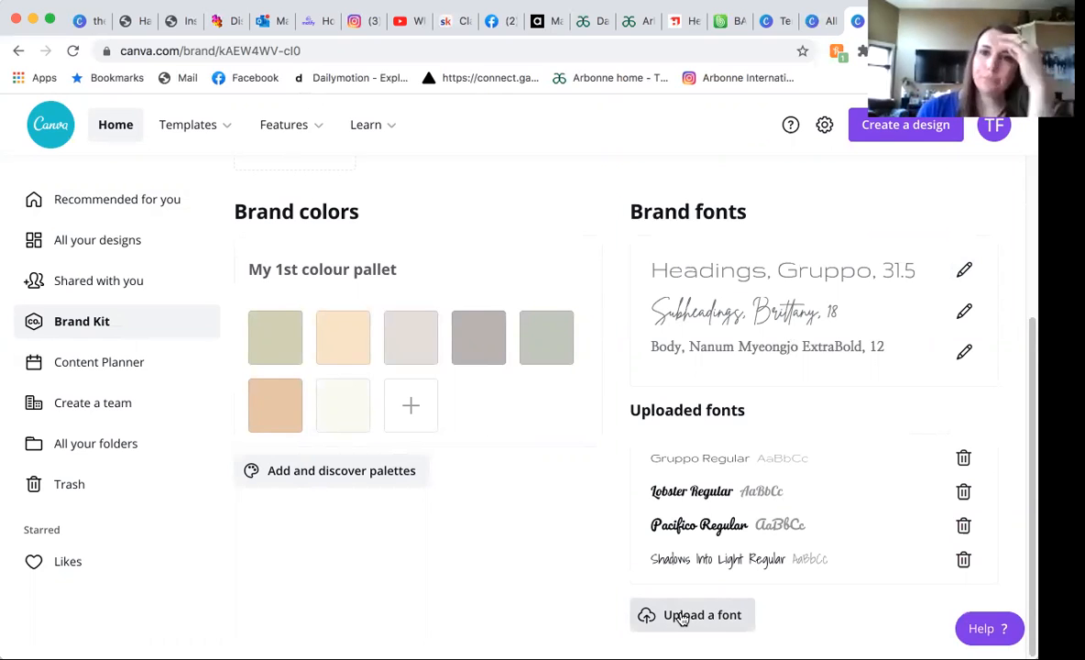
pyautogui.click(689, 620)
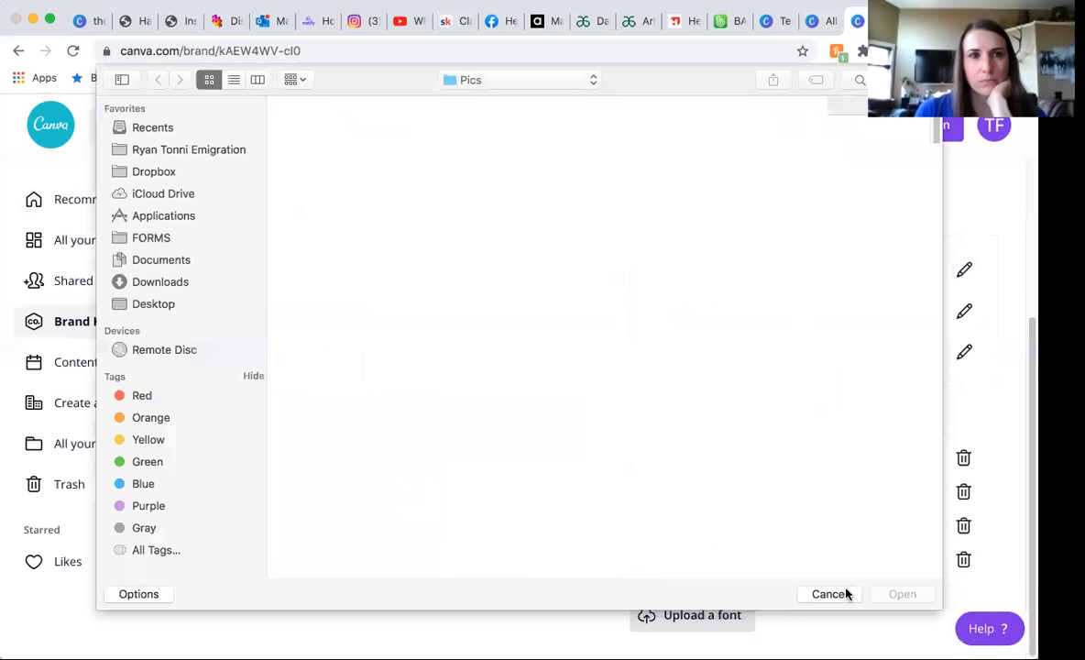
pyautogui.click(843, 593)
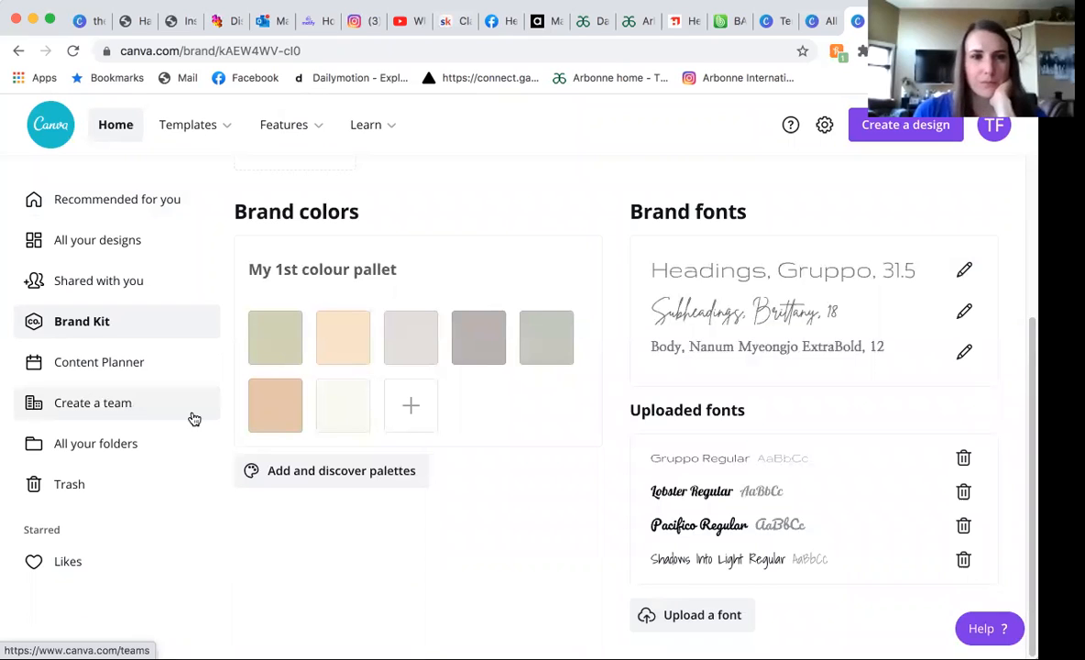
# Review the team member invitation options and roles for creating a team, and view the Content Planner calendar.
pyautogui.click(116, 404)
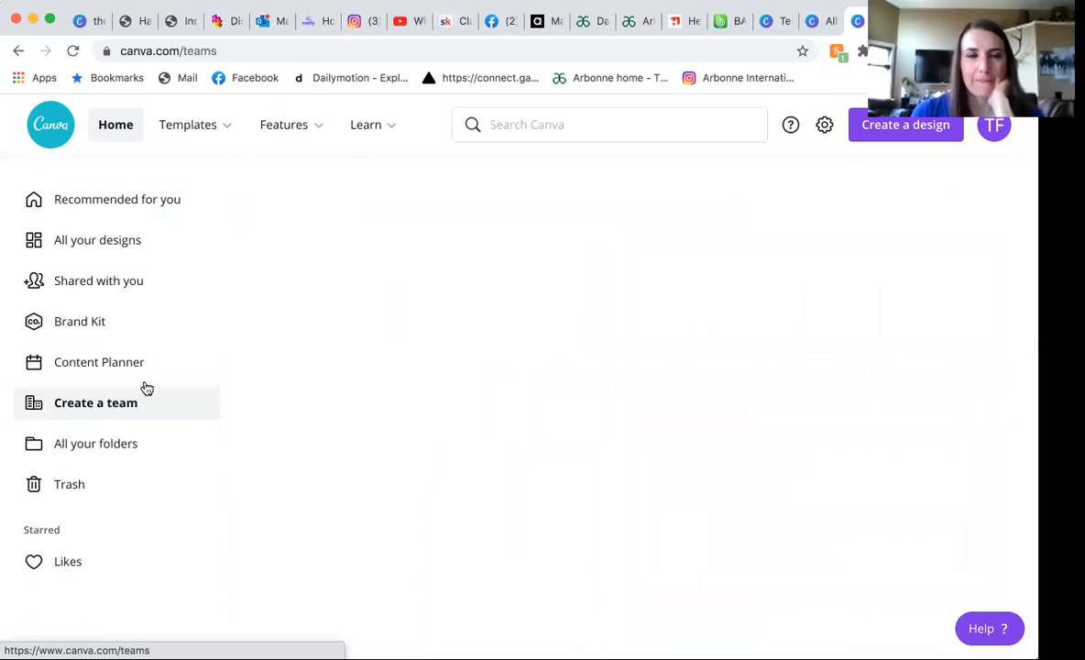
pyautogui.scroll(-3, 375, 311)
pyautogui.scroll(5, 375, 312)
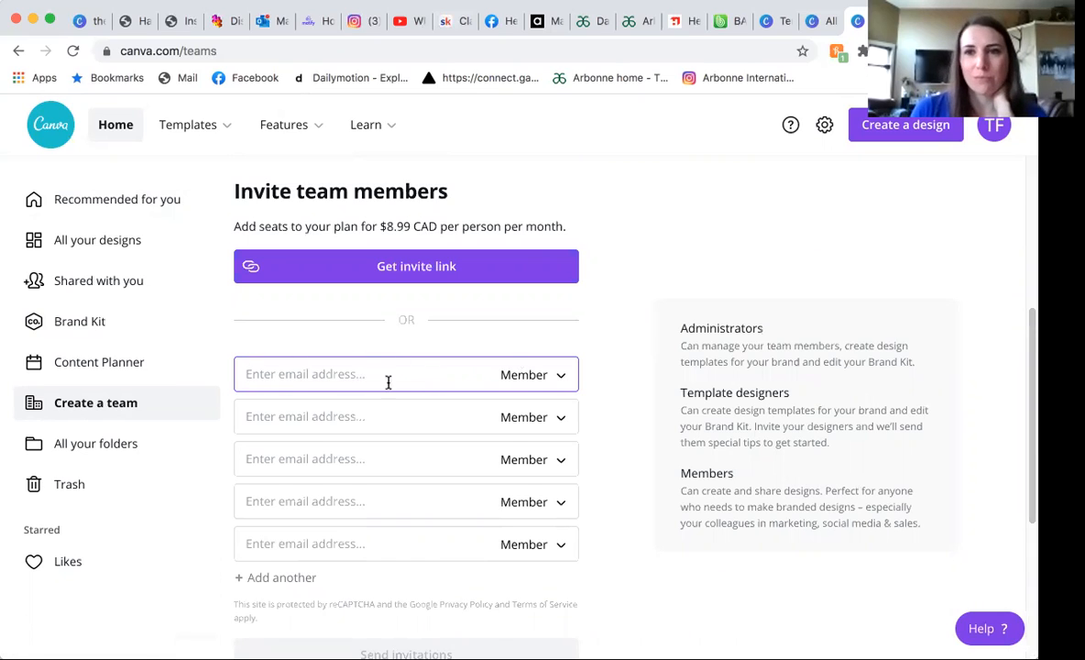
pyautogui.click(102, 361)
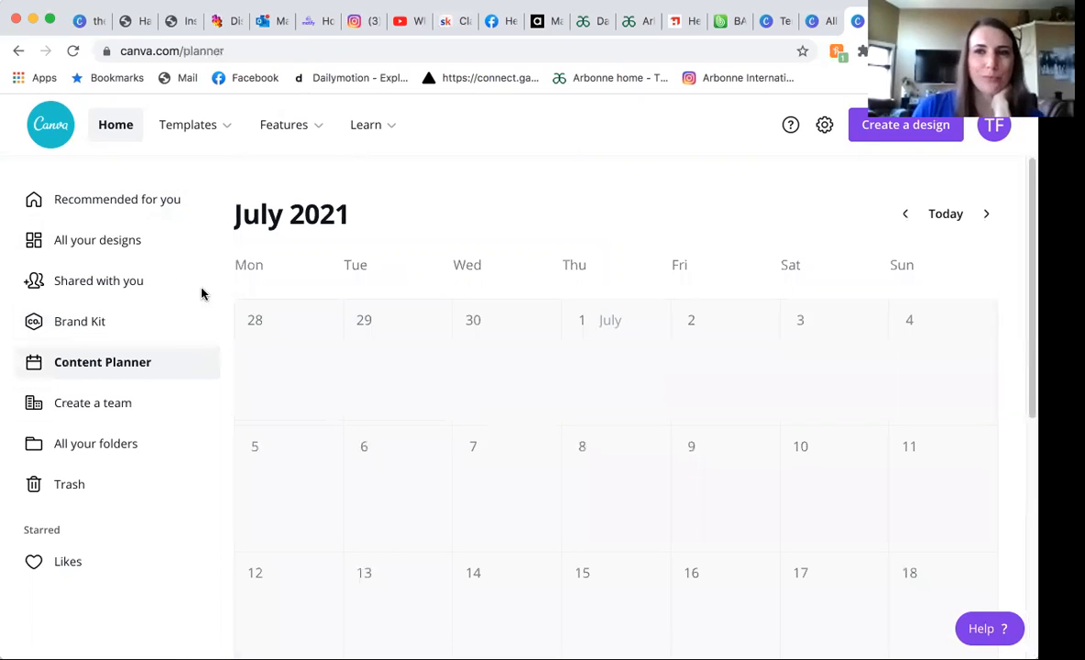
# Return to the recommended home page and look over the recent designs.
pyautogui.click(126, 211)
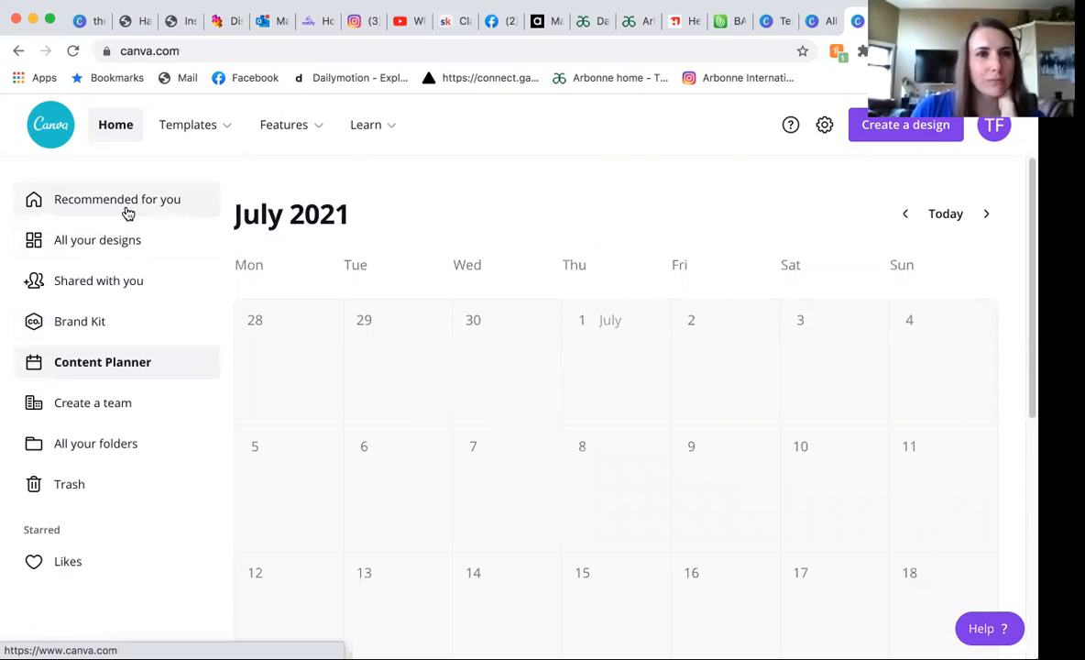
pyautogui.scroll(-5, 425, 343)
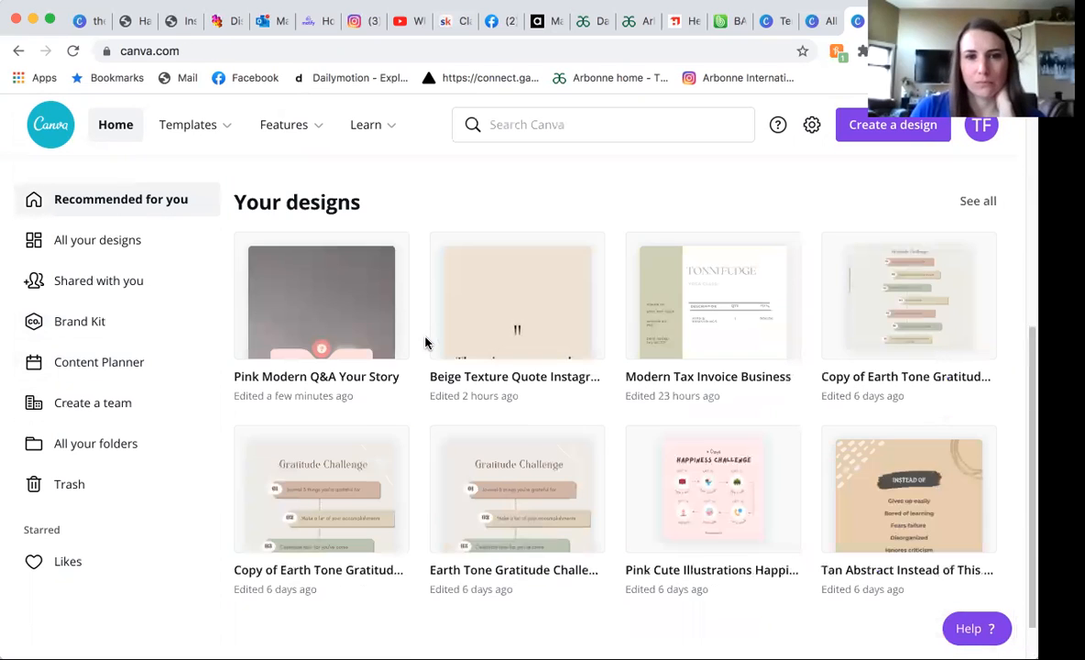
pyautogui.scroll(3, 474, 366)
pyautogui.scroll(-3, 478, 375)
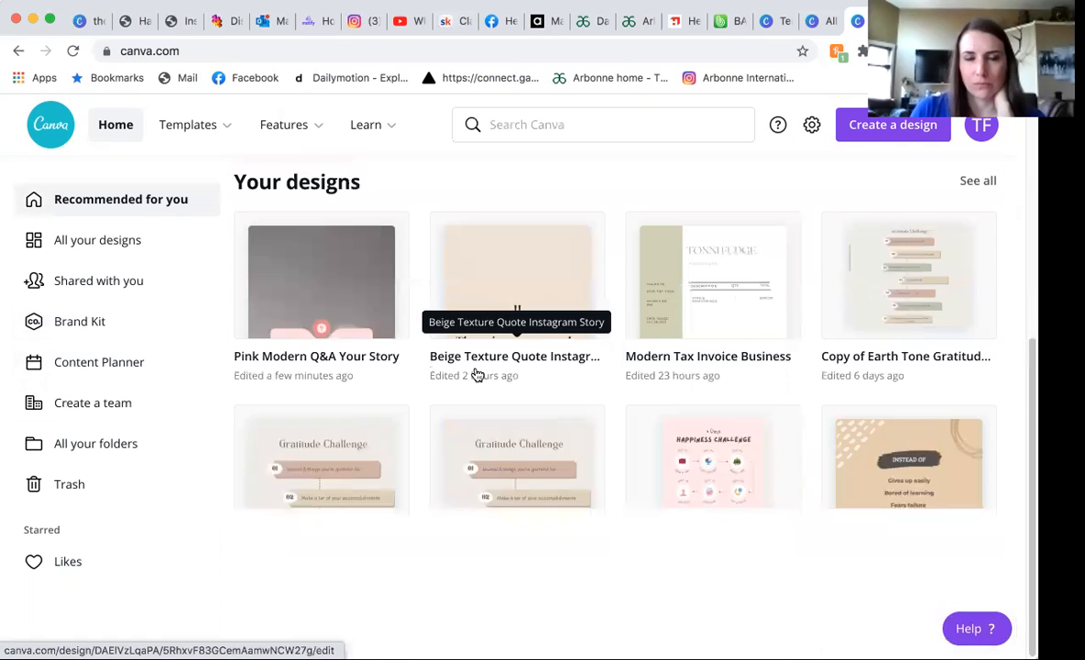
pyautogui.scroll(4, 477, 375)
pyautogui.scroll(2, 477, 375)
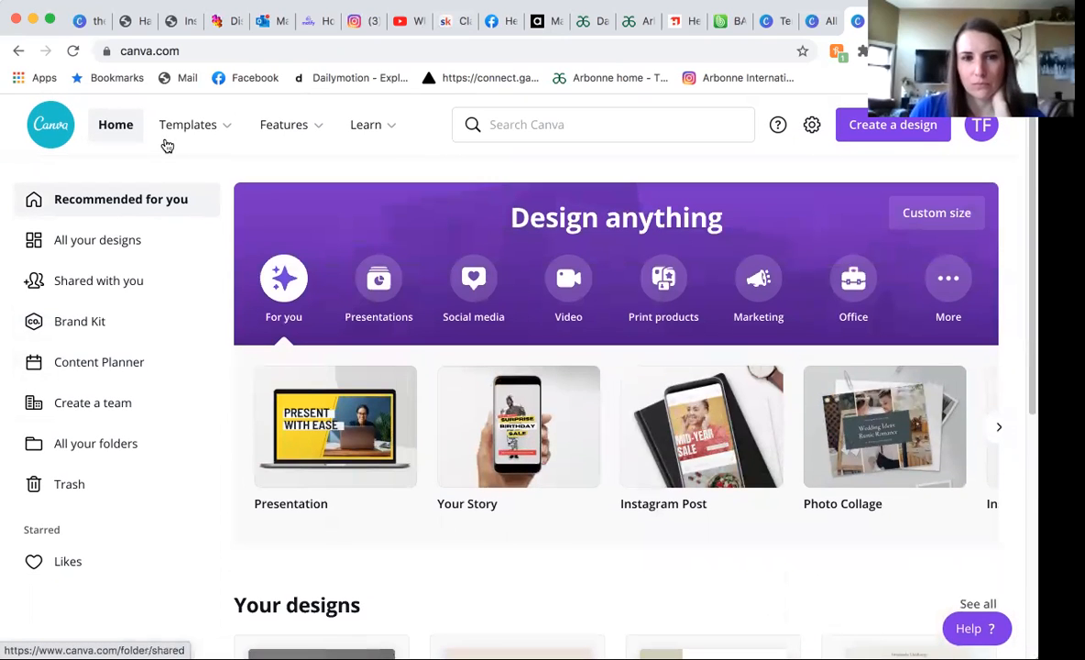
# Open the Instagram Stories template collection under Social Media and browse the available designs.
pyautogui.moveTo(177, 142)
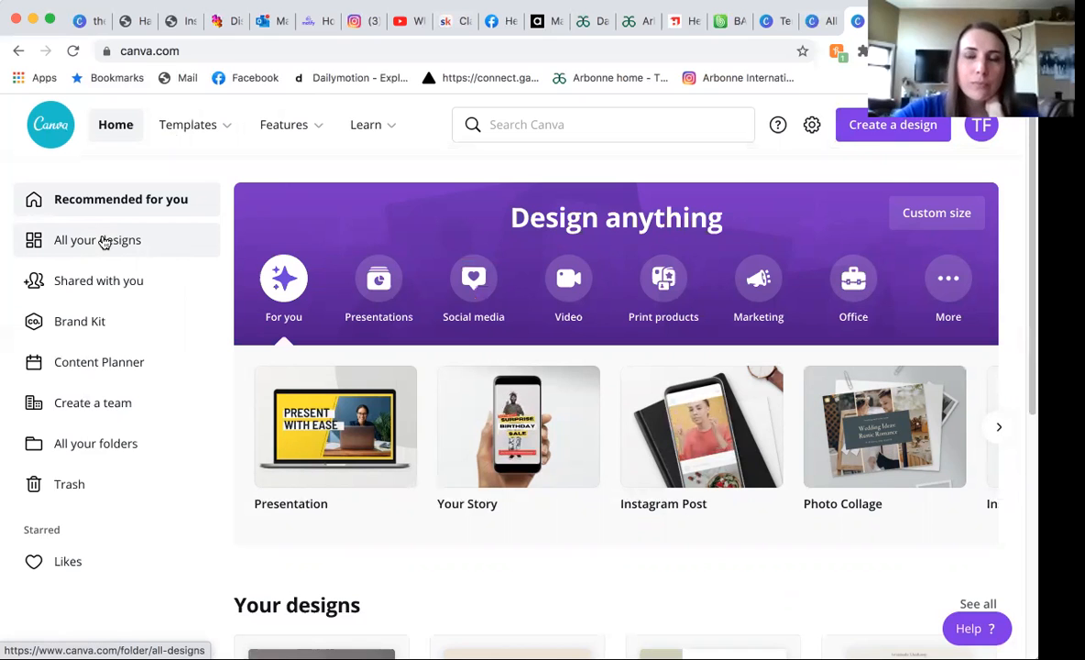
pyautogui.moveTo(200, 125)
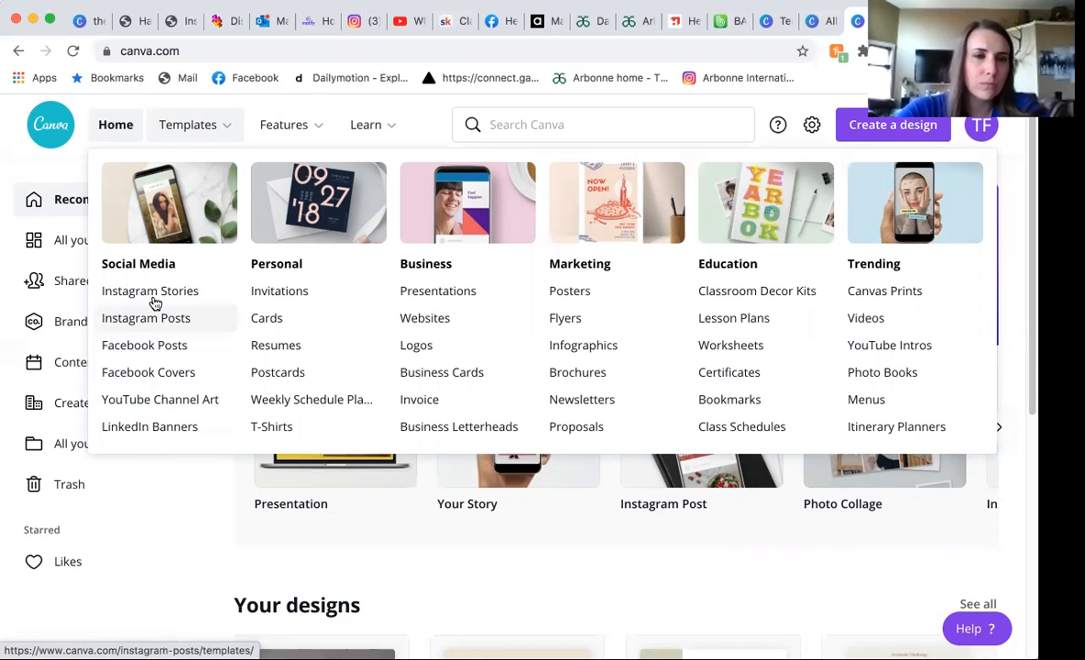
pyautogui.click(154, 303)
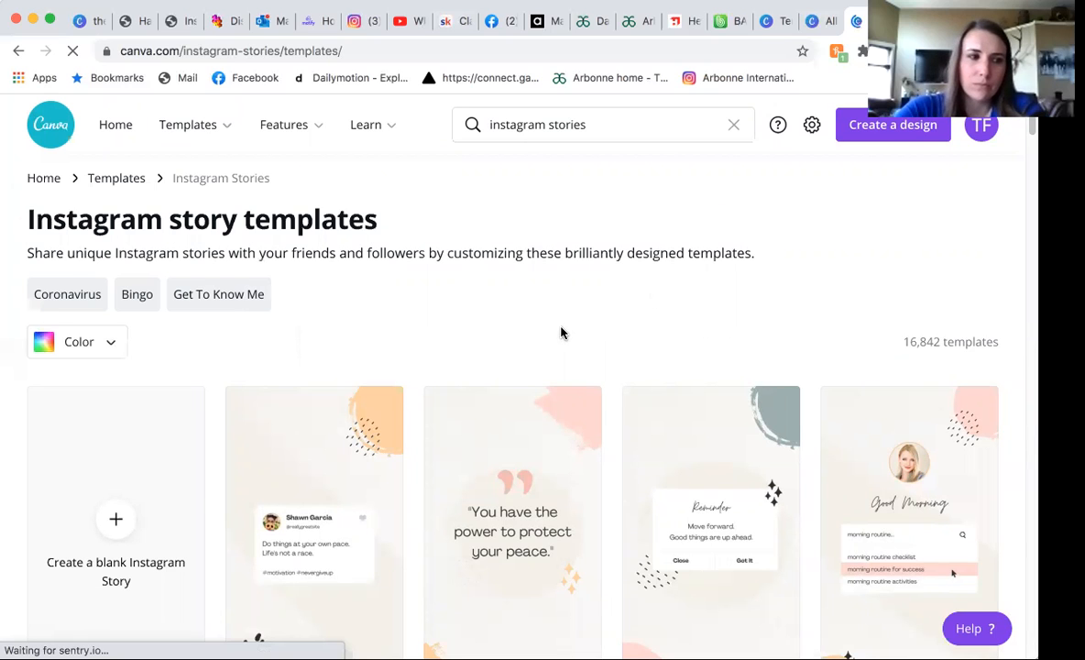
pyautogui.scroll(-1, 561, 331)
pyautogui.scroll(-2, 322, 446)
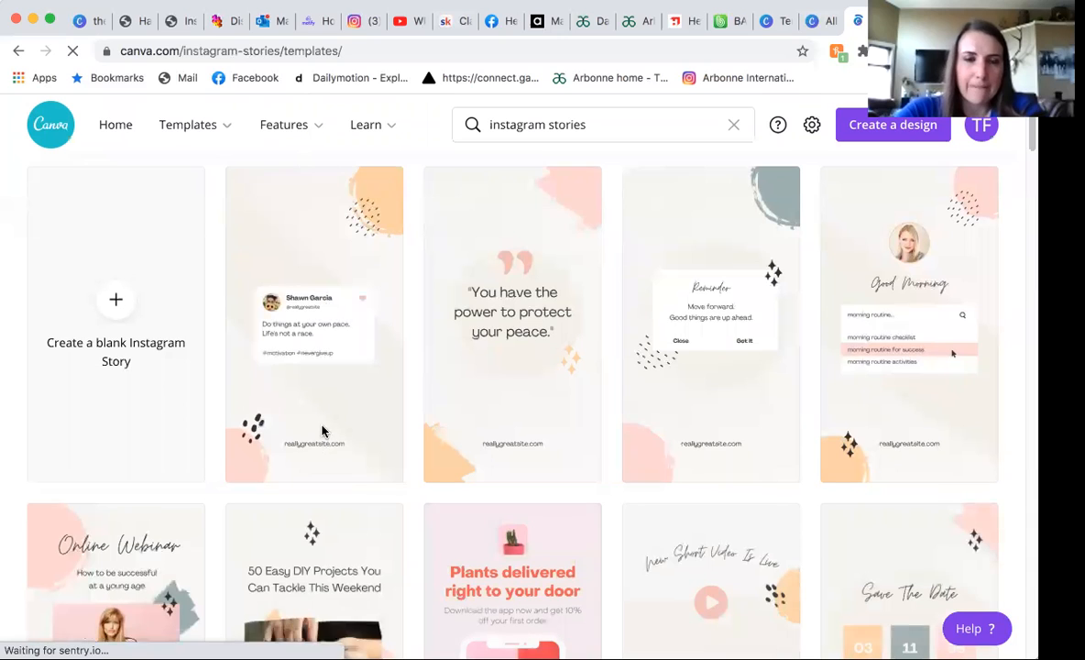
# Customize the Pastel Abstract Quote Notification story template, and make a resized copy with the combined Facebook Post, Instagram Post size.
pyautogui.click(339, 268)
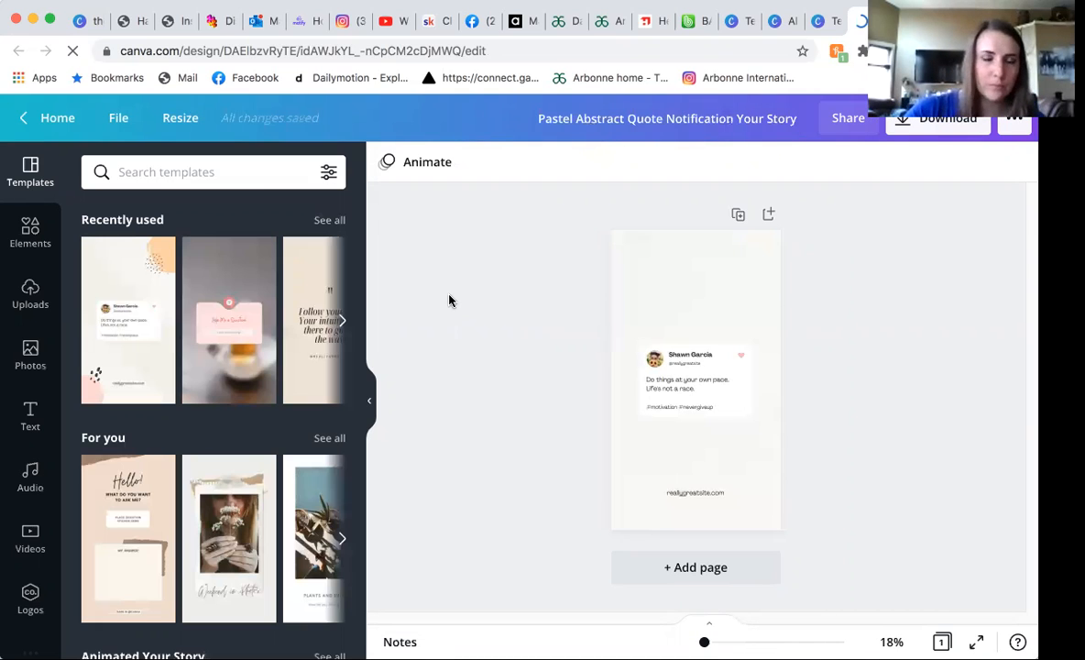
pyautogui.click(682, 244)
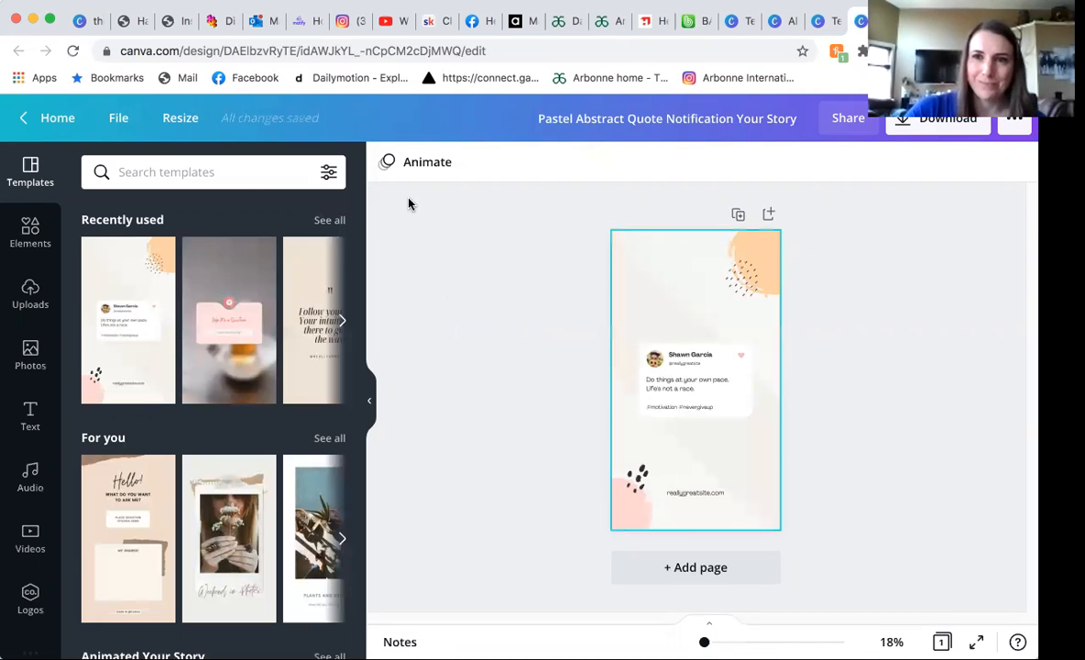
pyautogui.click(179, 122)
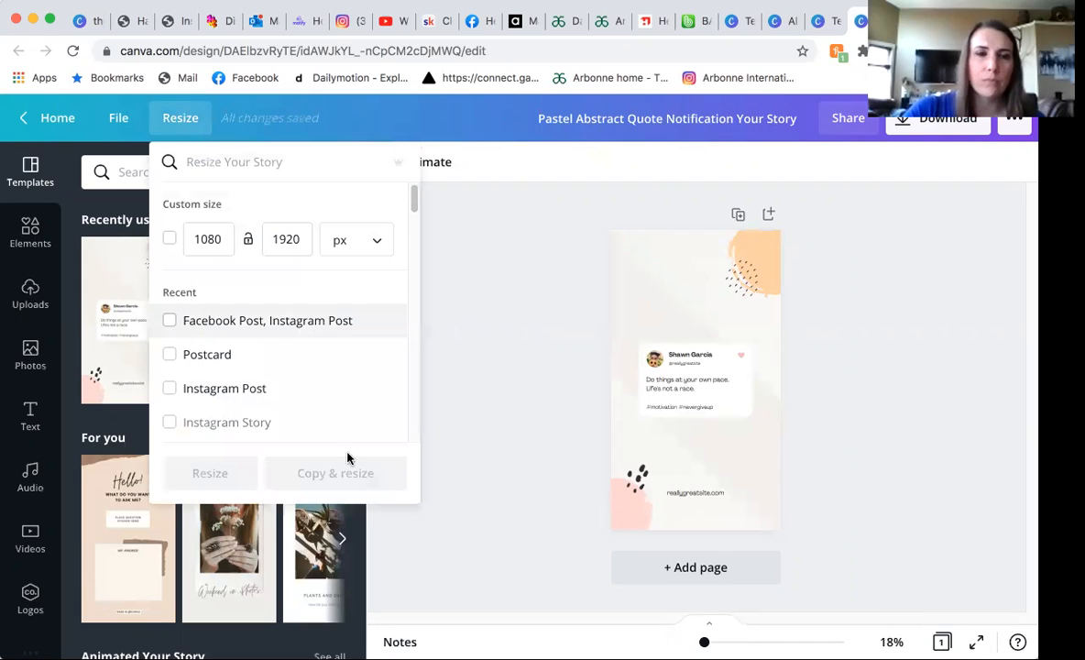
pyautogui.click(170, 319)
pyautogui.click(335, 473)
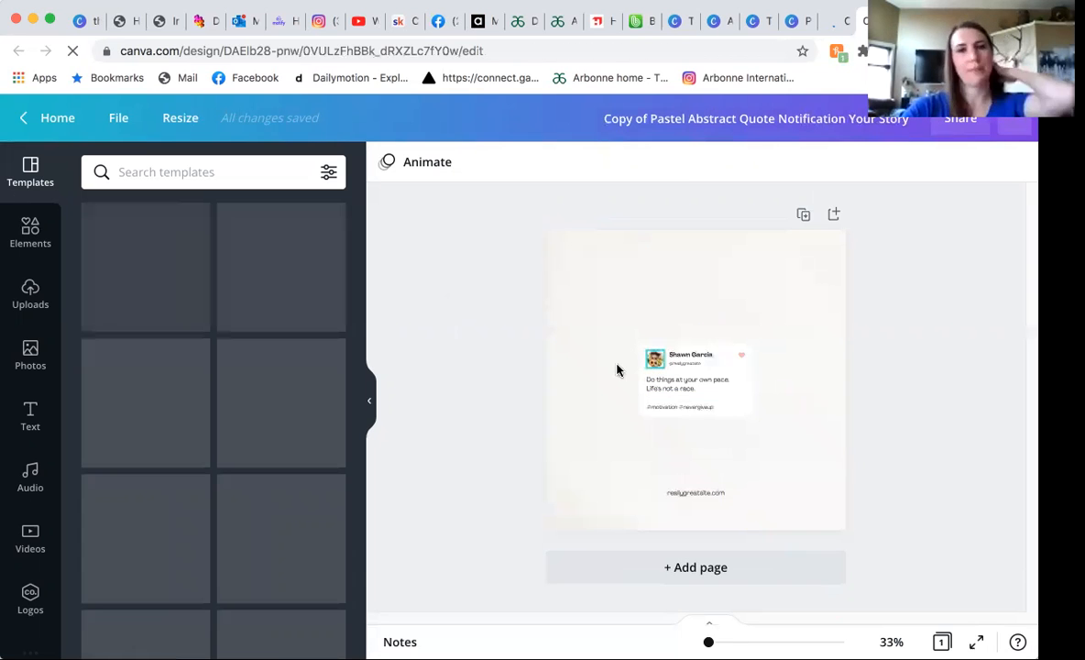
pyautogui.click(666, 386)
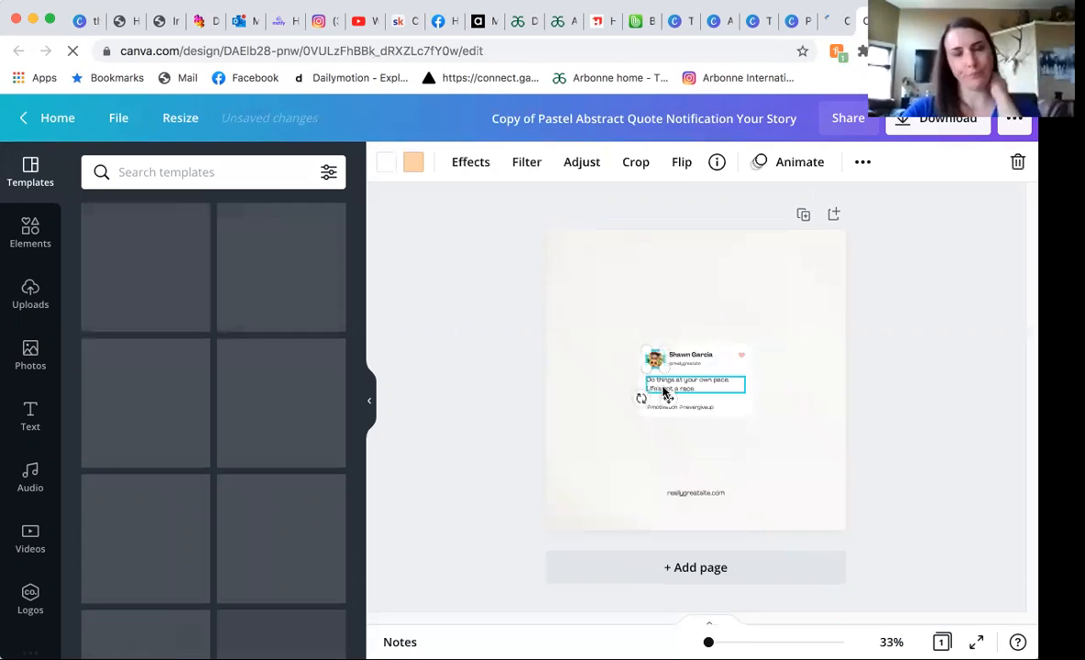
pyautogui.click(609, 333)
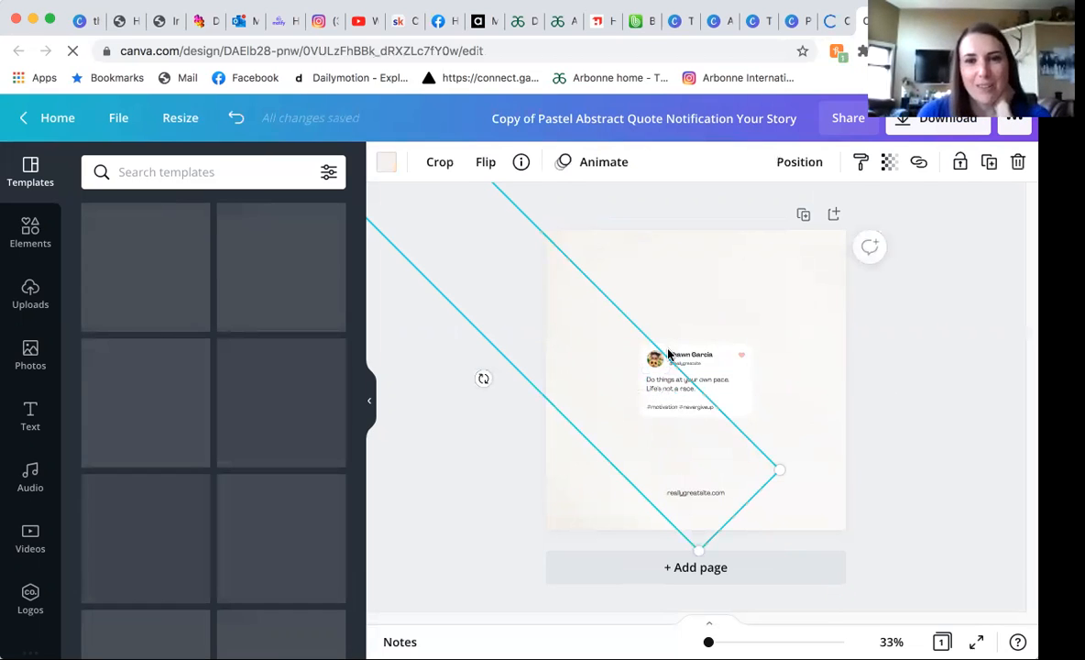
pyautogui.click(814, 247)
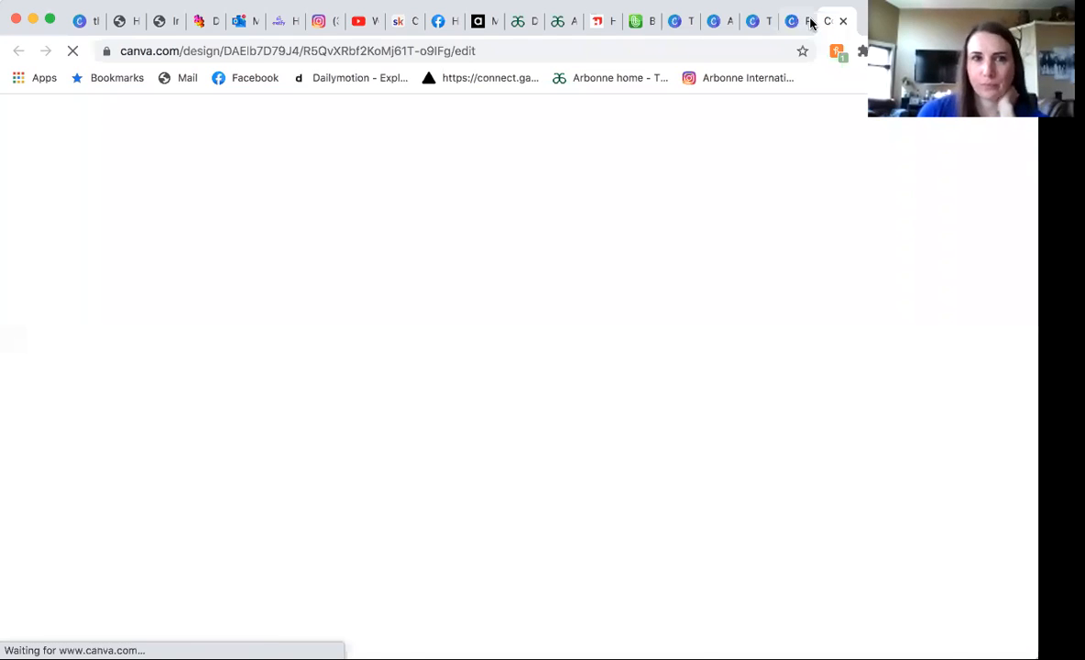
# Close the browser tabs of the extra copy, the original story design and the template preview, and return to the resized square copy.
pyautogui.click(775, 21)
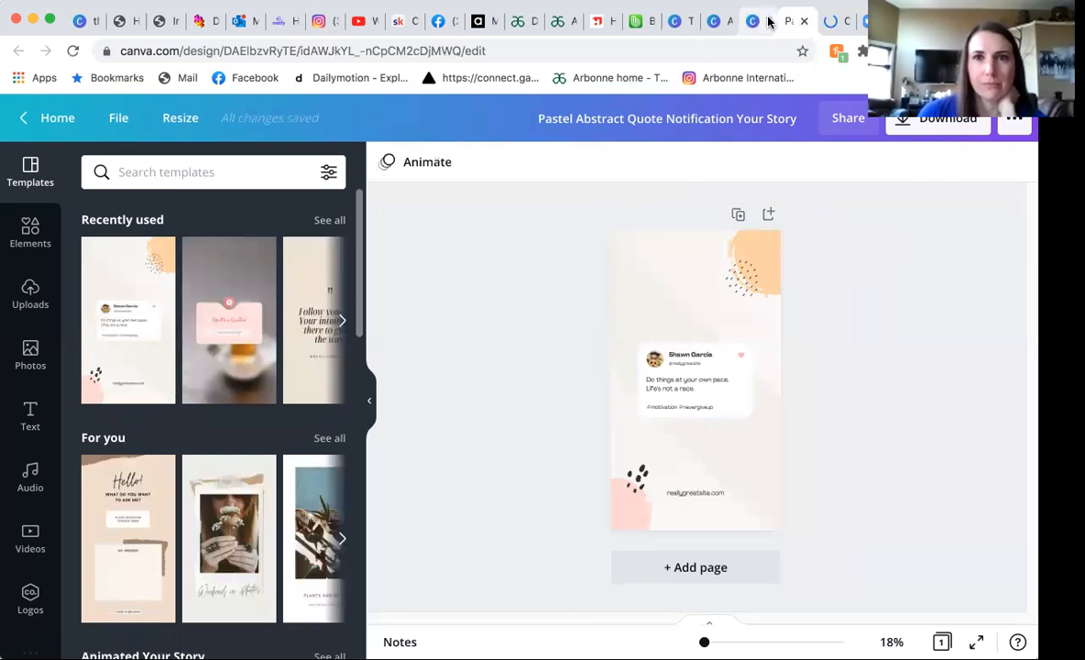
pyautogui.click(768, 21)
pyautogui.click(765, 23)
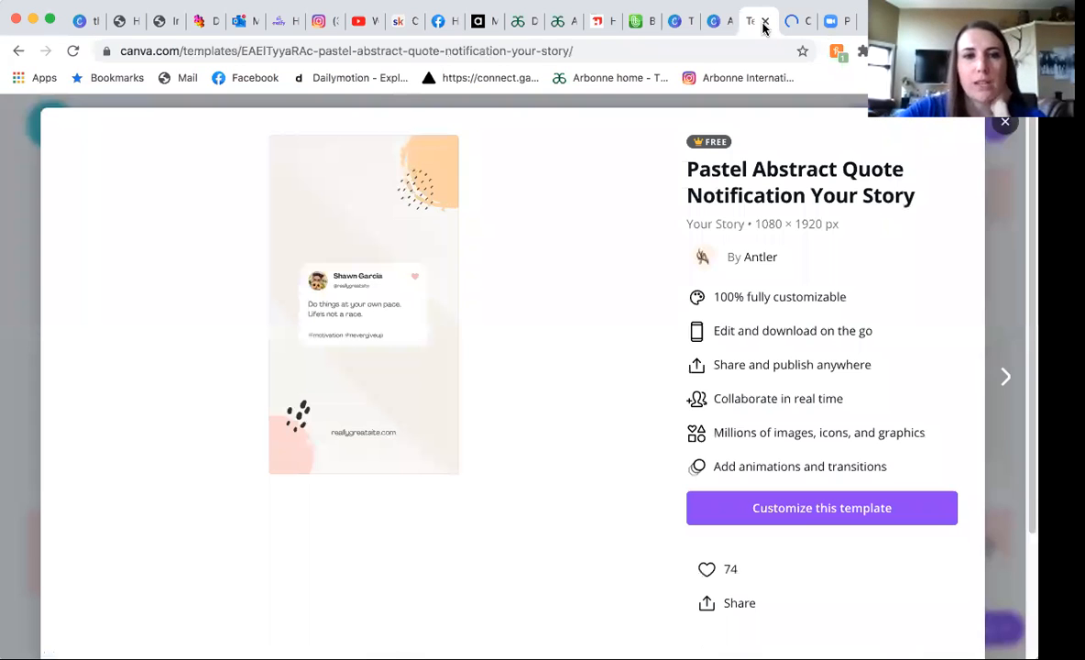
pyautogui.click(768, 21)
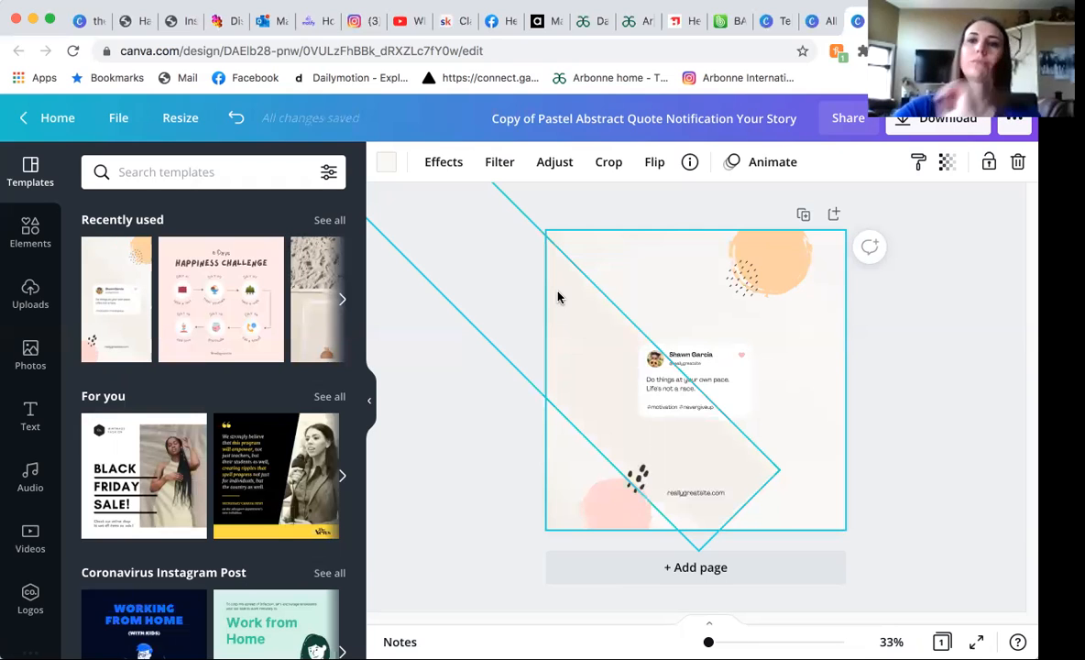
# Look through the stock video, audio and photo libraries for the resized post.
pyautogui.click(32, 540)
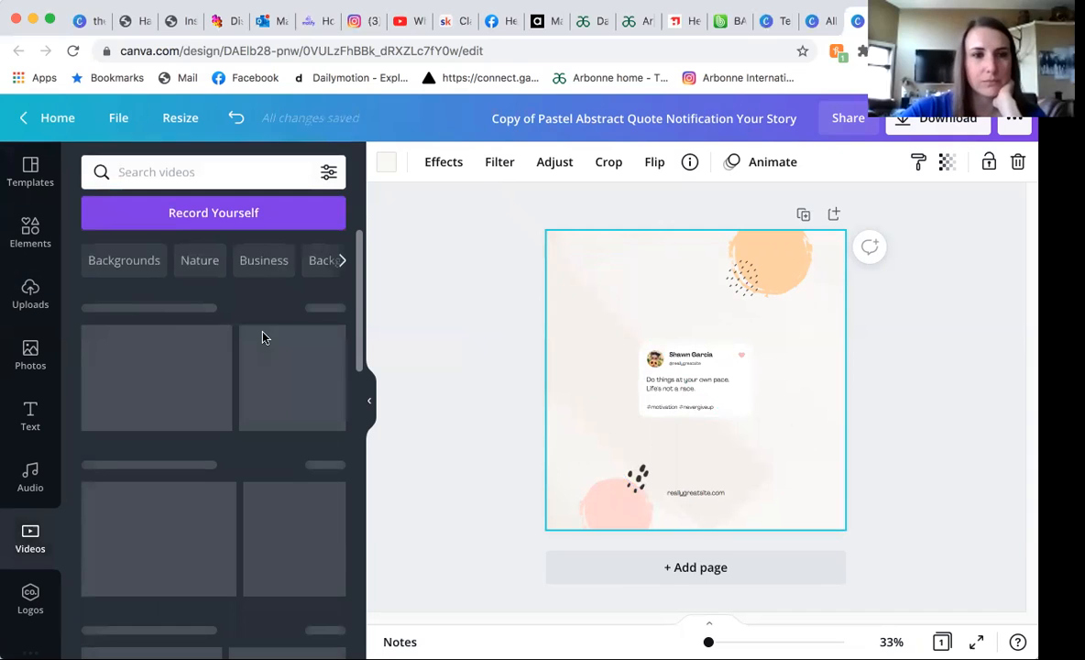
pyautogui.click(30, 483)
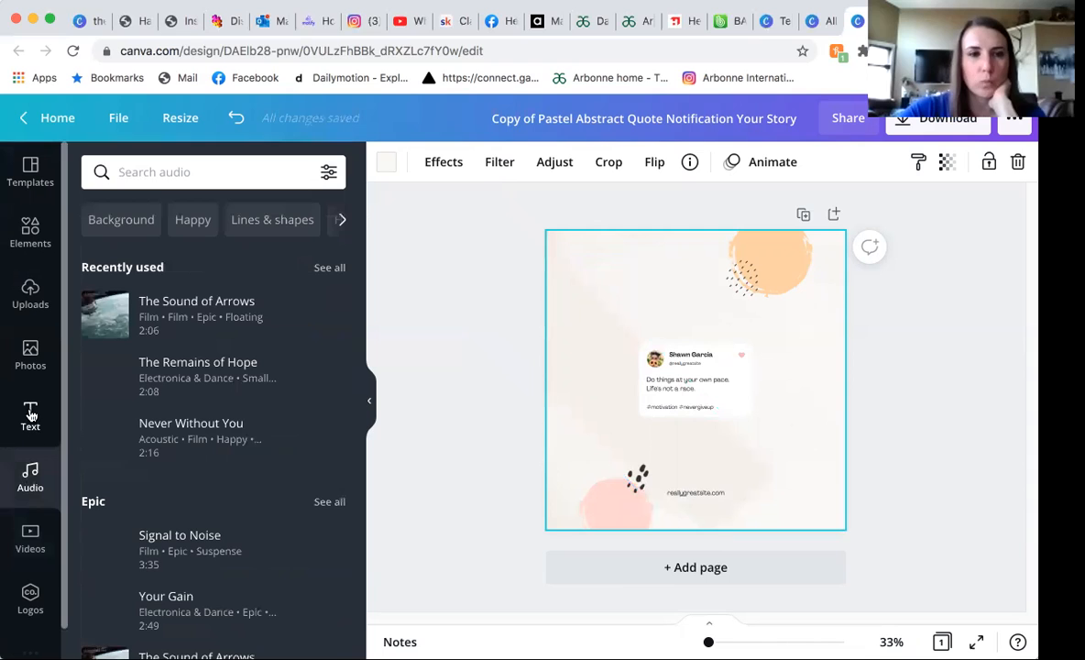
pyautogui.click(31, 359)
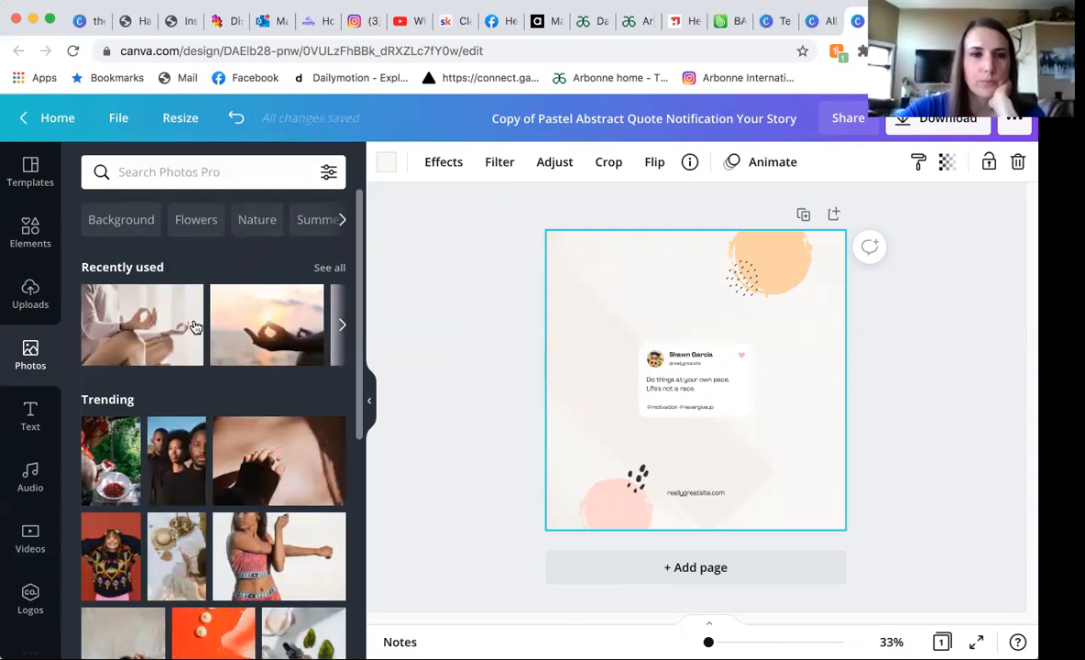
# Place the recently used meditation photo on the square page and remove it again.
pyautogui.moveTo(167, 318)
pyautogui.moveTo(167, 318); pyautogui.dragTo(619, 361)
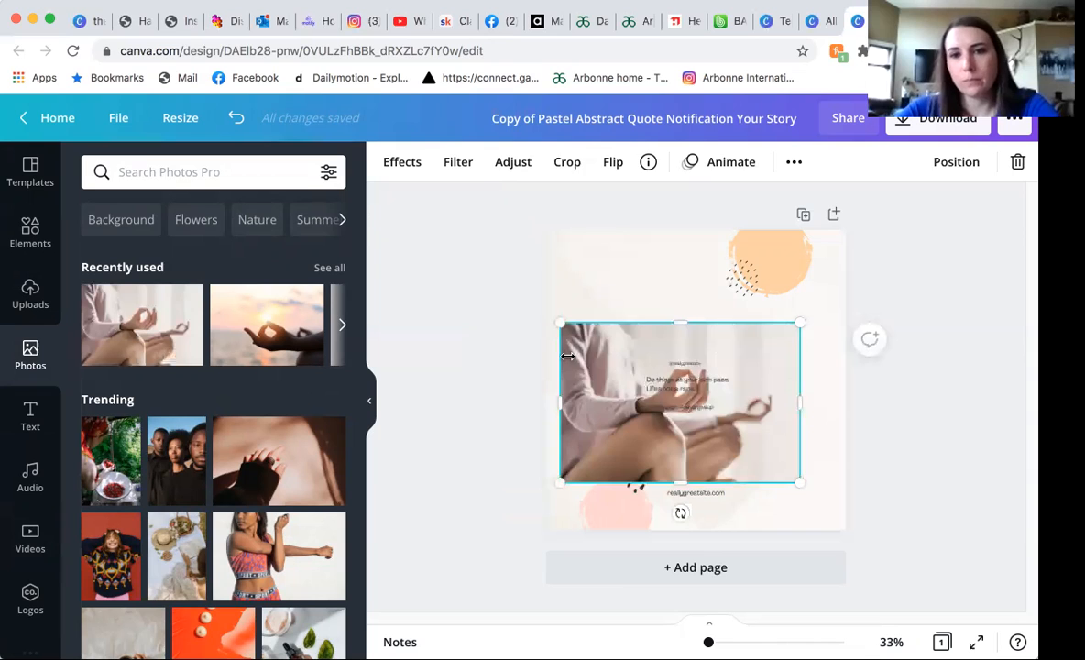
pyautogui.press('Delete')
pyautogui.moveTo(163, 337); pyautogui.dragTo(392, 286)
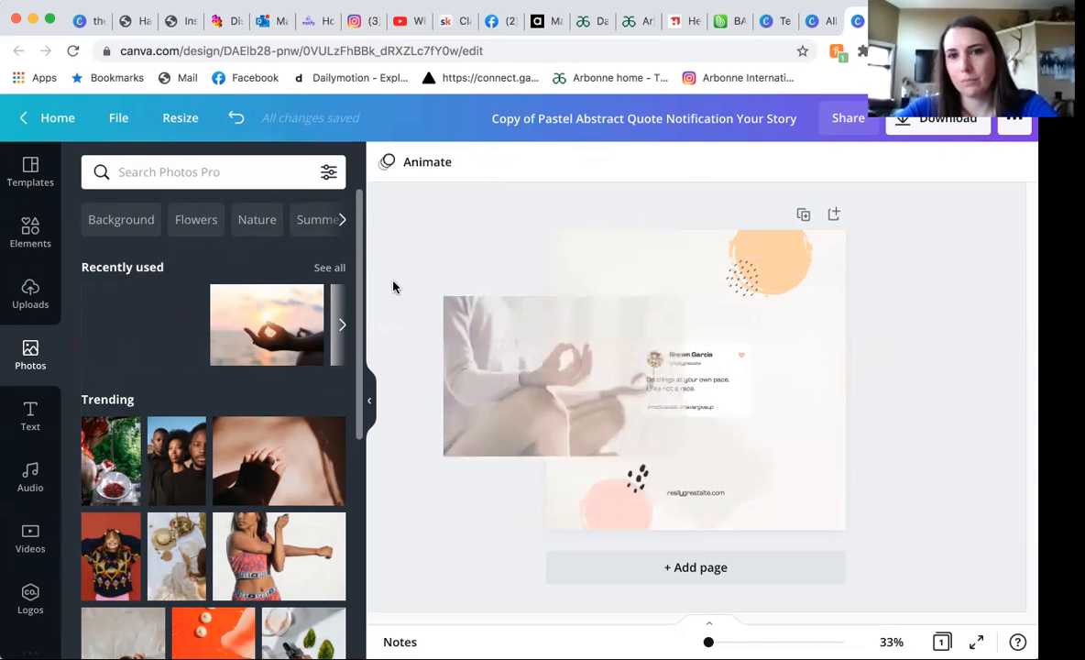
# Browse the trending photos, and search the photo library for "makeup".
pyautogui.scroll(-3, 186, 471)
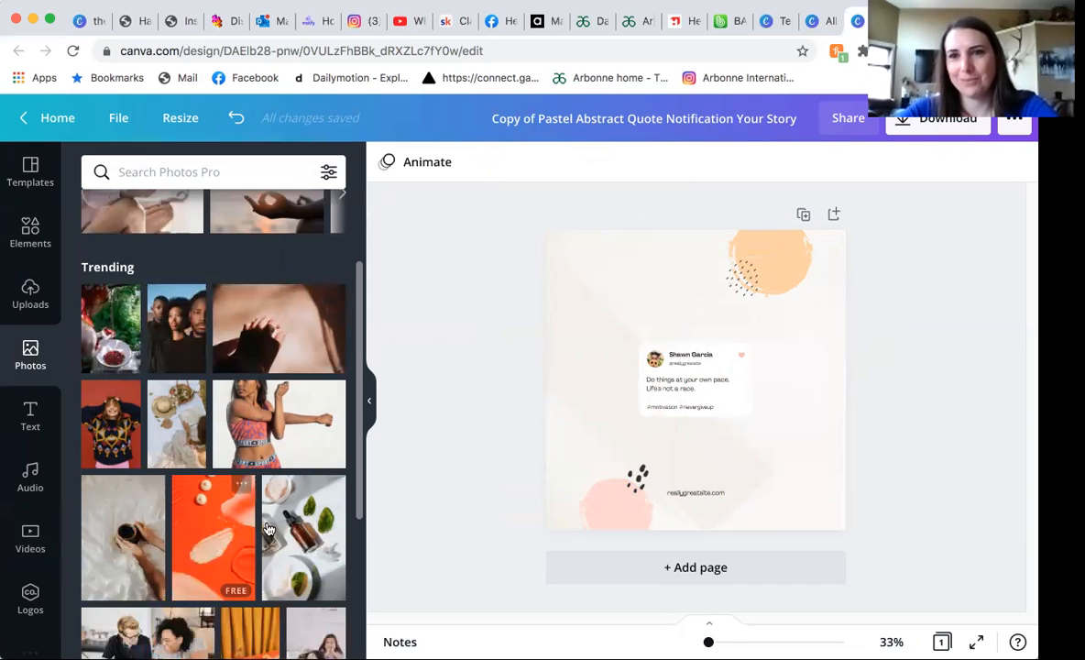
pyautogui.scroll(-3, 266, 525)
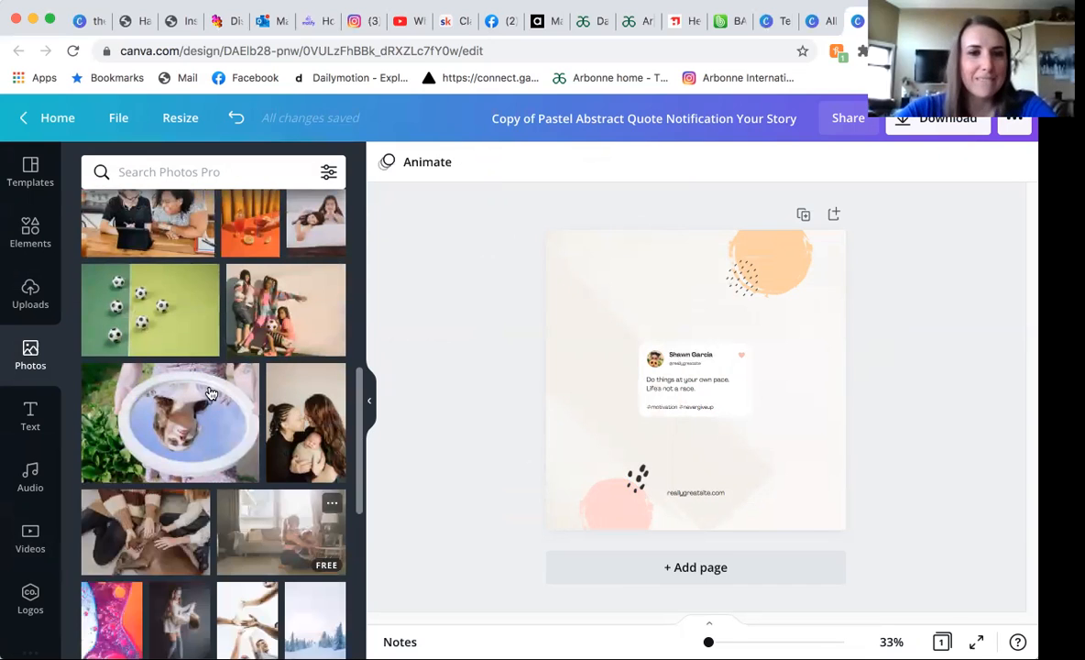
pyautogui.click(215, 171)
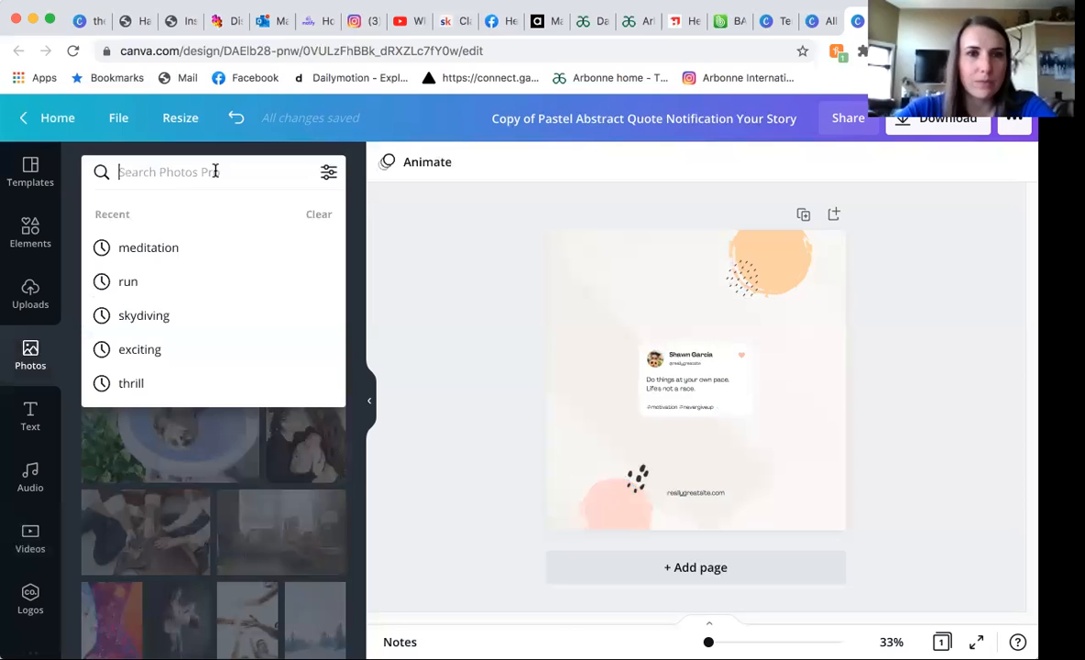
pyautogui.write('makeup')
pyautogui.press('Return')
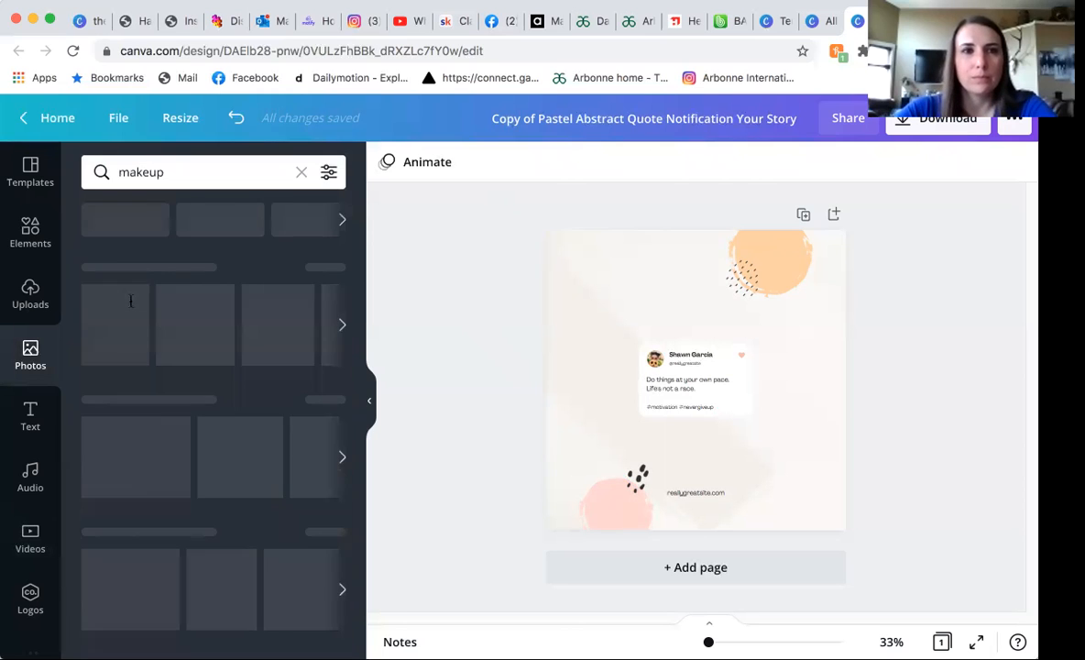
# Place the makeup brush and powder photo on the page, try it in the lower-right corner, and delete it.
pyautogui.moveTo(298, 404)
pyautogui.mouseDown()
pyautogui.moveTo(633, 317)
pyautogui.moveTo(620, 316)
pyautogui.mouseUp()
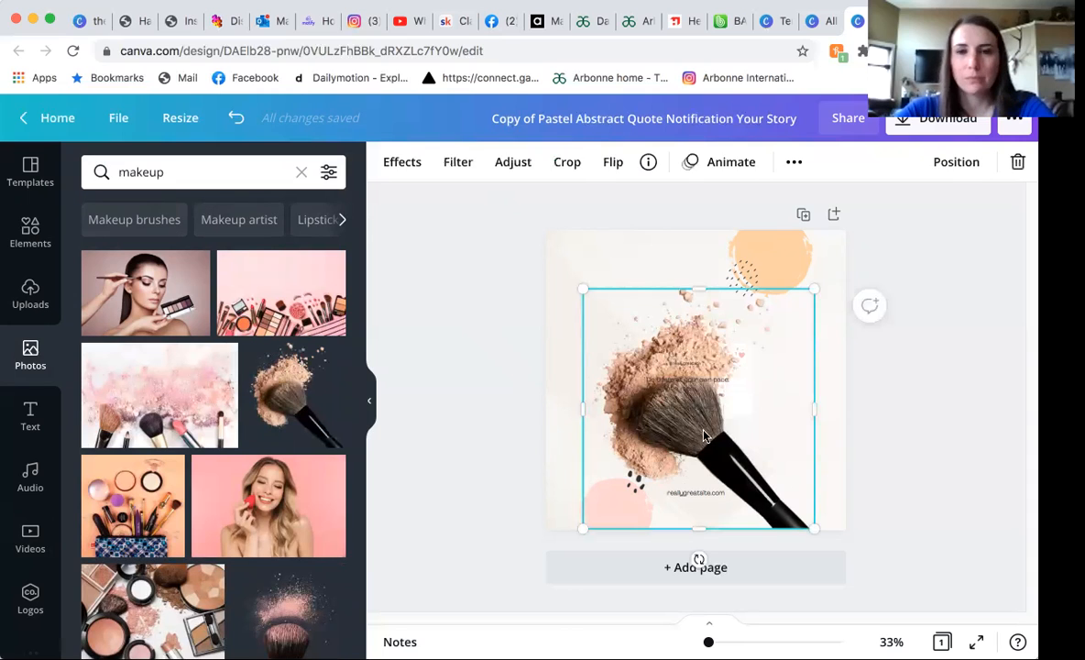
pyautogui.moveTo(795, 446)
pyautogui.mouseDown()
pyautogui.moveTo(765, 431)
pyautogui.moveTo(809, 492)
pyautogui.mouseUp()
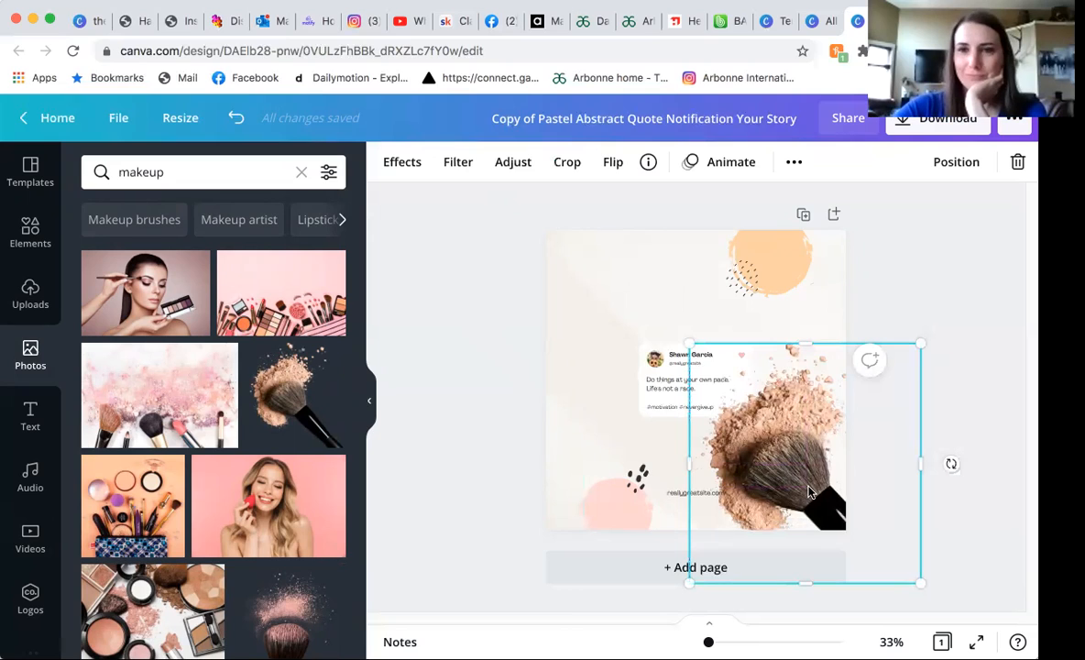
pyautogui.press('Delete')
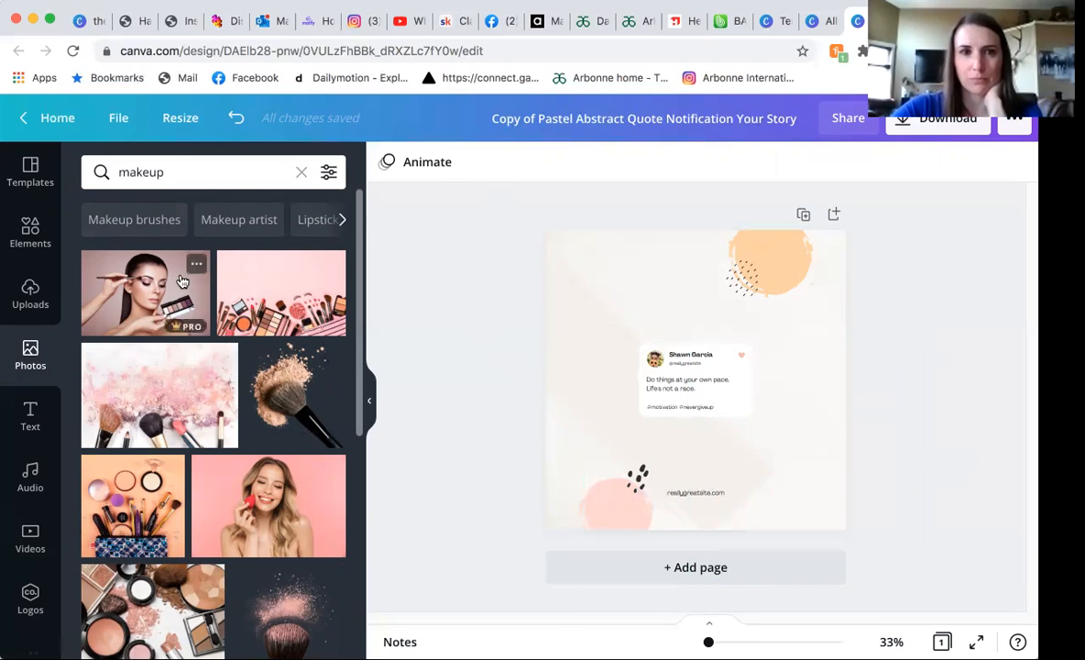
# Add the uploaded strawberry lip serum image to the page and position it in the page's upper-left area.
pyautogui.click(27, 298)
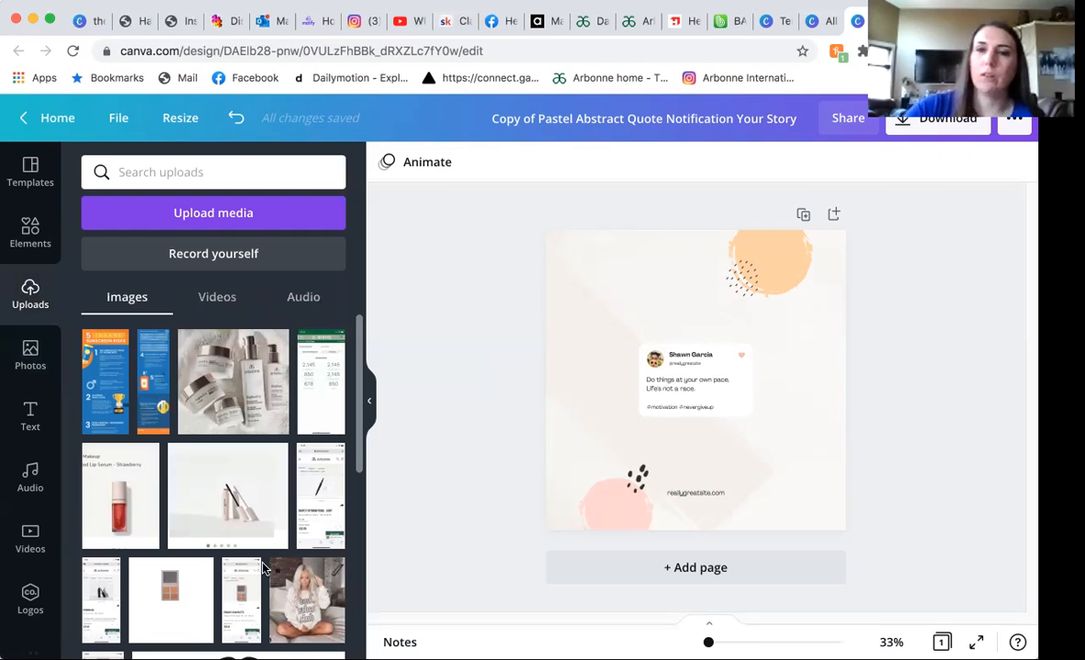
pyautogui.scroll(-2, 220, 485)
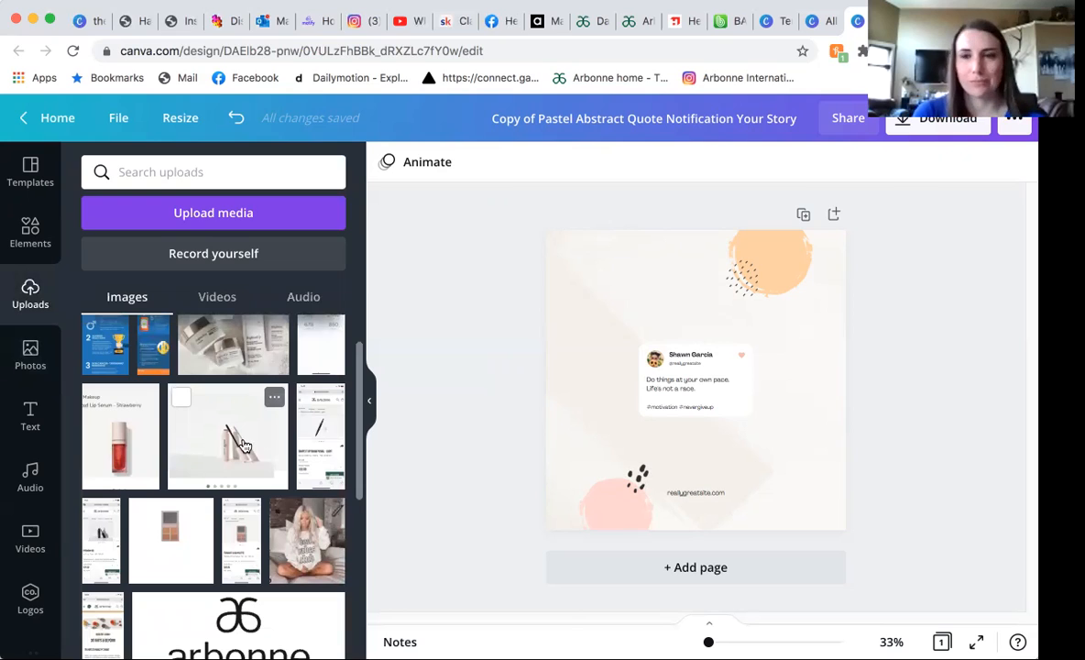
pyautogui.moveTo(242, 446); pyautogui.dragTo(622, 305)
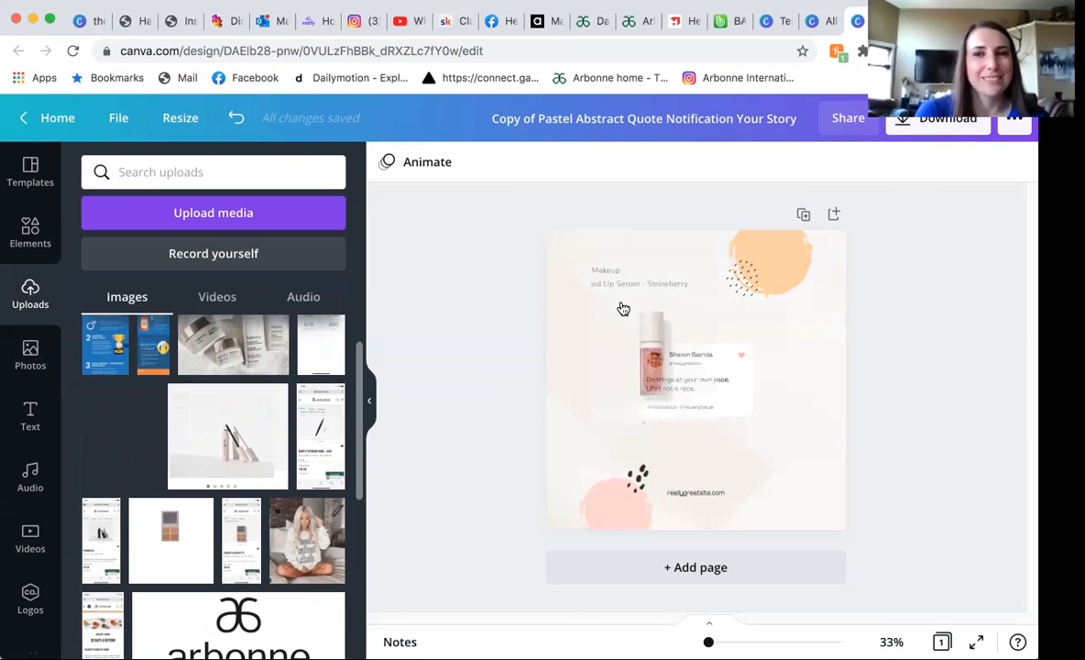
pyautogui.moveTo(620, 351); pyautogui.dragTo(579, 340)
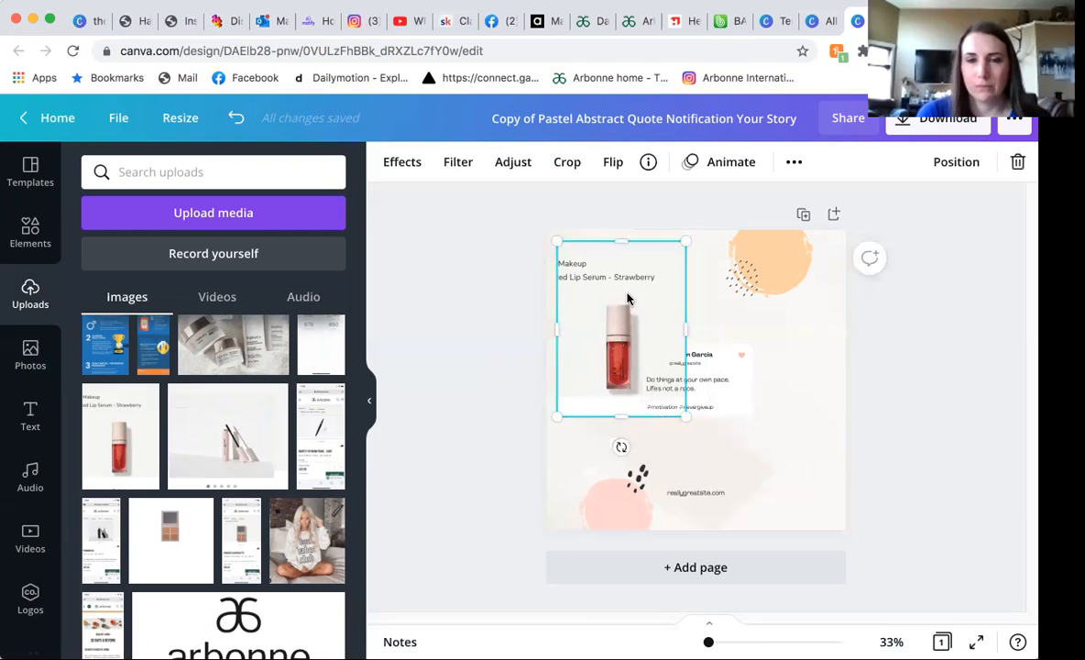
# Remove the lip serum image's background with Background Remover, tilt the tube clockwise, and reposition it above and beside the quote card.
pyautogui.click(403, 162)
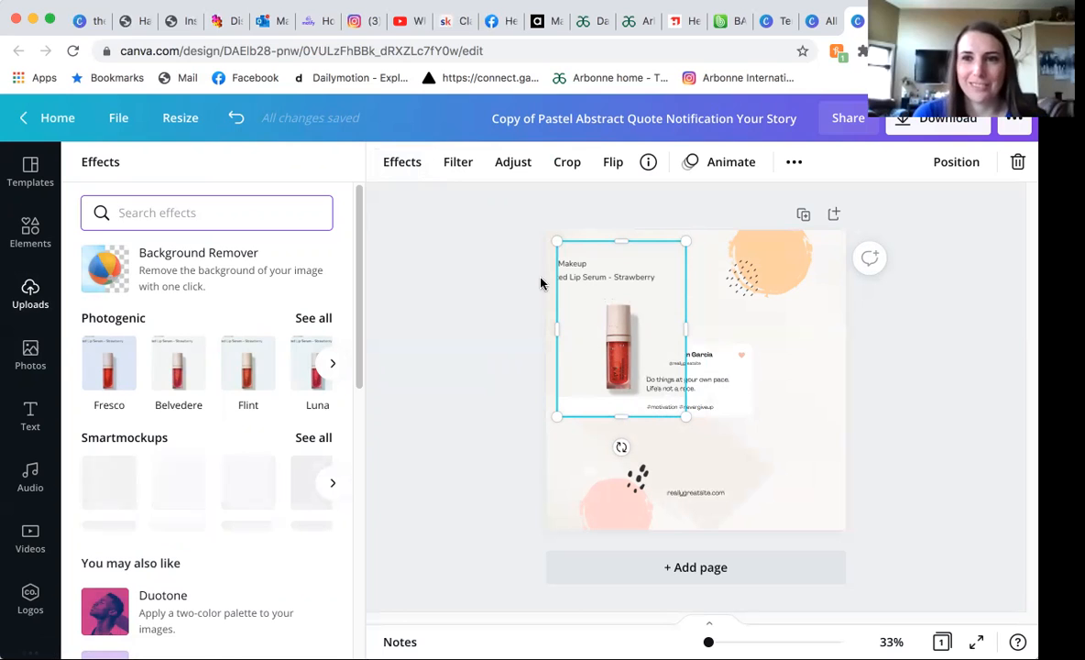
pyautogui.click(191, 262)
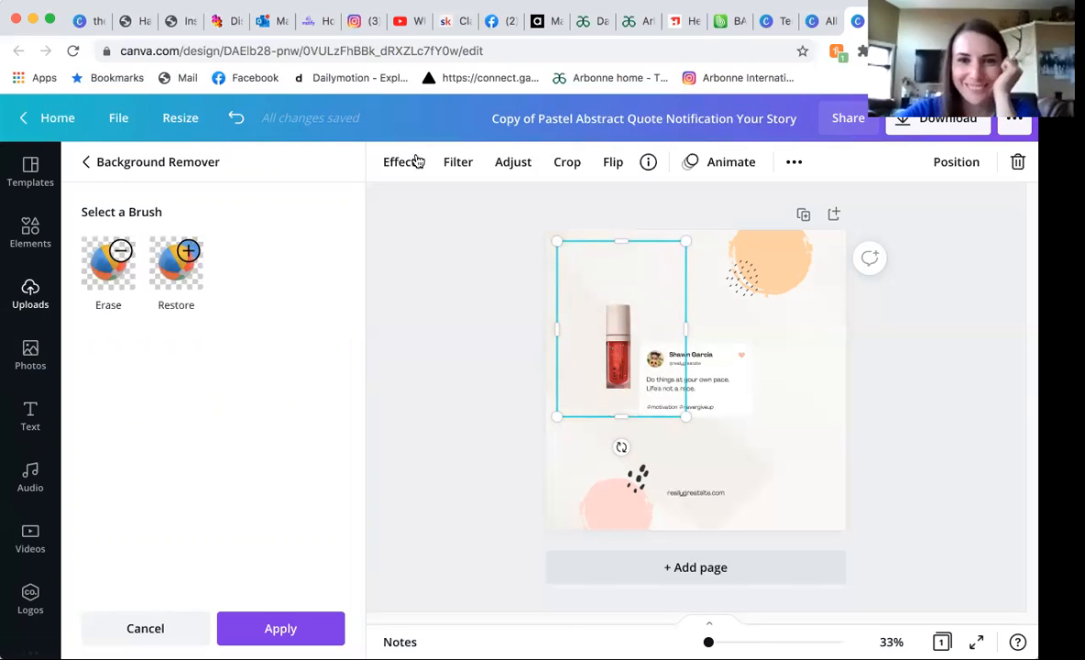
pyautogui.moveTo(608, 307); pyautogui.dragTo(592, 258)
pyautogui.moveTo(604, 397); pyautogui.dragTo(535, 368)
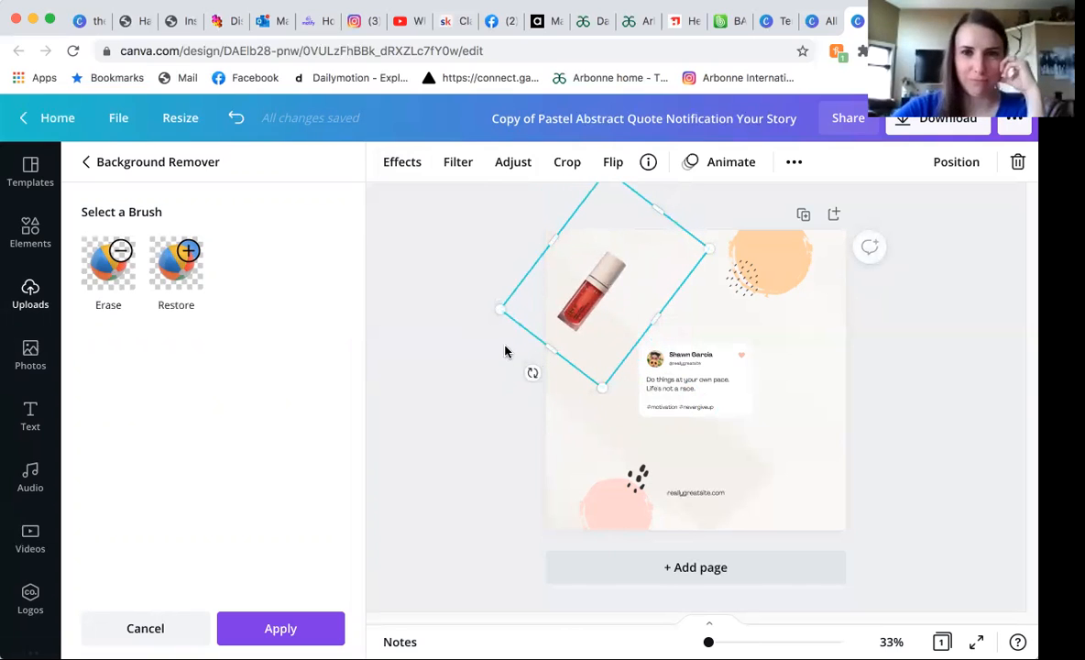
pyautogui.moveTo(612, 273); pyautogui.dragTo(549, 272)
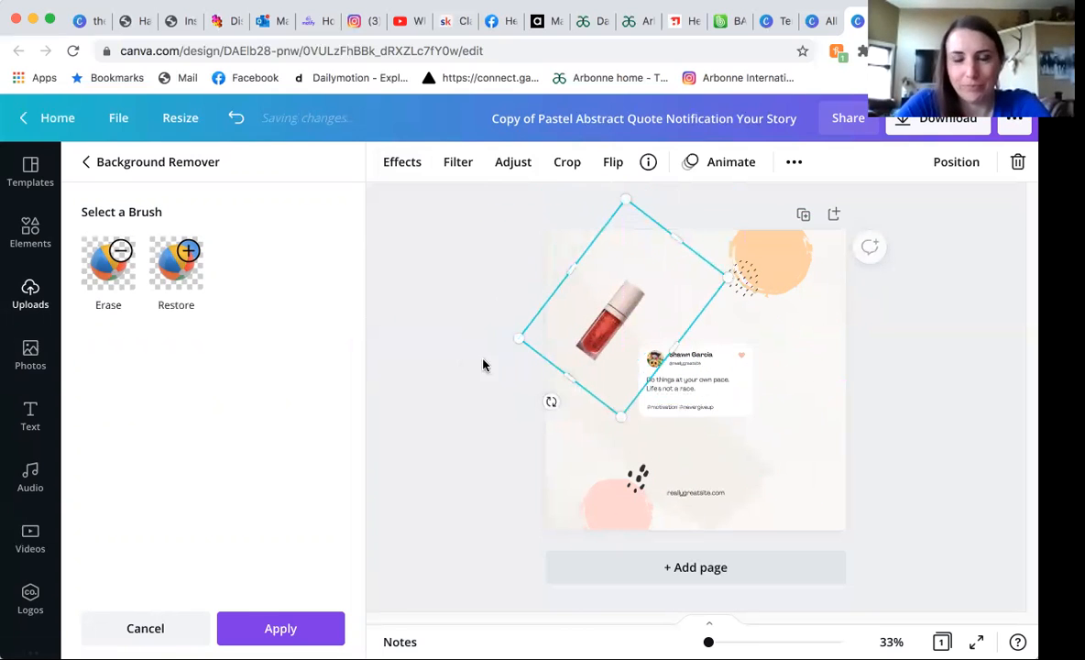
pyautogui.click(295, 627)
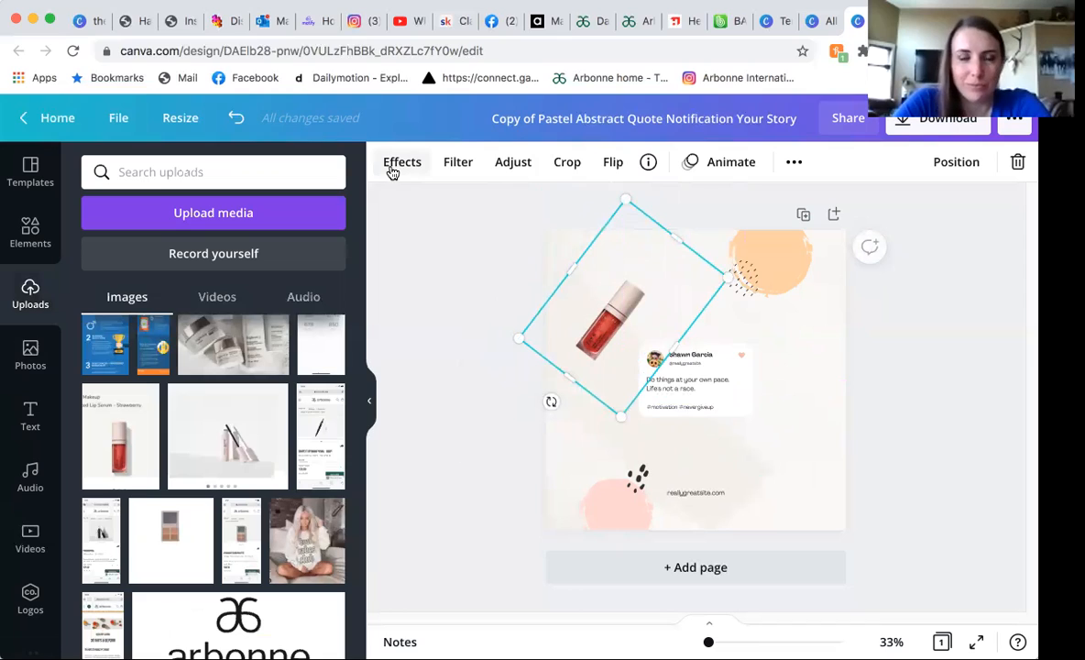
# Look through the image filters and effects available for the lip serum image, including the Frames effect's description.
pyautogui.click(459, 166)
pyautogui.click(420, 165)
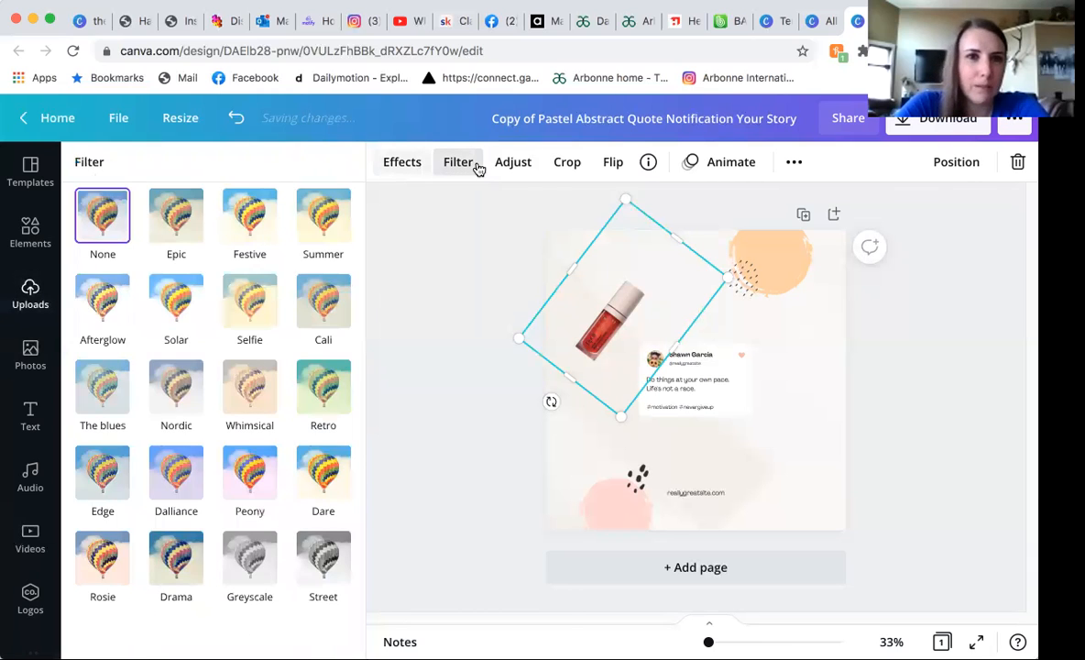
pyautogui.scroll(-2, 217, 354)
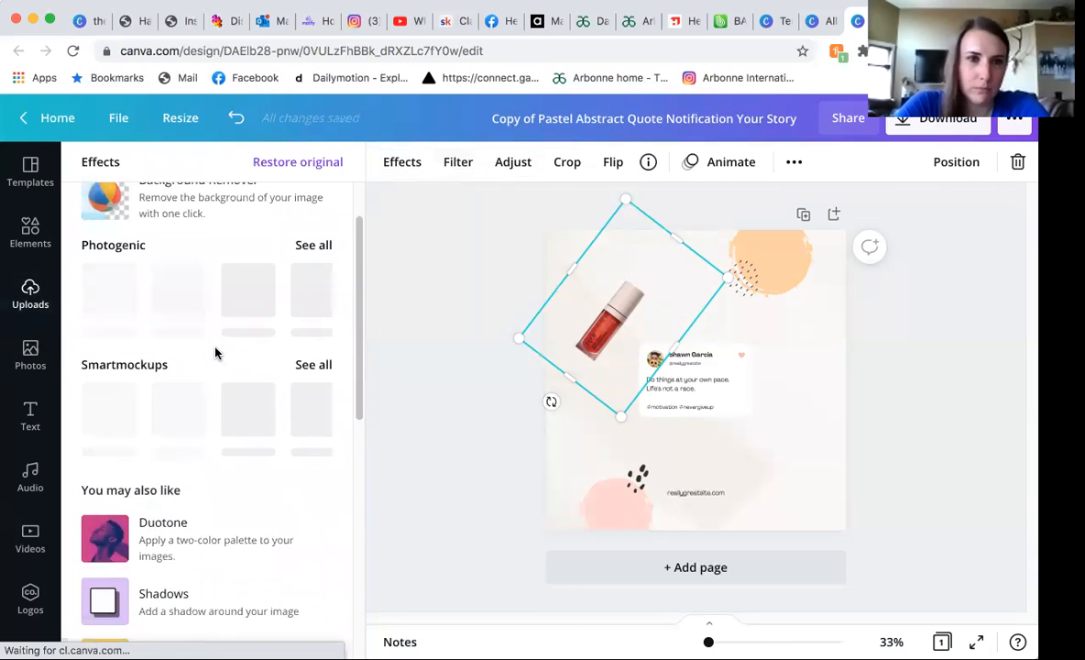
pyautogui.scroll(2, 217, 354)
pyautogui.scroll(-1, 217, 353)
pyautogui.scroll(-5, 215, 352)
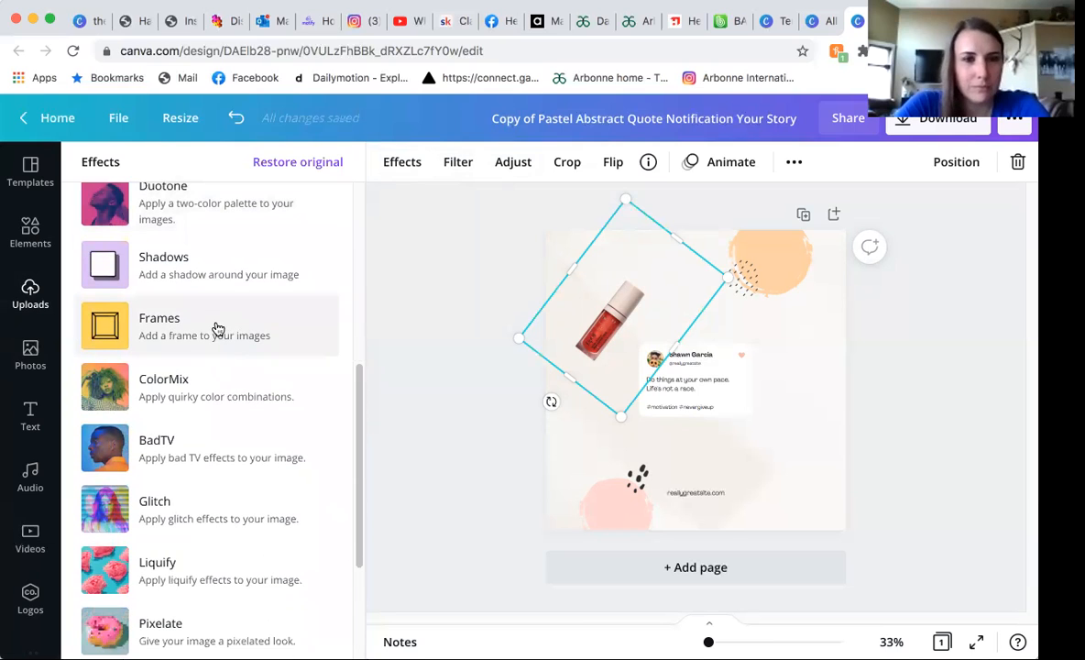
pyautogui.click(217, 328)
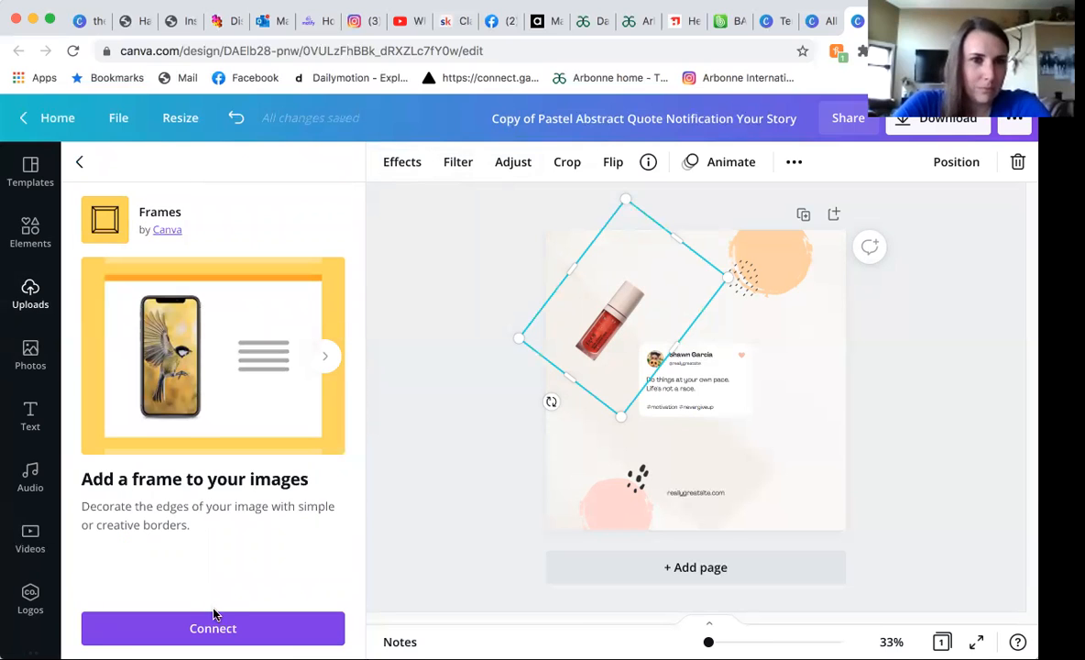
pyautogui.click(77, 163)
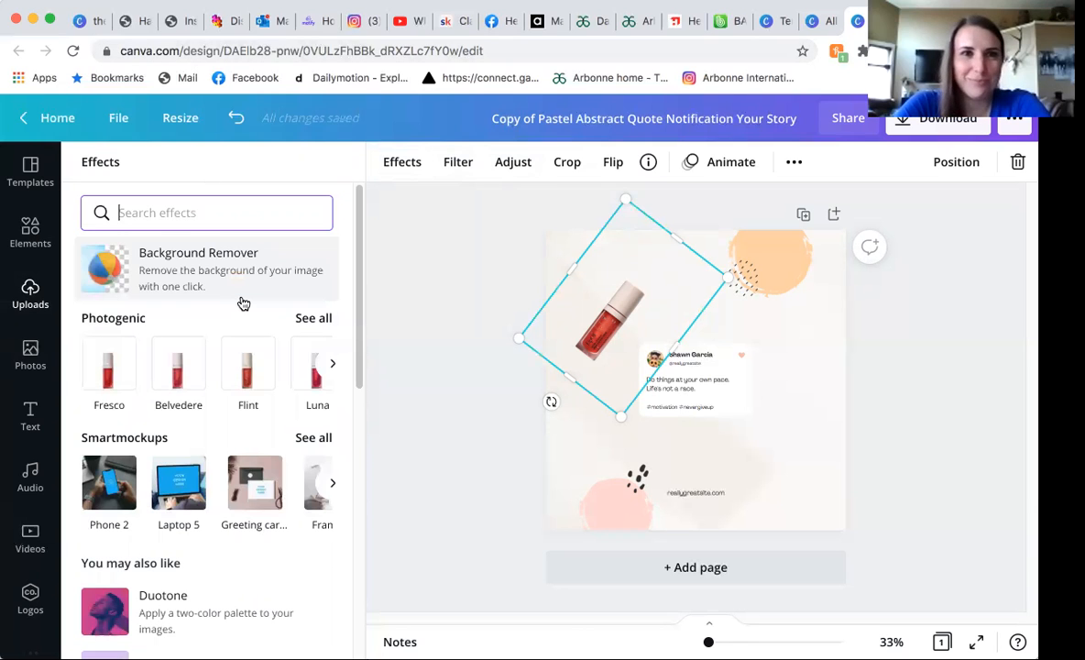
pyautogui.scroll(-3, 248, 442)
pyautogui.scroll(-3, 250, 441)
pyautogui.scroll(6, 250, 442)
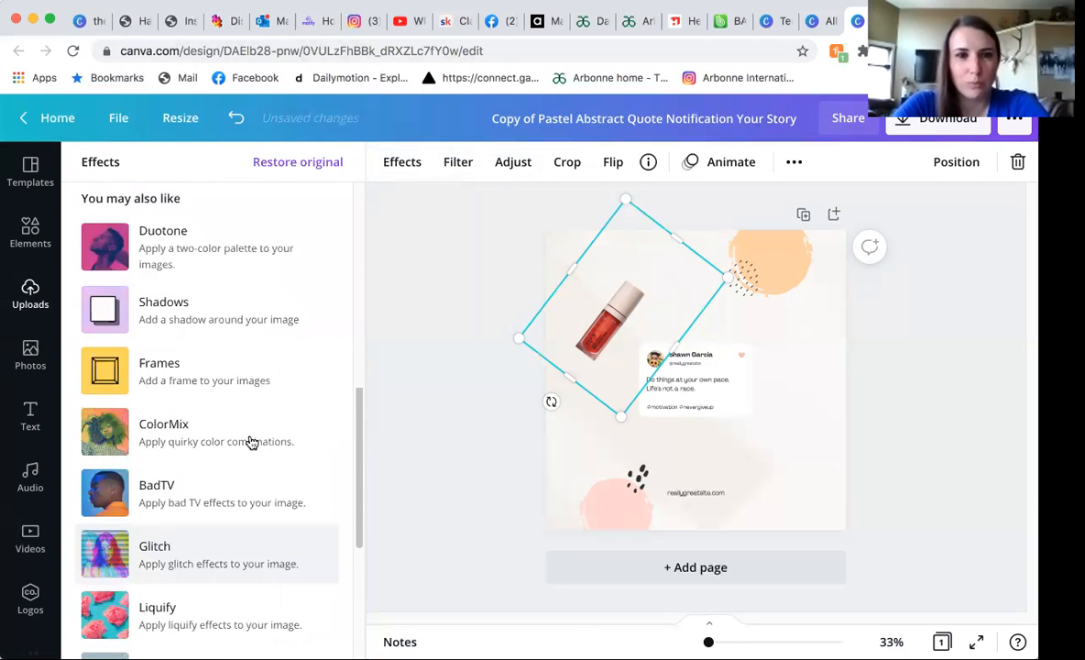
pyautogui.click(440, 207)
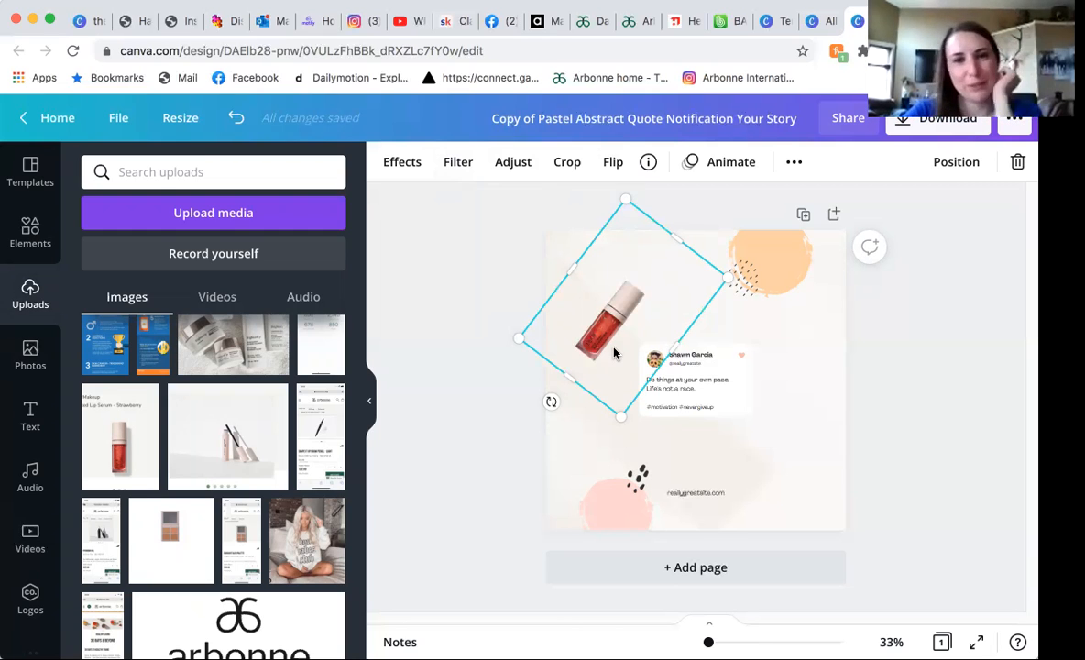
# Shrink the lip serum image slightly and move it to the page's upper-left edge, clear of the quote card.
pyautogui.moveTo(562, 330); pyautogui.dragTo(606, 289)
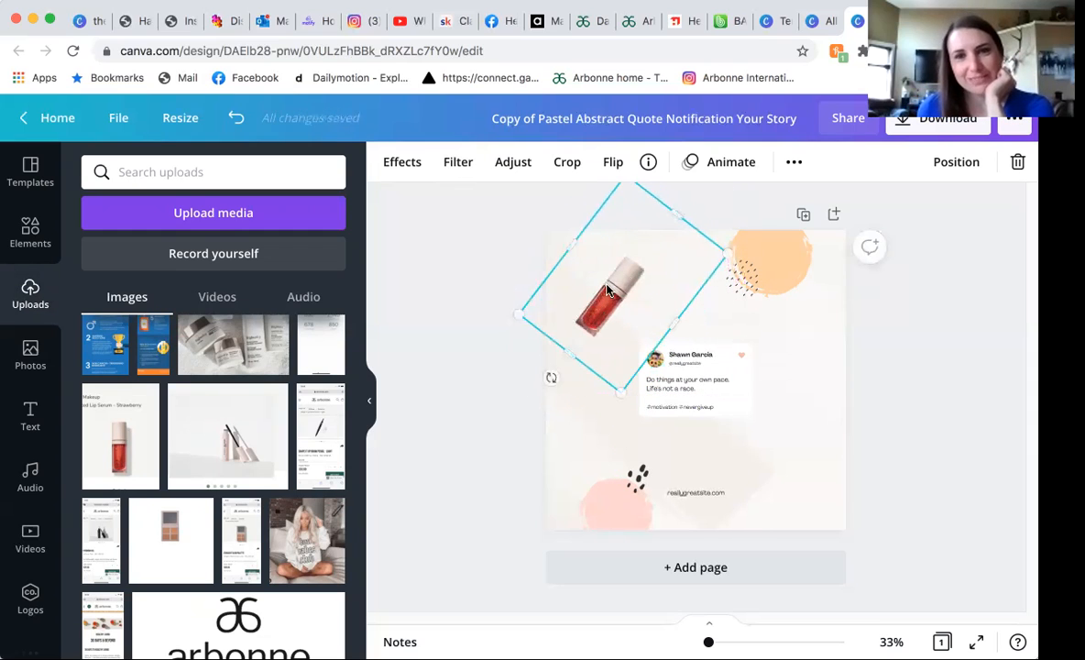
pyautogui.moveTo(614, 366); pyautogui.dragTo(612, 371)
pyautogui.moveTo(573, 289); pyautogui.dragTo(565, 323)
pyautogui.click(473, 341)
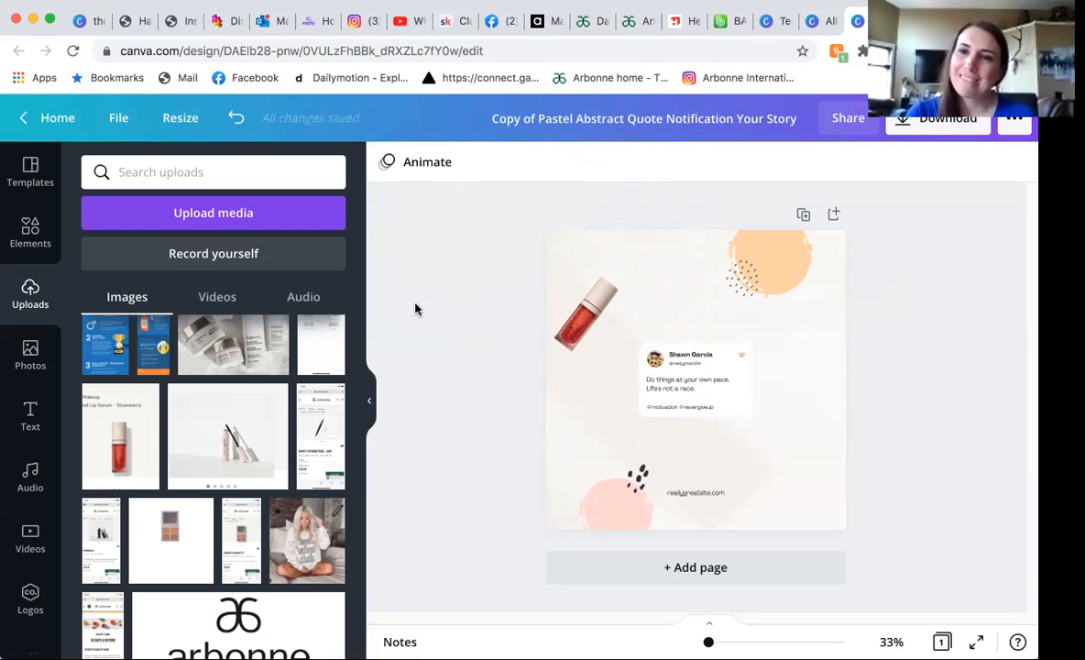
pyautogui.click(570, 308)
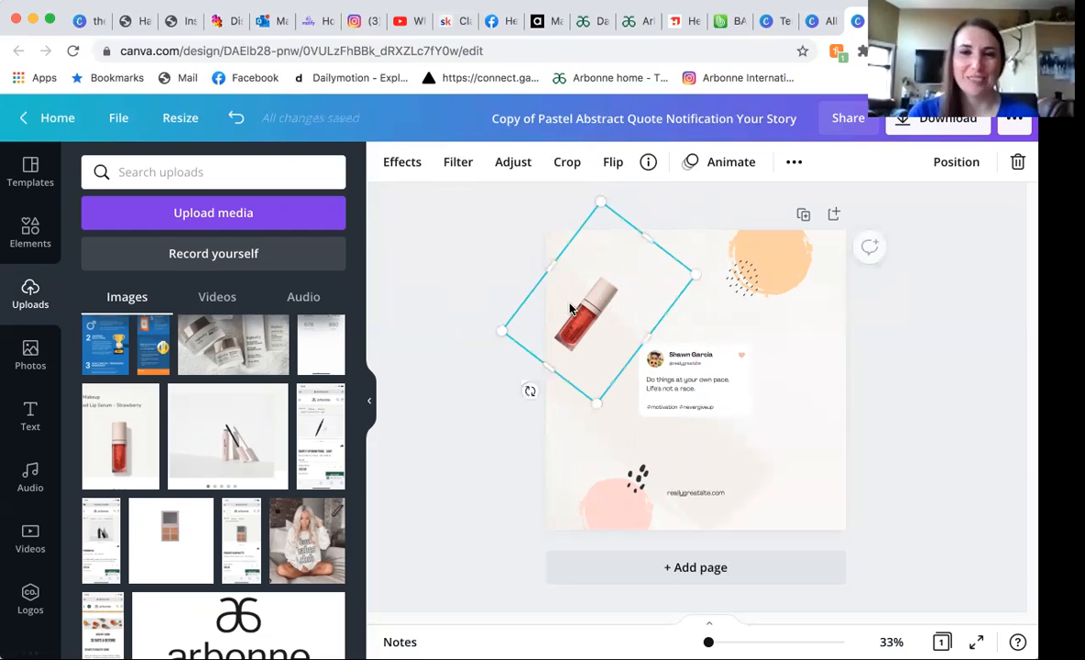